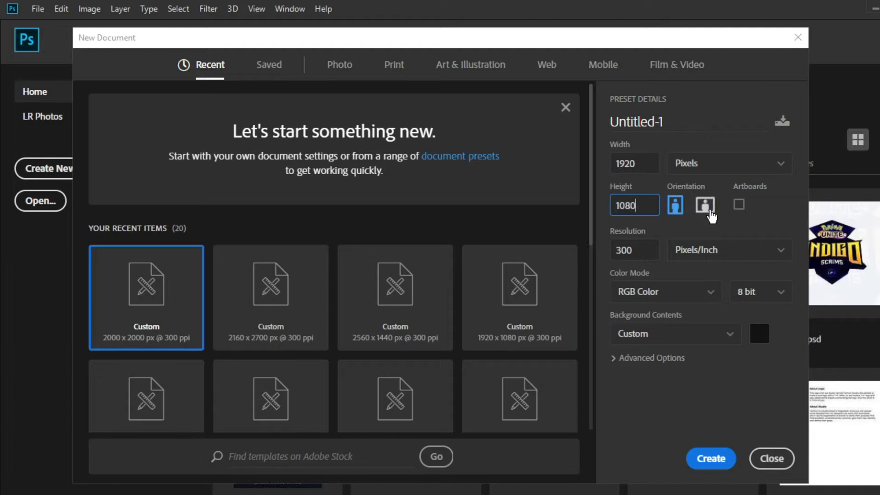
- Create a 1920 x 1080 pixel document at 300 pixels per inch, named 21
key("Tab")
type("21")
key("Return")
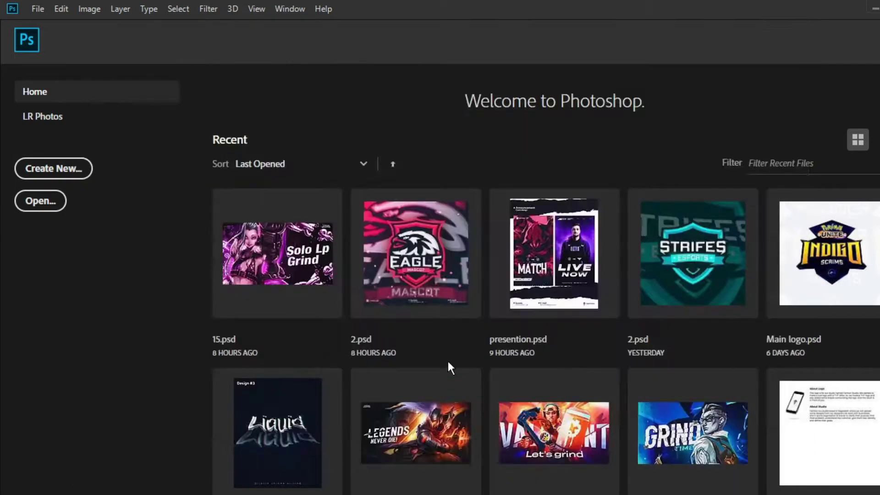
- Place the peakpx.jpg character image from the Downloads folder at the center of the canvas
key("alt+Tab")
left_click_drag(222, 408, 450, 321)
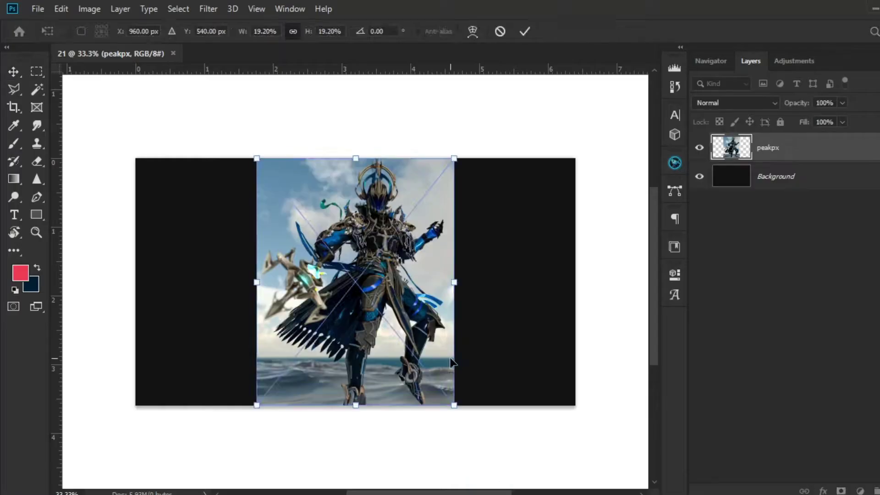
key("Return")
- Place peakpx-removebg-preview.png above the peakpx layer and scale it to line up with the character
left_click(506, 493)
left_click_drag(246, 335, 377, 356)
left_click_drag(382, 258, 514, 364)
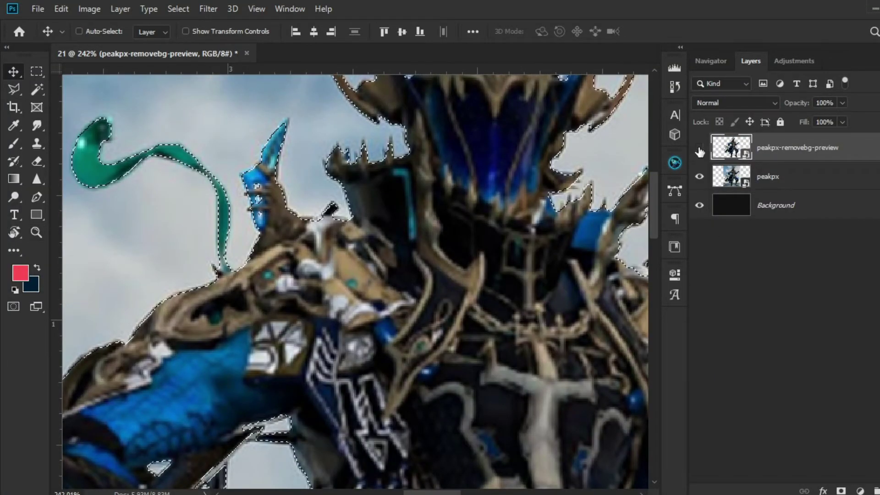
- Mask the peakpx layer with the cut-out's outline selection and delete the peakpx-removebg-preview layer
left_click(745, 179)
left_click(840, 490)
left_click_drag(367, 374, 261, 374)
left_click_drag(434, 419, 389, 271)
left_click(734, 155)
key("Delete")
- Convert the masked peakpx layer to a smart object and move the character toward the canvas's left side
right_click(853, 148)
left_click(762, 150)
left_click_drag(414, 330, 440, 324)
left_click_drag(440, 324, 364, 325)
- Switch to Chrome and search Google Images for "pubg background"
key("alt+Tab")
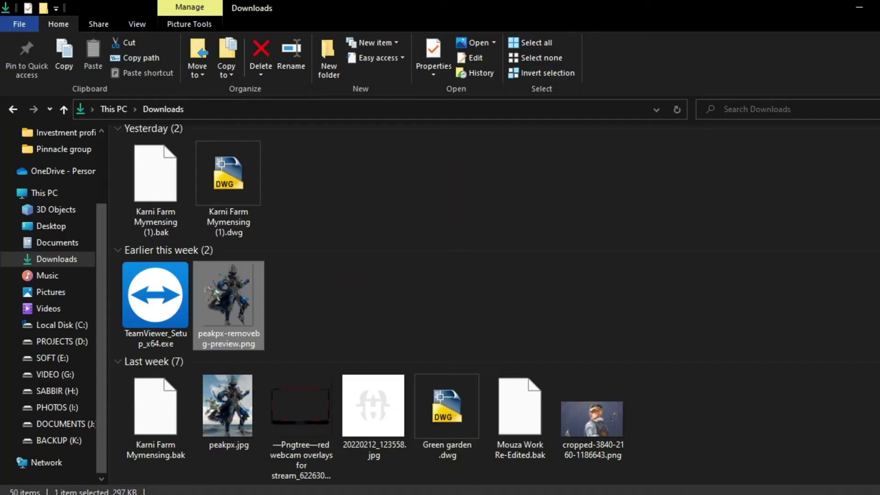
type("pubg background")
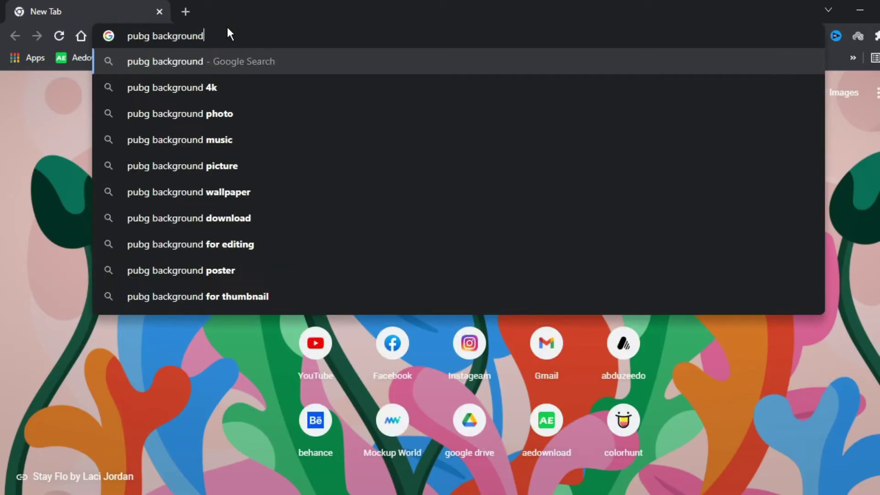
key("Return")
left_click(165, 138)
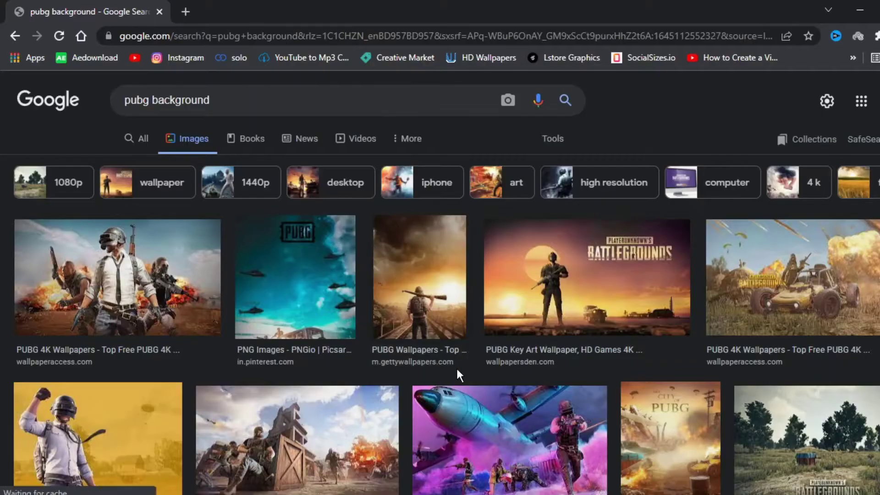
- Find the burning helmet wallpaper among the image results and open its m.gettywallpapers.com source page
scroll(457, 369, "down", 6)
left_click(813, 356)
left_click(612, 381)
scroll(358, 372, "down", 12)
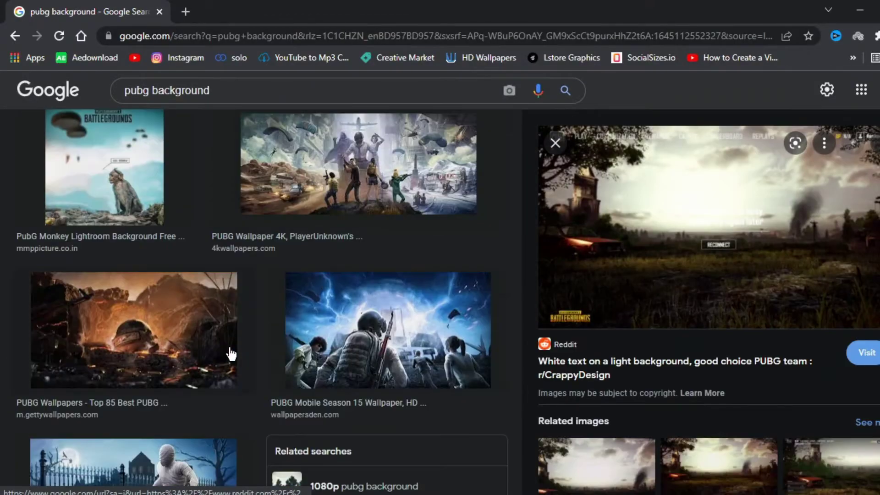
left_click(231, 355)
left_click(651, 268)
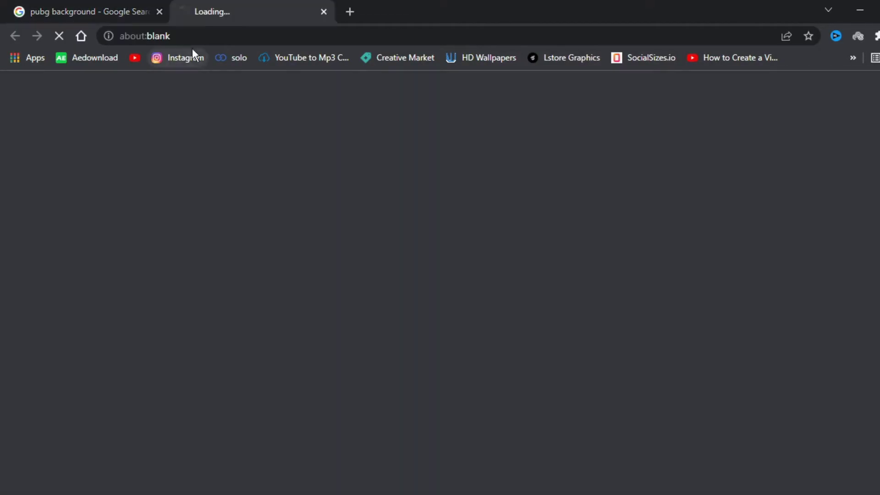
- Close the search results tab and open the helmet wallpaper's full image from the wallpaper page
left_click(158, 11)
scroll(233, 266, "down", 5)
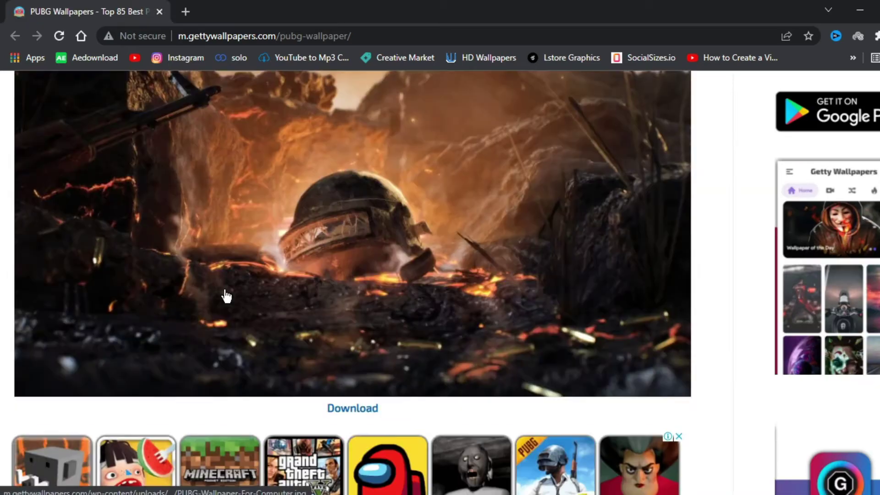
left_click(227, 297)
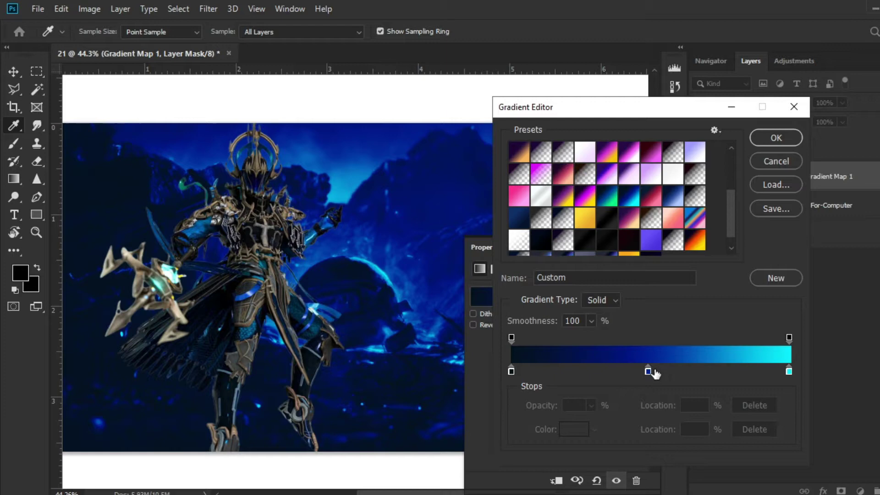
- Change the cyan stop at the 100% end of the gradient map to a slightly bluer cyan
double_click(510, 371)
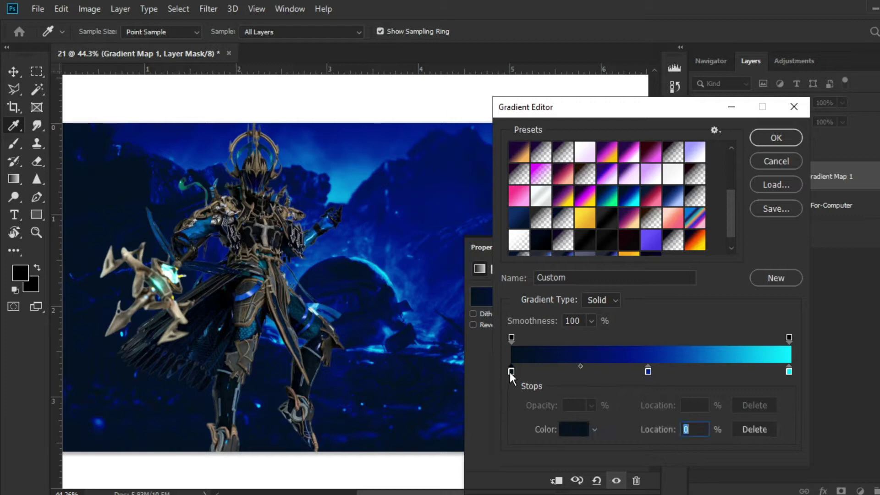
key("Escape")
double_click(649, 371)
type("00fcff")
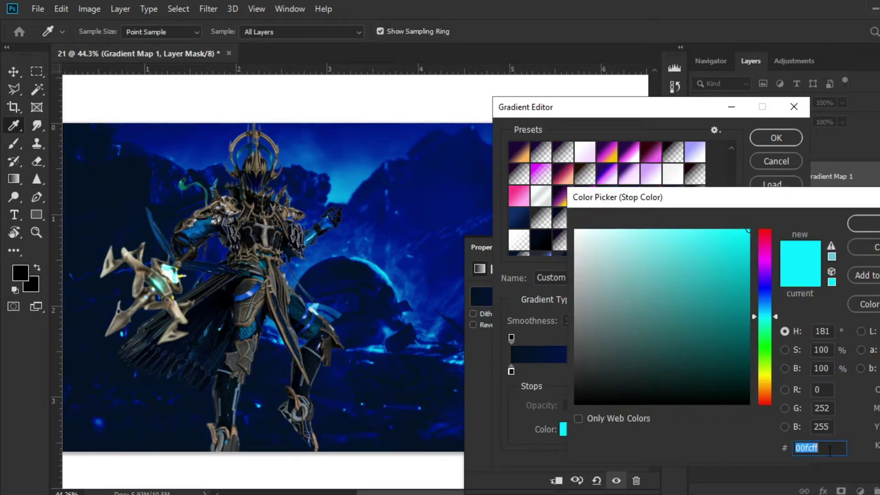
key("Return")
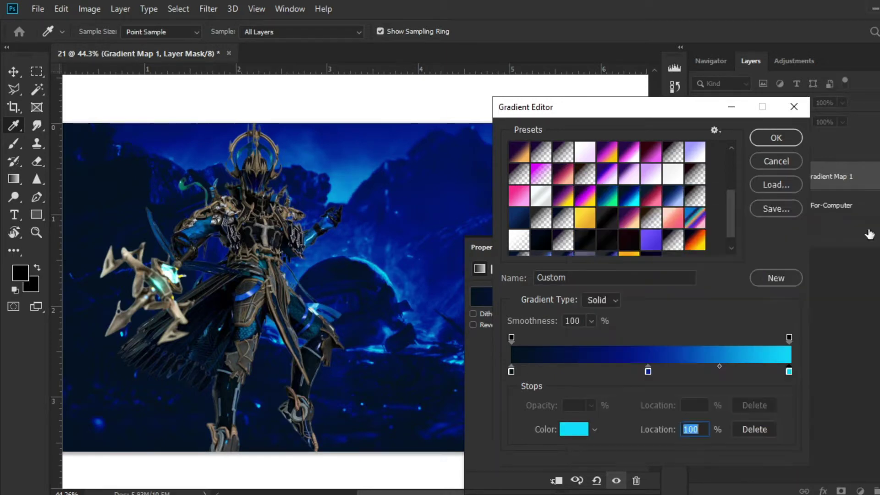
- Add a color stop in the gradient's dark half and move the middle blue stop to 48%
left_click_drag(578, 372, 579, 408)
left_click(572, 371)
mouse_move(649, 371)
left_mouse_down()
mouse_move(627, 371)
mouse_move(643, 371)
left_mouse_up()
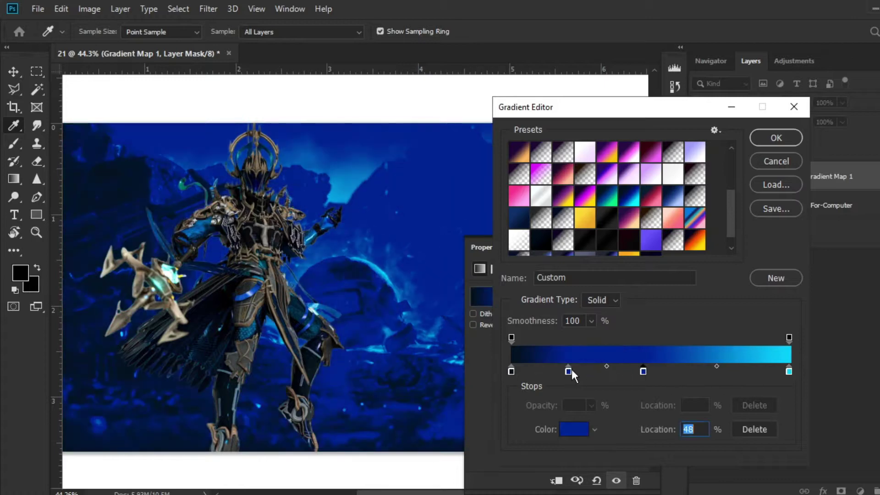
- Recolor the added stop to a darker blue and apply the gradient to the gradient map
double_click(572, 370)
mouse_move(596, 386)
left_mouse_down()
mouse_move(668, 318)
mouse_move(702, 368)
mouse_move(729, 359)
mouse_move(722, 332)
left_mouse_up()
key("Return")
left_click(779, 140)
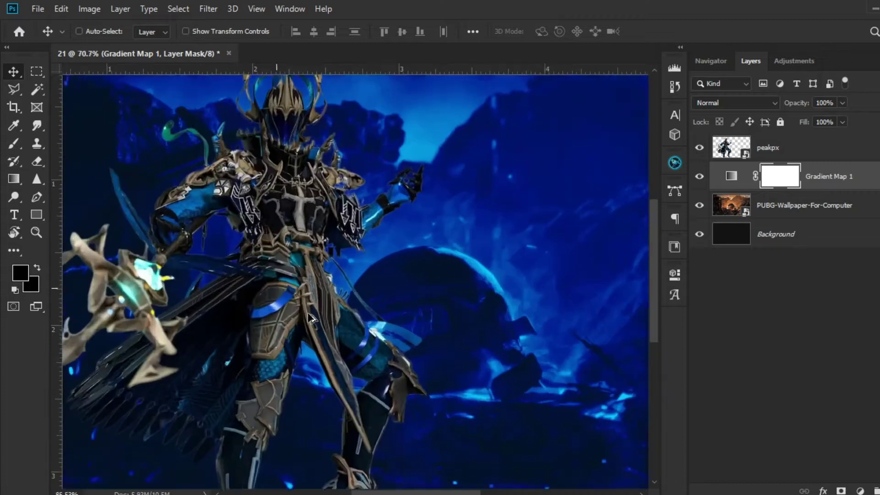
- Scale the peakpx character to 119.84% and position it on the canvas's left side
scroll(310, 318, "up", 5)
scroll(423, 340, "down", 10)
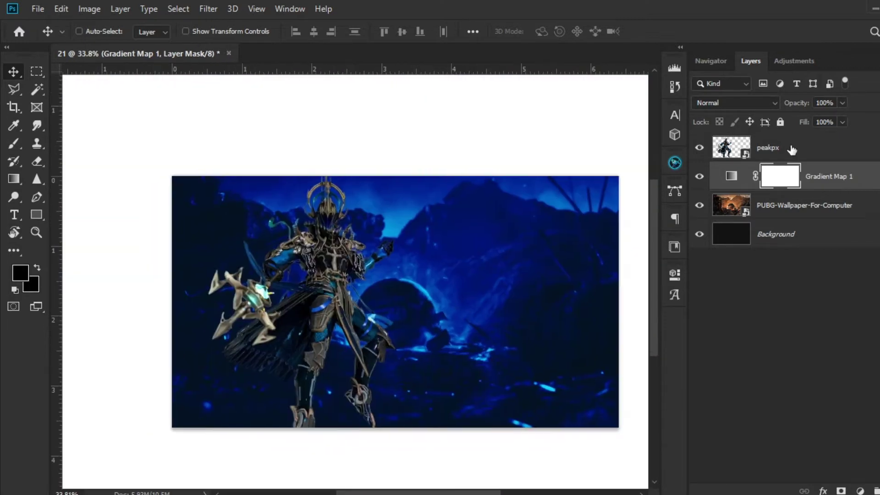
left_click(793, 150)
key("ctrl+t")
left_click_drag(395, 302, 415, 307)
left_click_drag(344, 300, 336, 324)
key("Return")
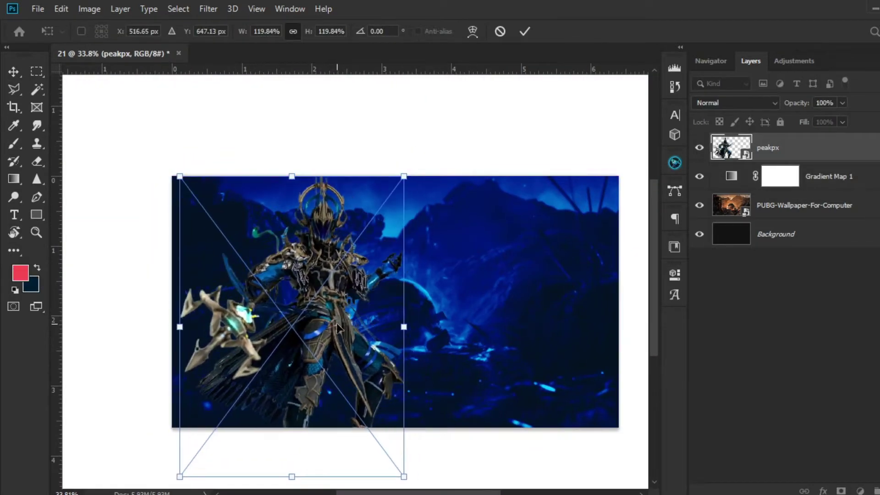
- Shift the character to the canvas's left edge and scale it down slightly
left_click_drag(427, 375, 419, 374)
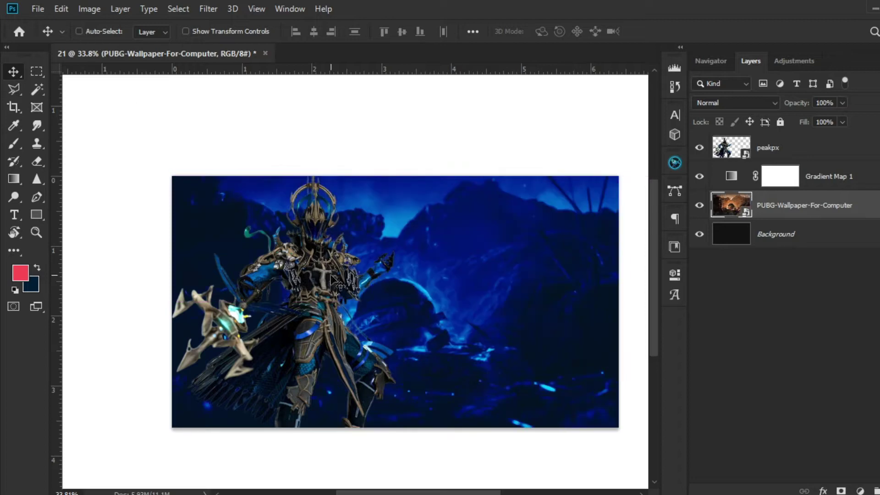
mouse_move(325, 319)
left_mouse_down()
mouse_move(375, 330)
mouse_move(333, 308)
left_mouse_up()
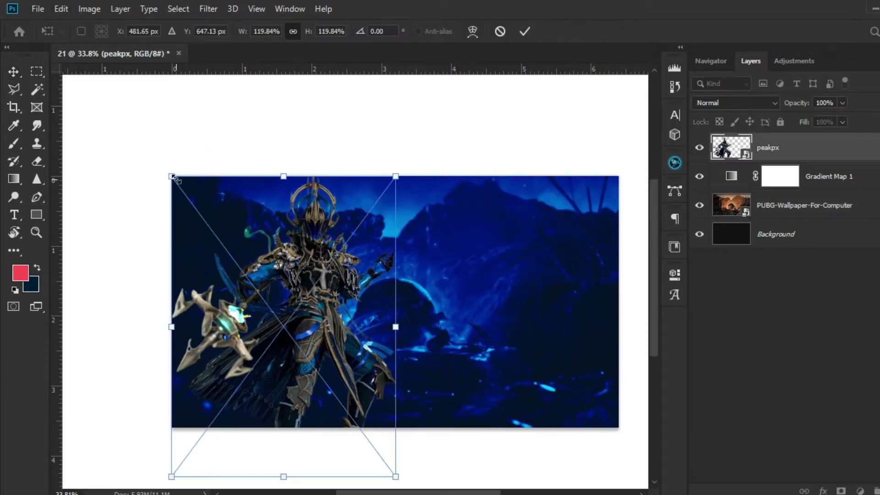
key("Return")
- Rename the wallpaper layer "Game BG" and the peakpx layer "character"
double_click(843, 206)
type("BG")
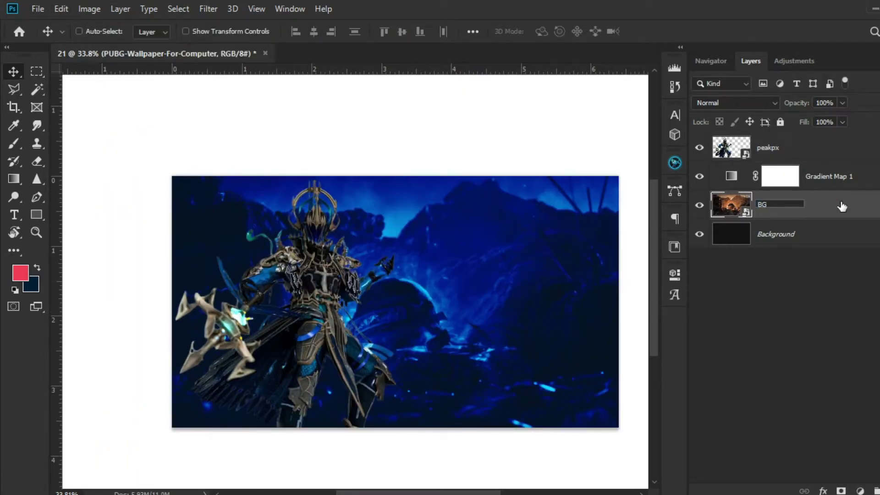
left_click(766, 156)
type("charac")
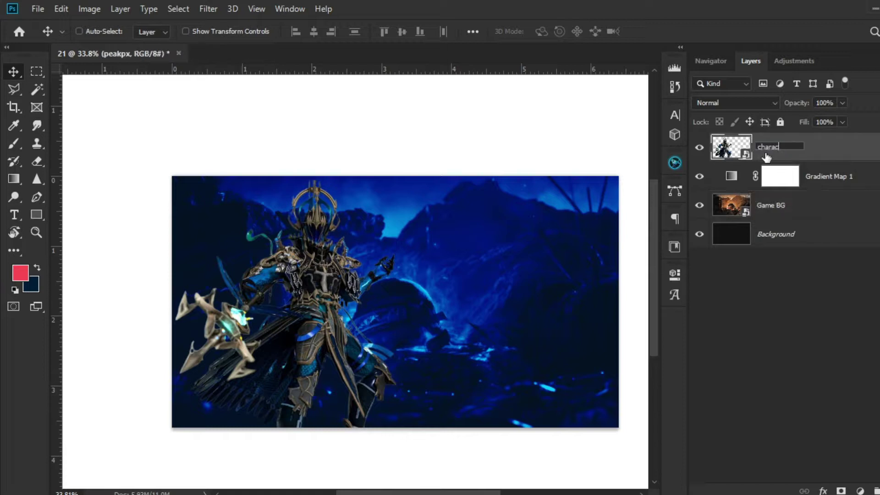
type("ter")
- Add a gradient fill layer above Gradient Map 1 that fades from dark navy to transparent
left_click(780, 177)
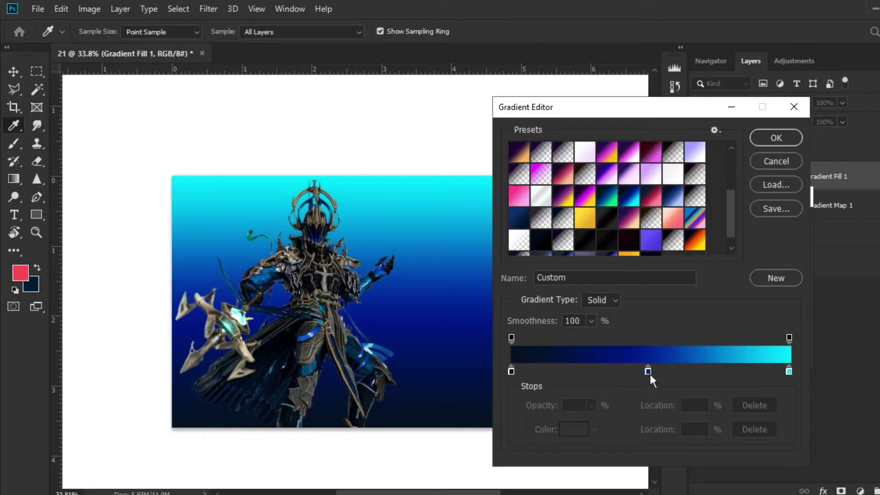
left_click_drag(649, 372, 651, 408)
double_click(789, 372)
left_click(439, 424)
key("Return")
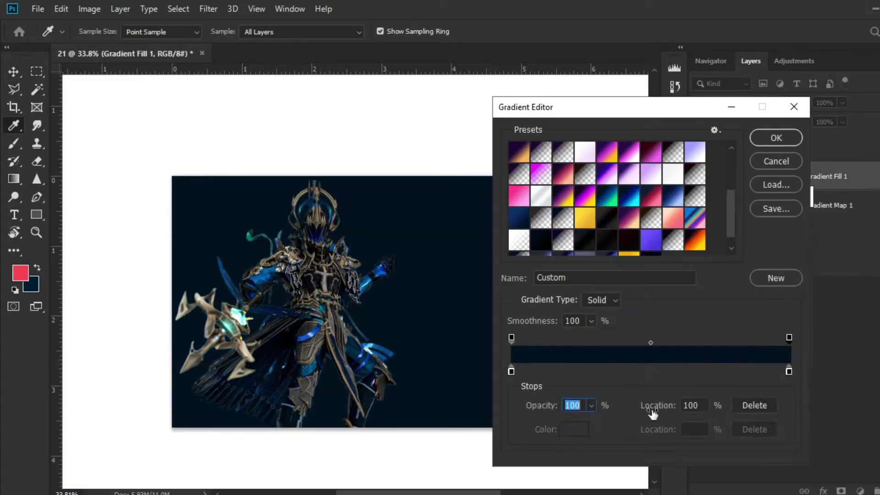
left_click(591, 405)
left_click_drag(592, 423, 528, 424)
left_click(776, 138)
- Set the gradient fill to a reversed Radial style and apply it
left_click(670, 245)
left_click(660, 312)
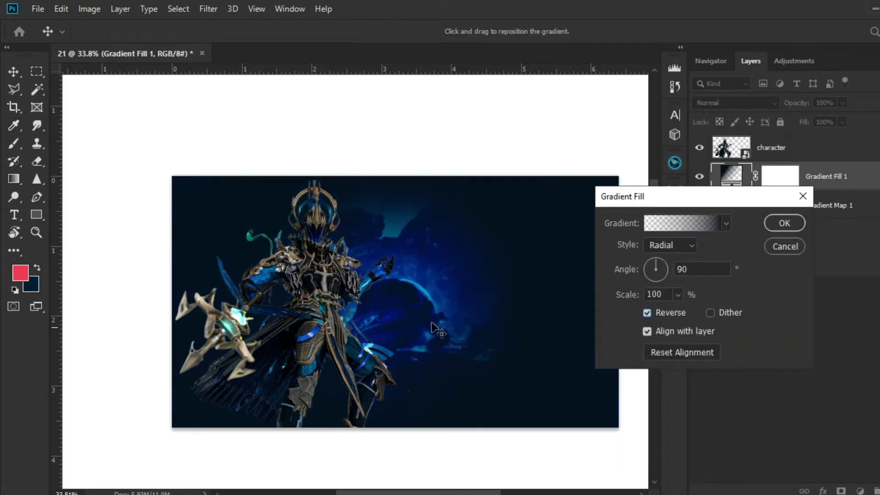
key("Return")
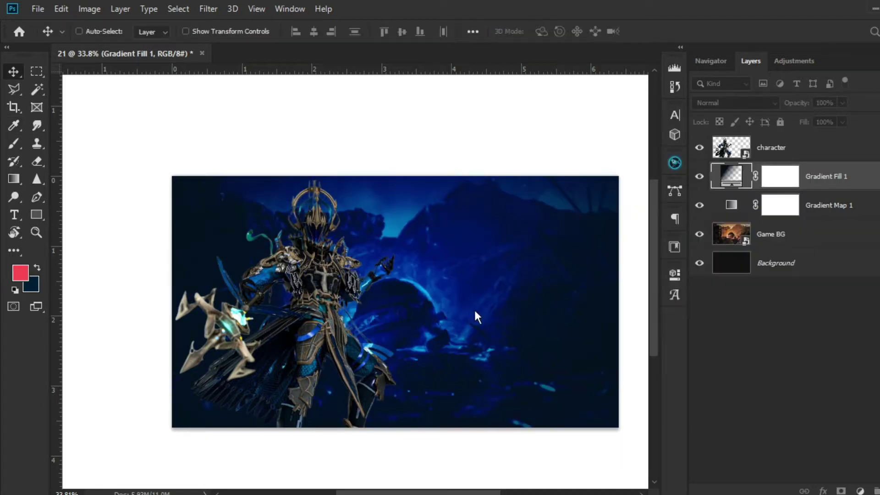
- Compare Soft Light with Overlay on the Gradient Fill 1 layer and set its blend mode to Overlay
scroll(431, 346, "up", 3)
left_click(735, 103)
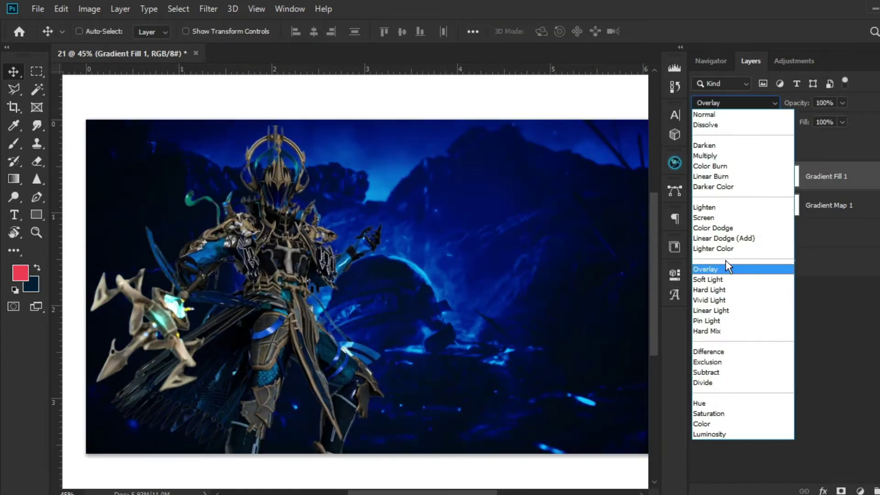
left_click(734, 266)
key("alt+Down")
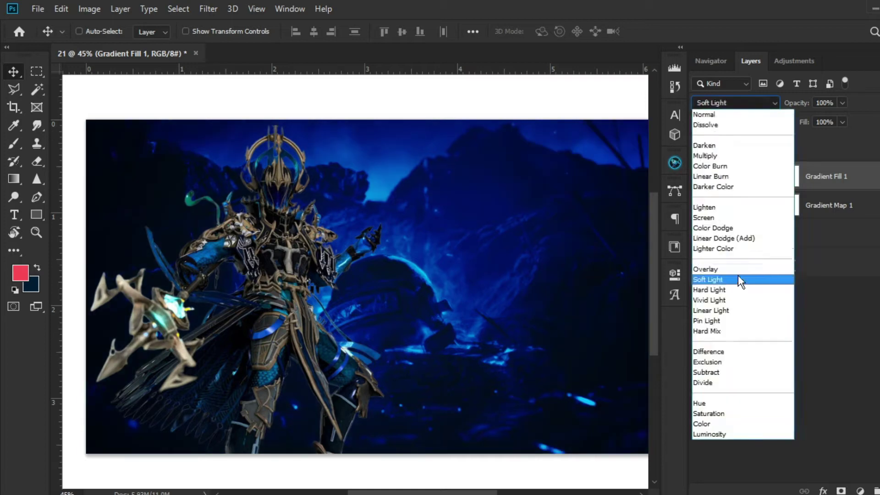
left_click(737, 272)
scroll(477, 364, "down", 2)
scroll(477, 364, "up", 1)
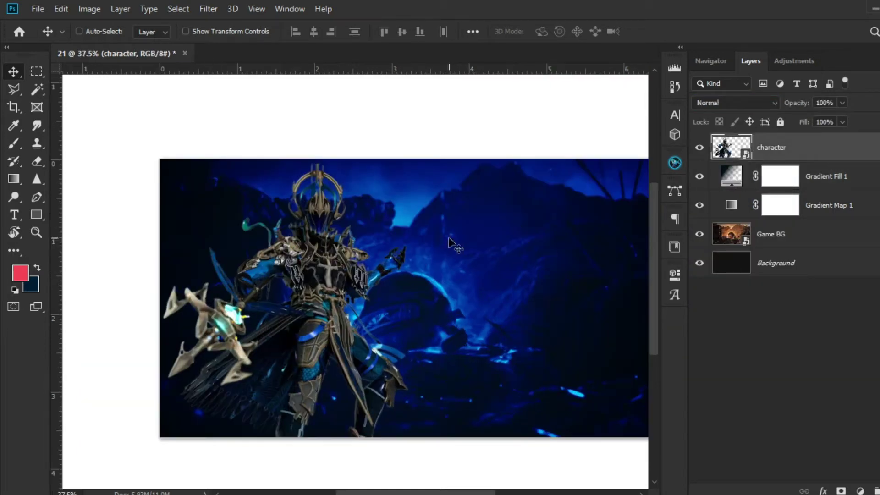
- Enlarge the character layer to 126.77% and reposition it on the canvas's left side
key("ctrl+t")
left_click_drag(160, 164, 165, 171)
left_click_drag(301, 268, 301, 258)
key("Return")
scroll(324, 310, "down", 3)
key("ctrl+t")
left_click_drag(376, 419, 400, 427)
key("Return")
- Try moving the character to the canvas's right side and undo the move
scroll(328, 294, "up", 1)
left_click_drag(324, 416, 503, 425)
key("ctrl+z")
- Flip the character horizontally and nudge it into place on the canvas's left side
key("ctrl+t")
right_click(360, 398)
left_click(415, 388)
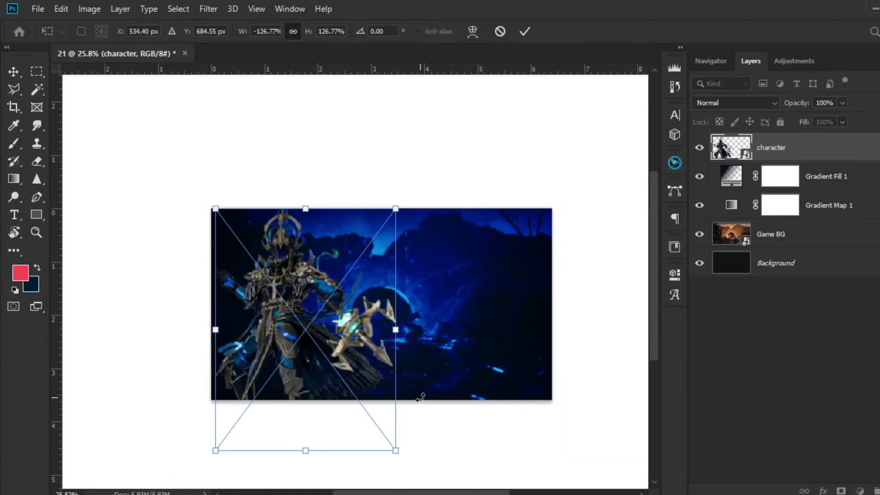
key("Return")
scroll(284, 251, "up", 5)
scroll(270, 206, "down", 4)
left_click_drag(272, 204, 282, 207)
scroll(433, 323, "up", 1)
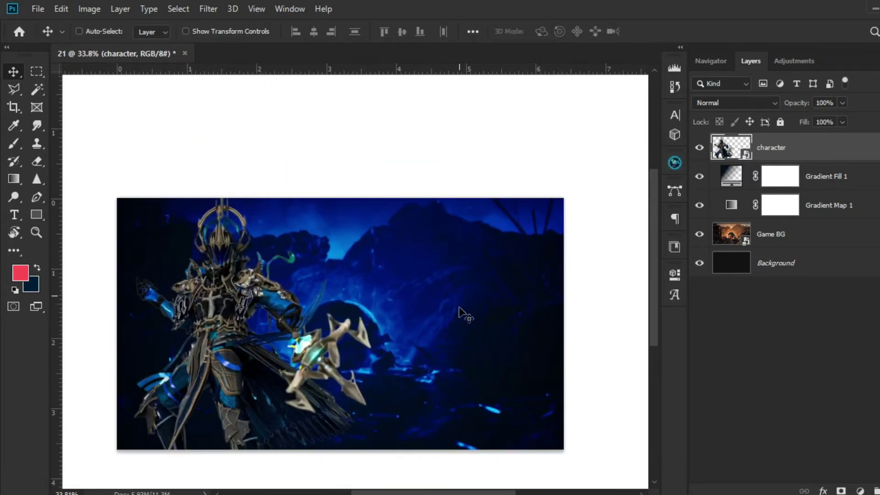
- Try enlarging and shifting the Game BG wallpaper behind the character
scroll(464, 286, "down", 2)
left_click(772, 234)
key("ctrl+t")
left_click_drag(558, 292, 606, 302)
left_click_drag(456, 313, 503, 293)
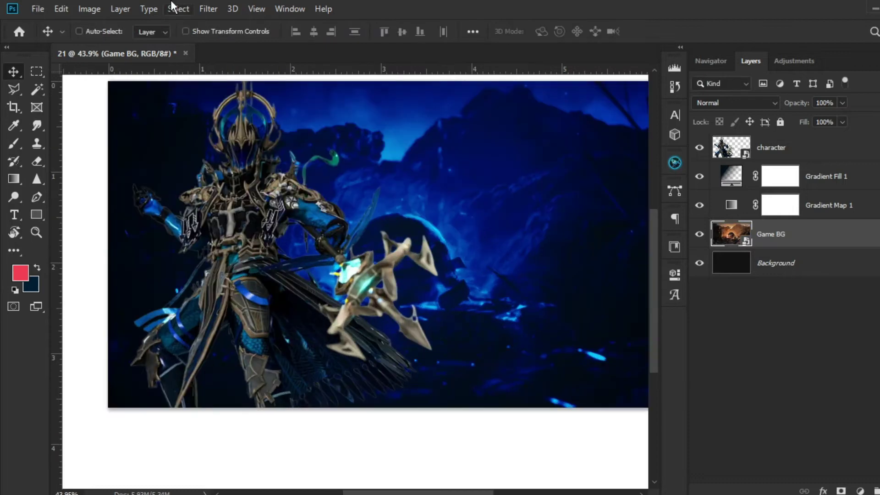
- Try a Radial Blur on the Game BG layer with amount 10, Spin method and Good quality
scroll(356, 282, "down", 1)
left_click(208, 9)
mouse_move(276, 165)
left_click(408, 256)
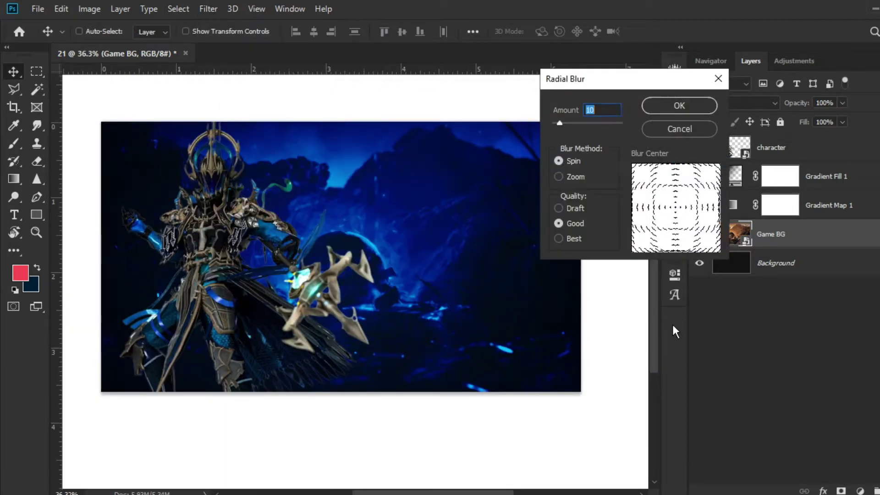
key("Return")
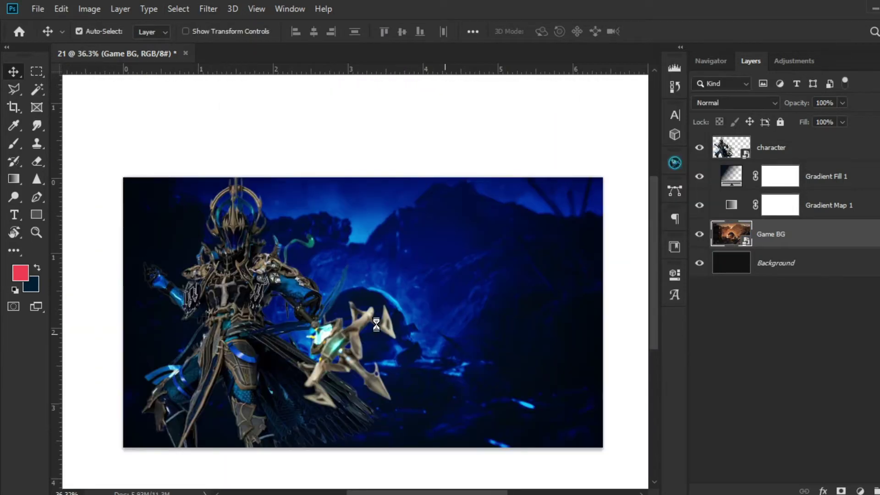
- Save the document as 18 in PSD format in the Thumbnails PSD folder on the PROJECTS drive
key("ctrl+shift+s")
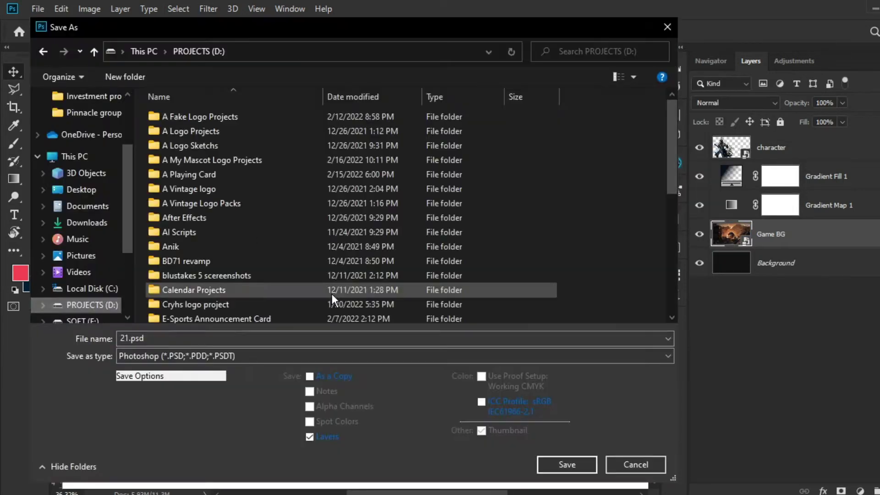
double_click(258, 131)
double_click(182, 131)
left_click(43, 51)
double_click(334, 133)
scroll(205, 281, "down", 3)
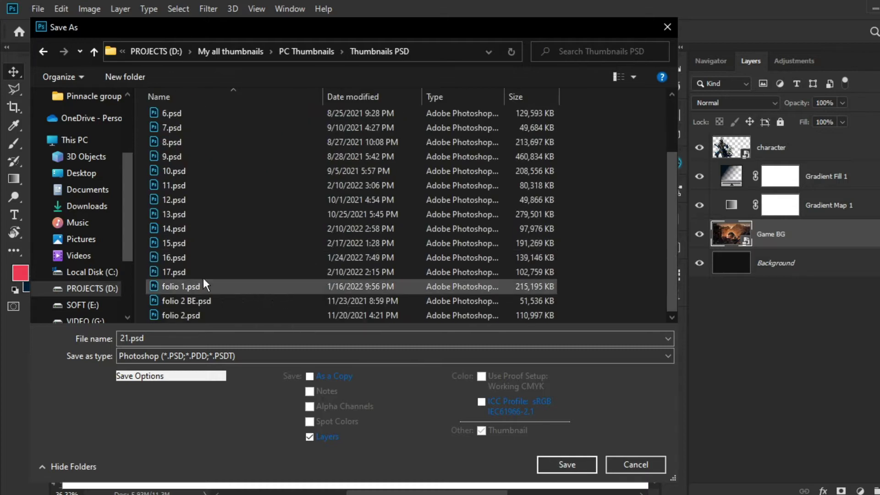
left_click_drag(154, 339, 17, 345)
type("18")
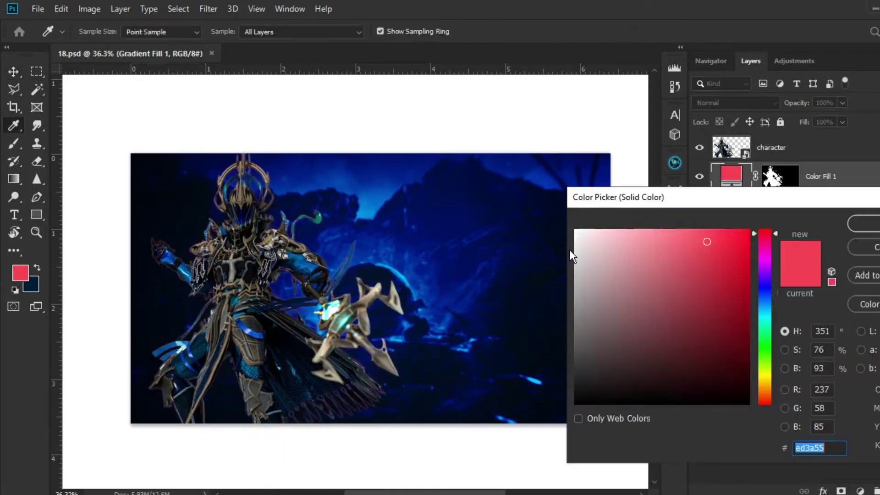
- Add a blue solid color fill shaped to the character and set a duplicate of it to Linear Dodge (Add)
left_click_drag(765, 248, 776, 291)
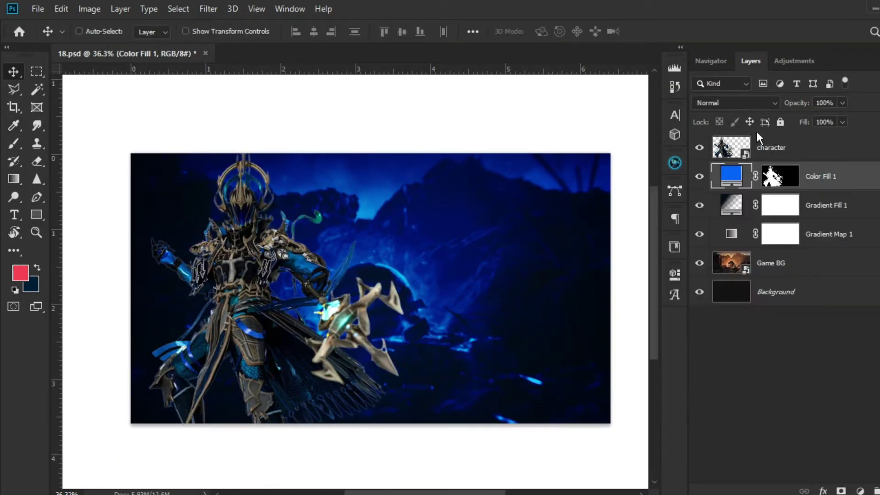
key("ctrl+j")
left_click(726, 103)
left_click(732, 224)
- Apply a wide Gaussian Blur to Color Fill 1 copy to form a blue glow around the character
left_click(208, 8)
mouse_move(220, 164)
left_click(413, 216)
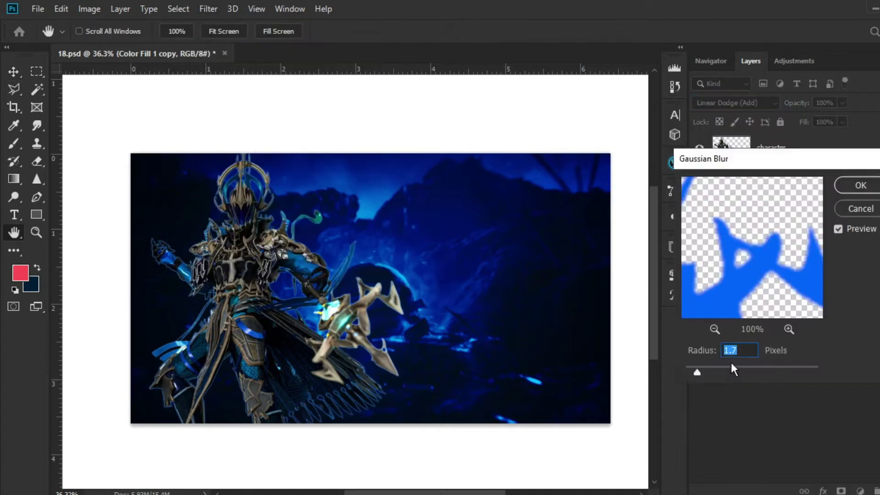
left_click_drag(731, 368, 764, 374)
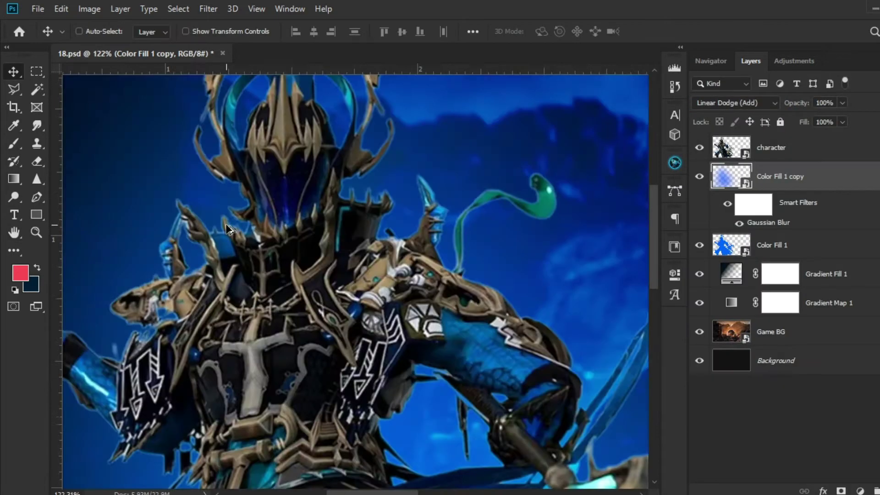
- Remove the unblurred Color Fill 1 layer and convert its blurred copy to a plain smart object
key("z")
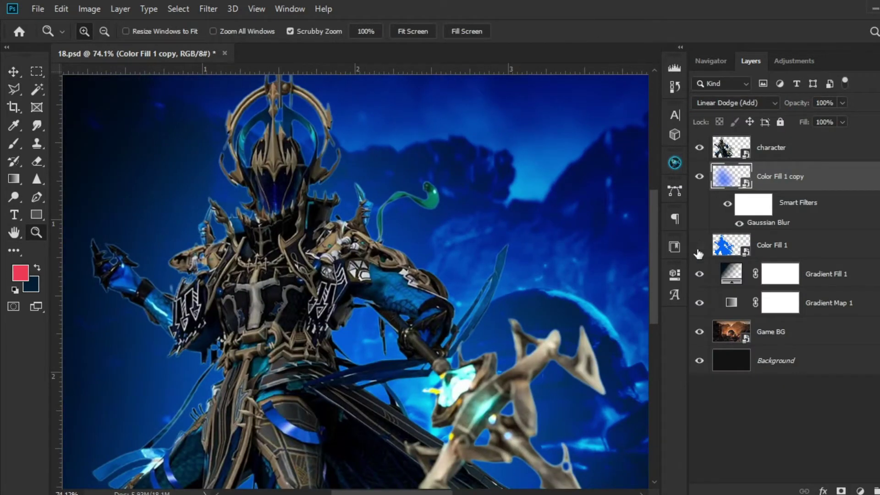
left_click(733, 102)
right_click(750, 176)
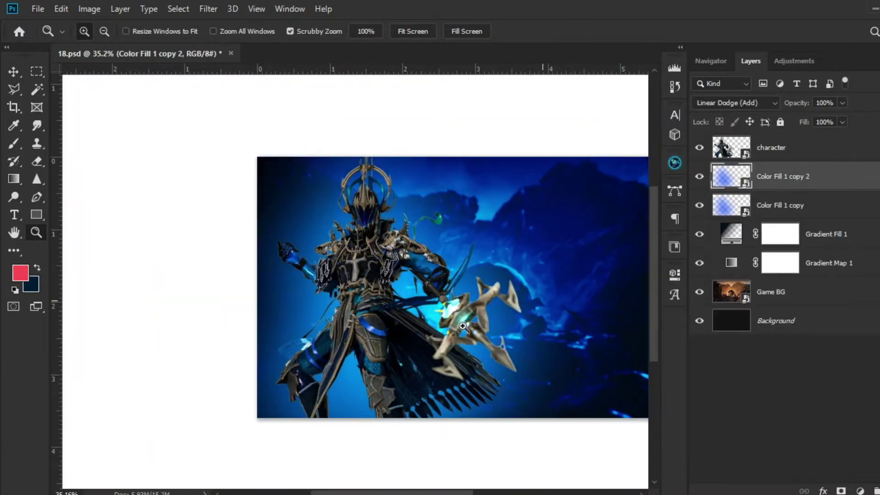
- Try shrinking the duplicate Color Fill 1 copy 2 glow behind the character and delete that layer
key("ctrl+t")
key("ctrl+minus")
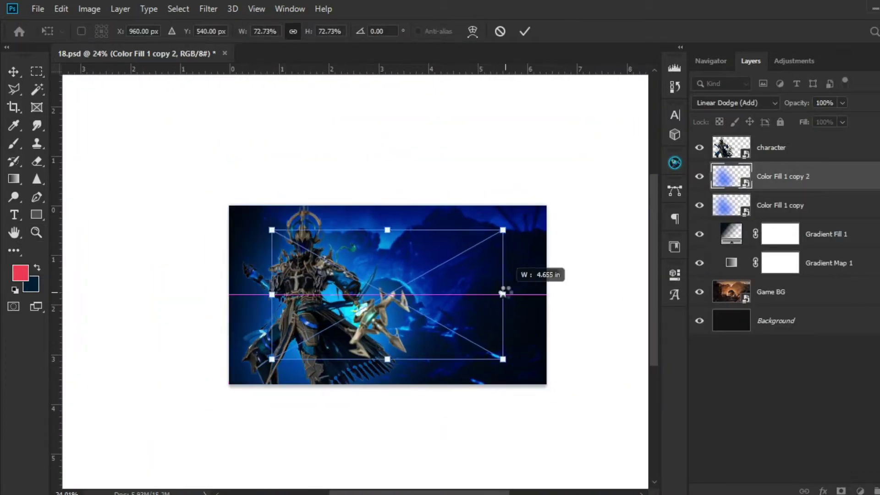
left_click_drag(503, 291, 438, 290)
key("Return")
left_click_drag(278, 275, 369, 319)
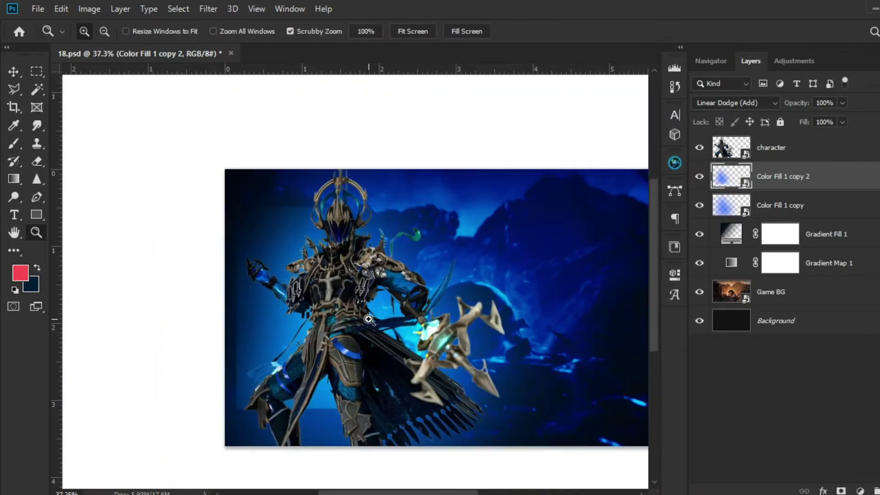
key("ctrl+t")
key("ctrl+minus")
key("ctrl+plus")
key("ctrl+plus")
key("ctrl+plus")
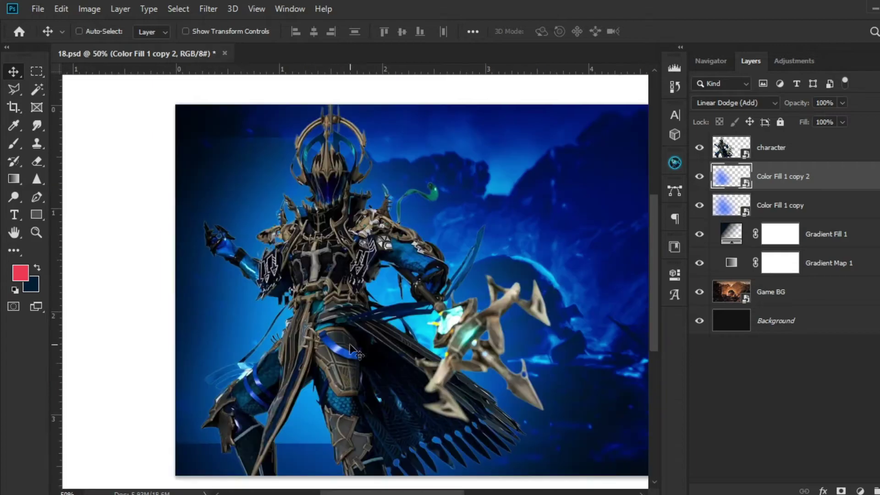
key("Delete")
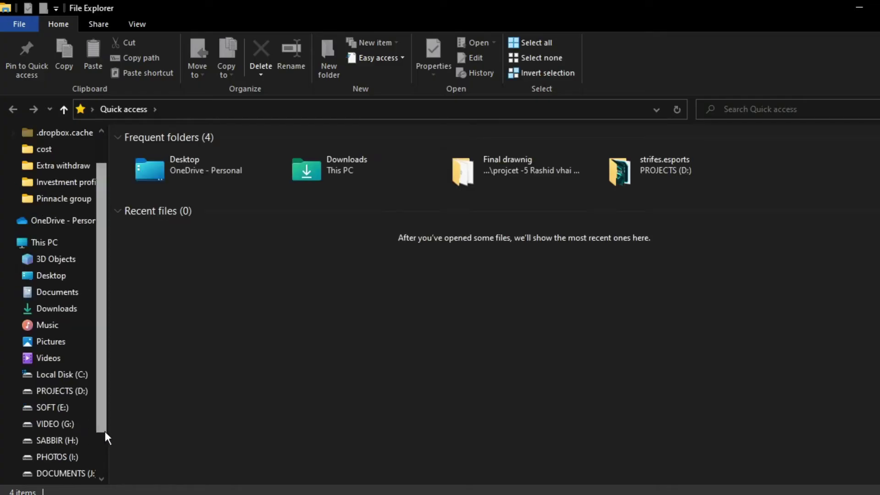
- Place light image 25 from the Mega GFX Pack in the SABBIR drive's GFX folder beneath the character layer
left_click(58, 440)
double_click(527, 175)
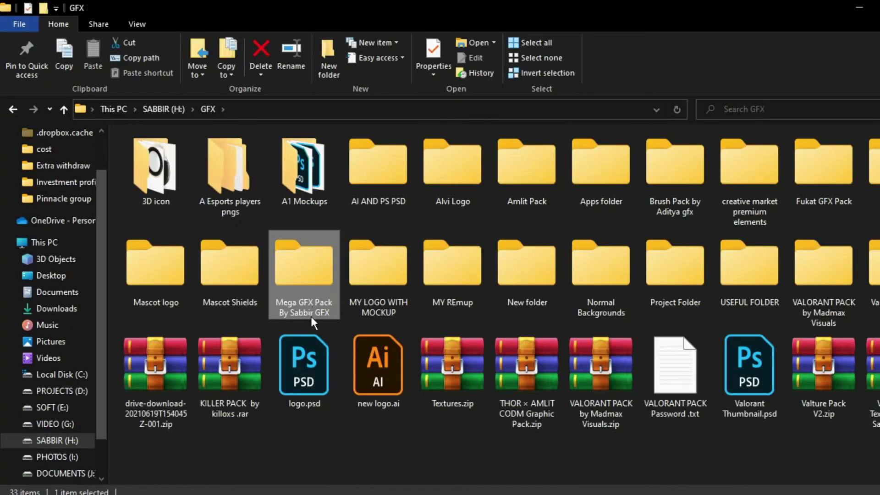
double_click(305, 306)
double_click(350, 316)
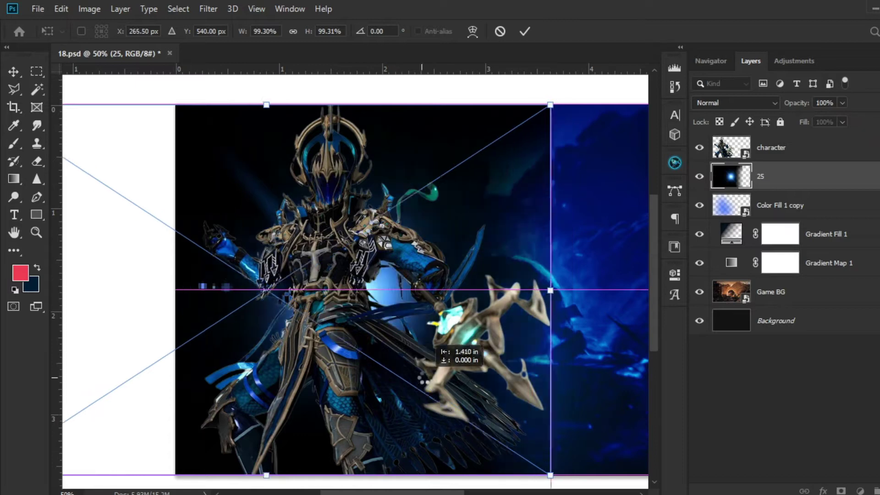
key("Return")
- Center light image 25 behind the character and enlarge it over the canvas
left_click_drag(436, 344, 387, 310)
key("ctrl+t")
left_click_drag(468, 294, 549, 293)
left_click_drag(495, 300, 470, 300)
key("Return")
- Apply Hue/Saturation to light layer 25 and set its blend mode to Linear Dodge (Add)
key("ctrl+u")
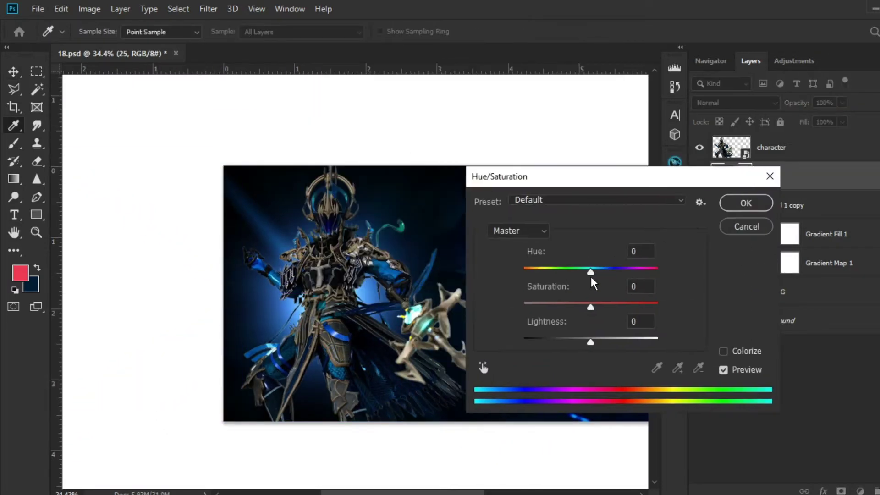
left_click(746, 203)
left_click(748, 103)
left_click(735, 238)
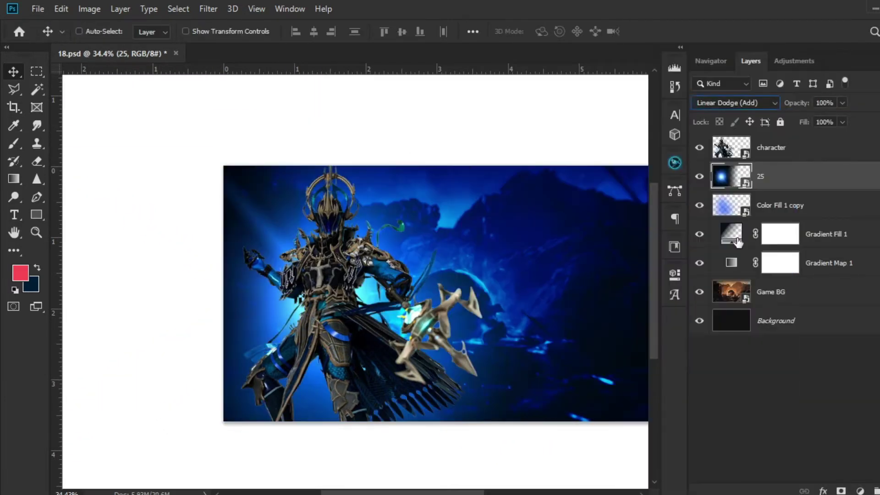
- Enlarge light layer 25 further and realign its glow behind the character
key("ctrl+t")
scroll(351, 291, "down", 4)
left_click_drag(573, 293, 598, 293)
left_click_drag(437, 296, 450, 296)
scroll(356, 287, "up", 7)
left_click(525, 31)
scroll(301, 257, "down", 5)
- Duplicate light layer 25, enlarge the copy and shift it to stay centered behind the character
key("ctrl+j")
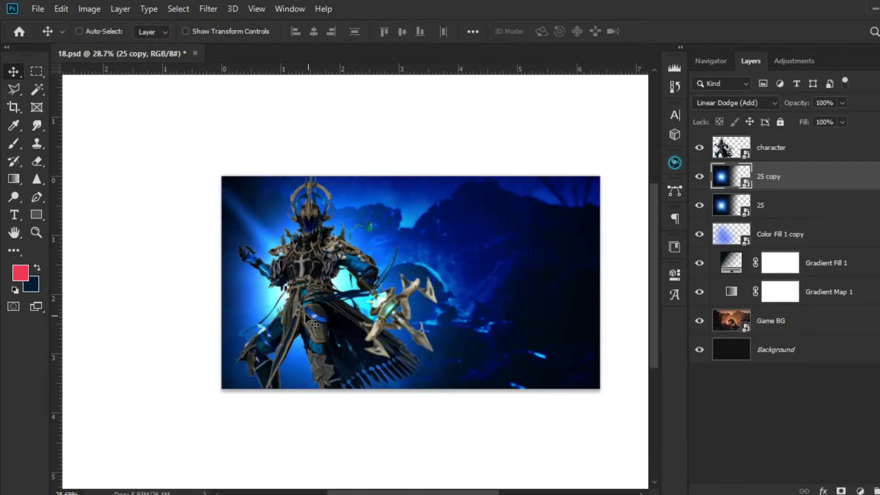
key("ctrl+t")
scroll(298, 303, "down", 5)
left_click_drag(508, 291, 540, 291)
mouse_move(398, 290)
left_mouse_down()
mouse_move(438, 290)
mouse_move(412, 289)
mouse_move(422, 290)
left_mouse_up()
key("Return")
- Set the 25 copy layer to Color Dodge and move it beneath layer 25
left_click(744, 103)
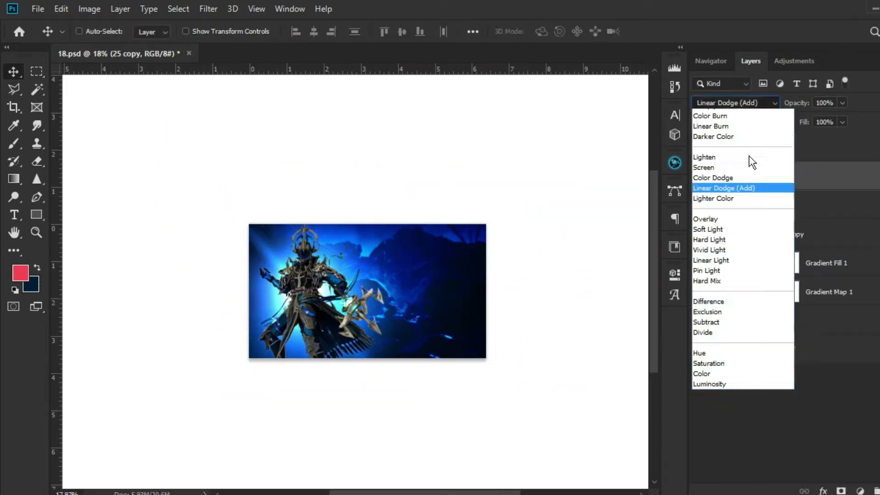
left_click(728, 229)
left_click_drag(782, 176, 783, 240)
scroll(288, 333, "up", 5)
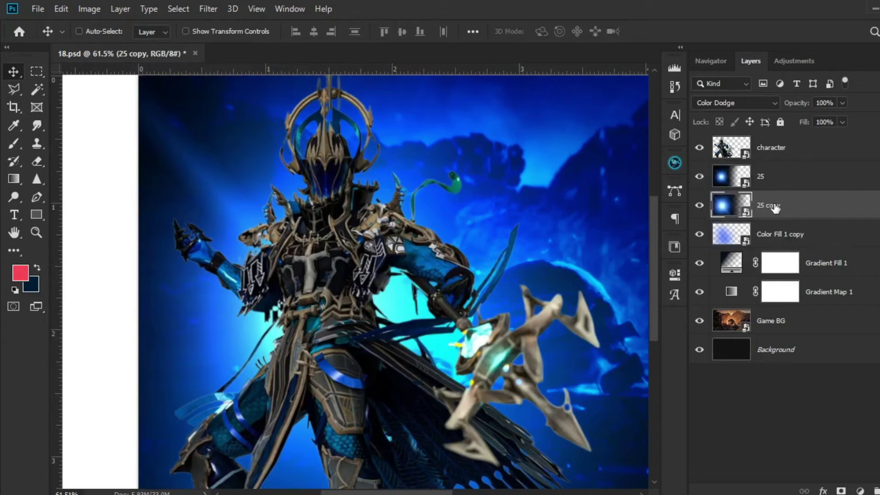
- Hide Color Fill 1 copy and set light layers 25 and 25 copy to Screen
left_click(698, 233)
left_click(780, 177)
left_click(735, 103)
left_click(723, 217)
left_click(798, 205)
left_click(735, 103)
left_click(723, 218)
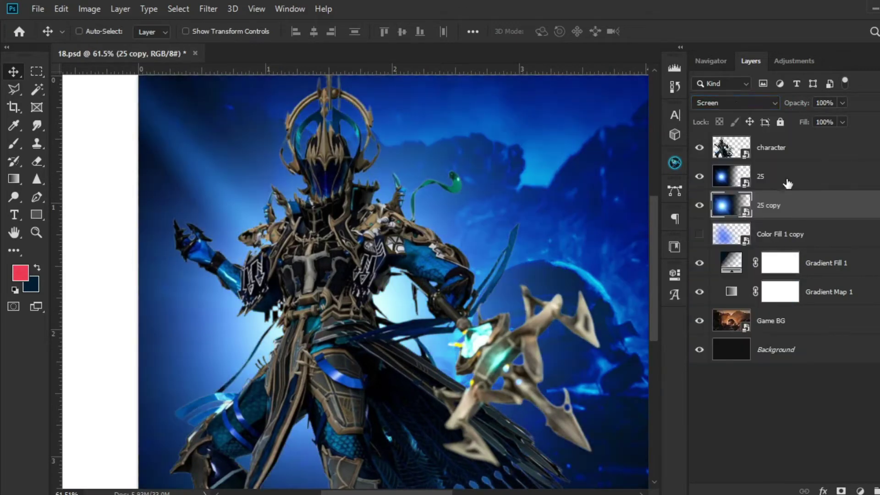
- Set light layer 25 back to Linear Dodge (Add) and show Color Fill 1 copy again
left_click(788, 182)
left_click(735, 103)
left_click(729, 241)
left_click(785, 239)
left_click(699, 234)
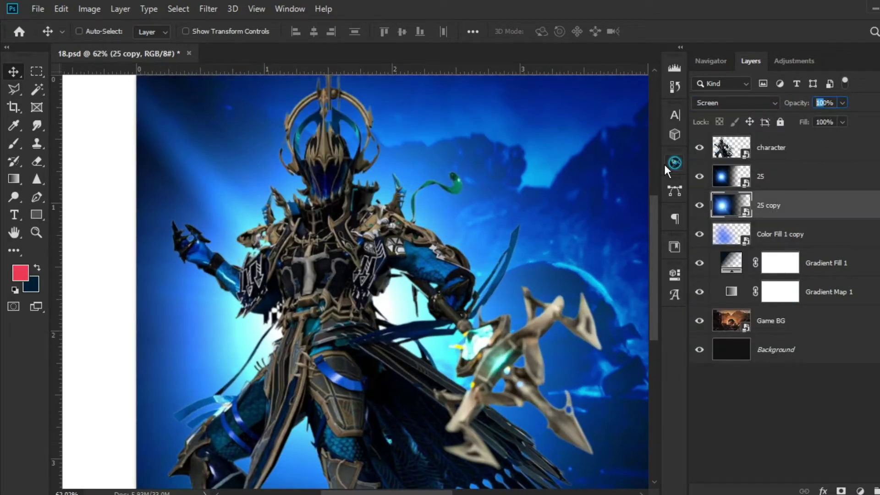
- Adjust the opacity of the 25 copy light layer and save the document
type("3")
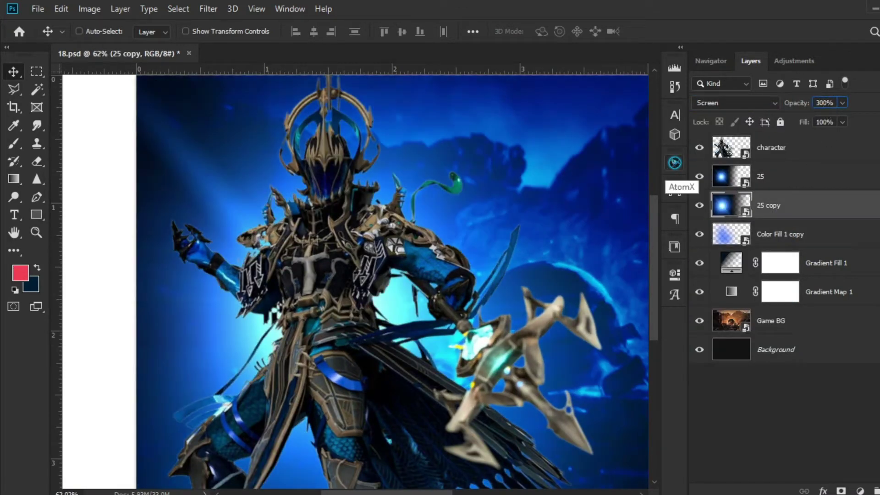
key("Return")
scroll(349, 251, "down", 5)
left_click_drag(353, 251, 323, 265)
key("ctrl+s")
- Duplicate Gradient Map 1 above the character layer and clip the copy to the character
left_click(867, 298)
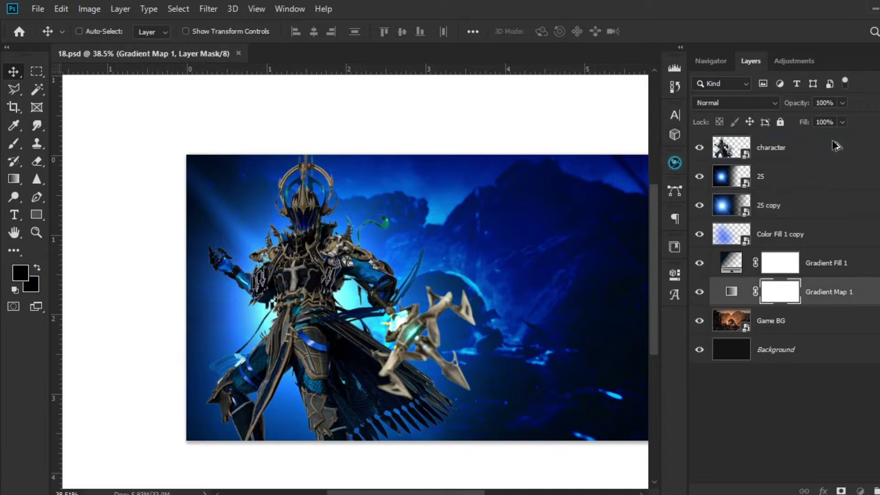
left_click_drag(835, 146, 835, 138)
right_click(864, 147)
left_click(795, 262)
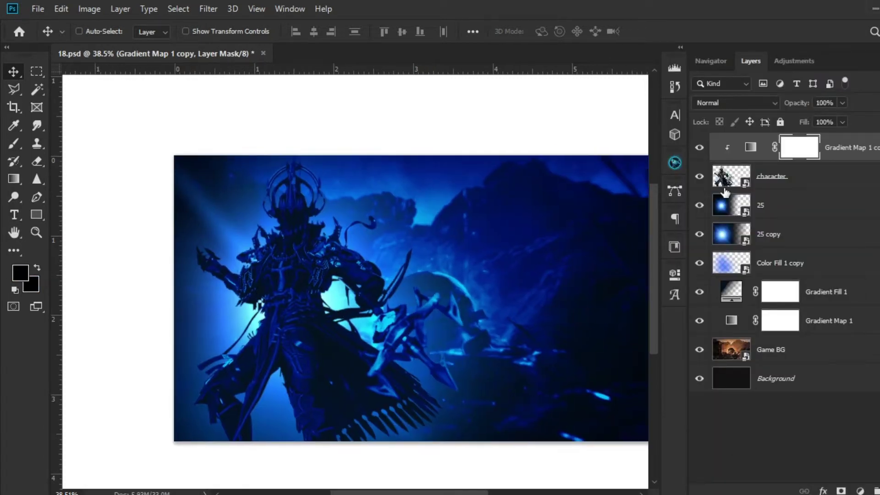
- Set the blend mode of the clipped Gradient Map 1 copy to Hue and compare the character's coloring
left_click(729, 102)
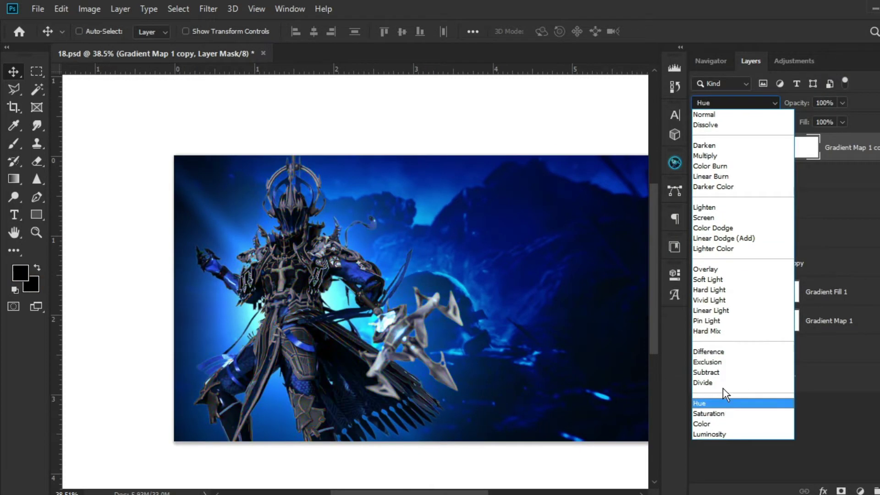
left_click(719, 404)
scroll(349, 275, "up", 3)
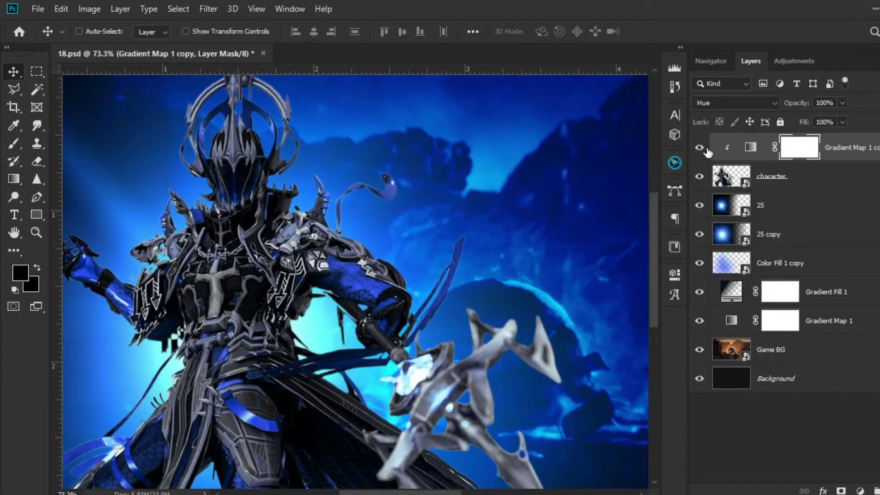
scroll(387, 257, "down", 3)
left_click_drag(387, 257, 420, 257)
- Rename the glow layers light 1, light 2 and light 3 from lowest to highest and save the document
double_click(773, 265)
type("light 3")
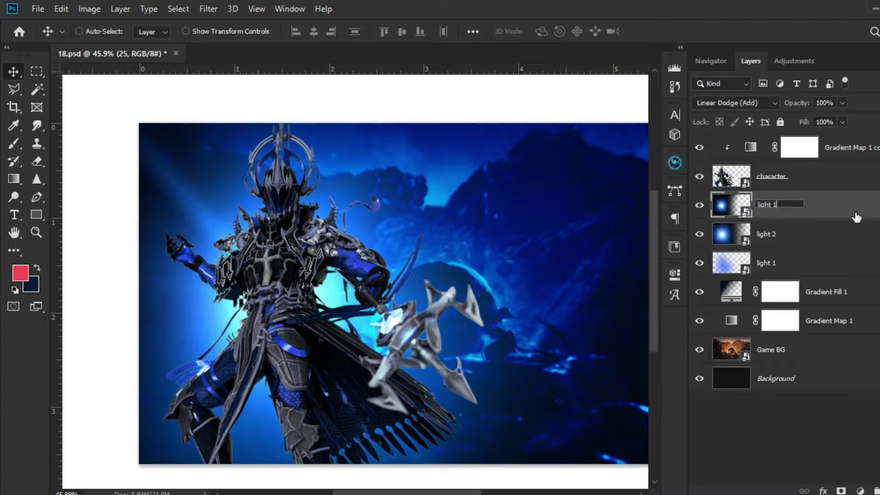
scroll(320, 266, "up", 3)
left_click(795, 262, "shift")
left_click_drag(477, 311, 477, 311)
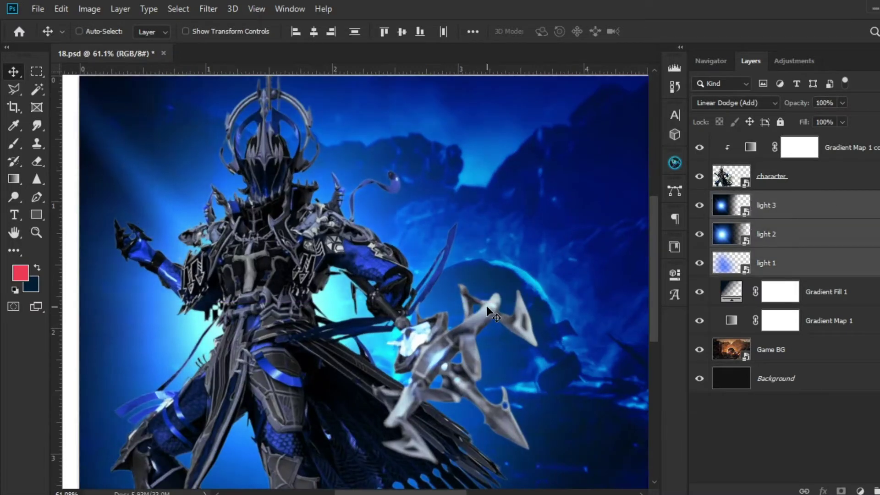
key("ctrl+s")
- Convert the character and its clipped gradient map into a single smart object
scroll(369, 326, "down", 2)
left_click(847, 147, "shift")
right_click(848, 147)
left_click(708, 202)
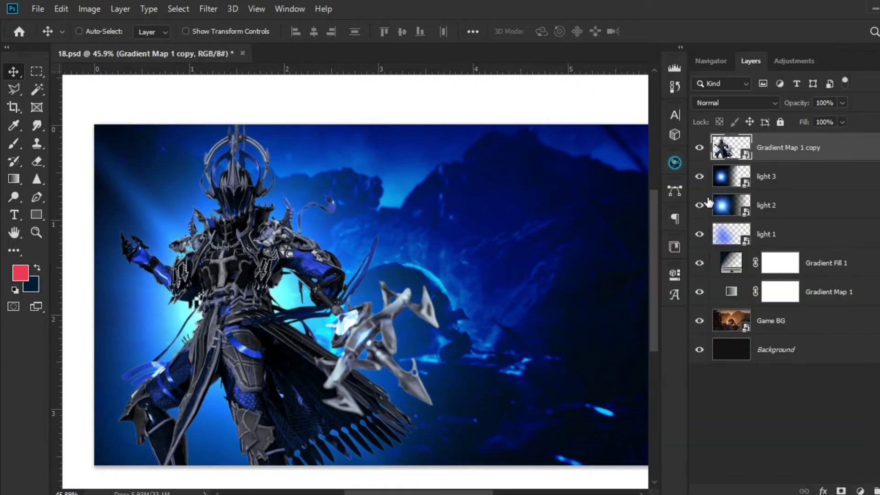
- Duplicate the character smart object and set the duplicate's blend mode to Color Dodge
key("ctrl+j")
left_click(774, 103)
left_click(738, 229)
scroll(774, 109, "up", 2)
scroll(775, 109, "down", 3)
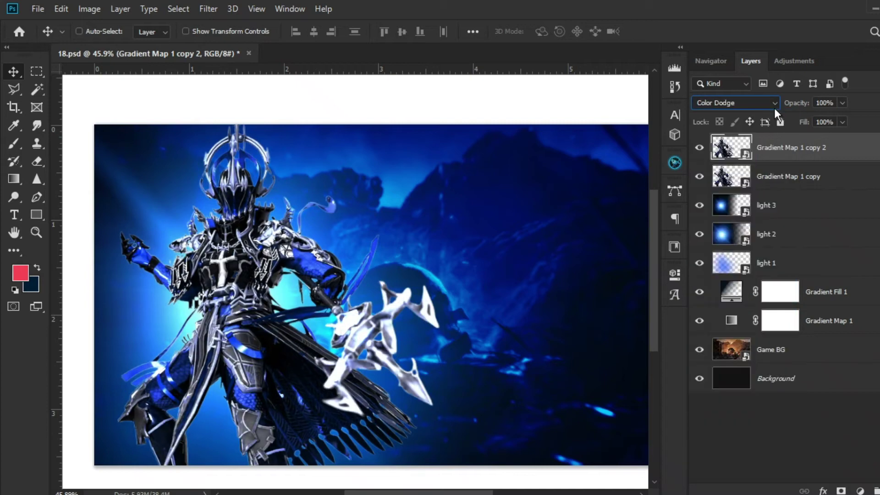
scroll(775, 108, "up", 1)
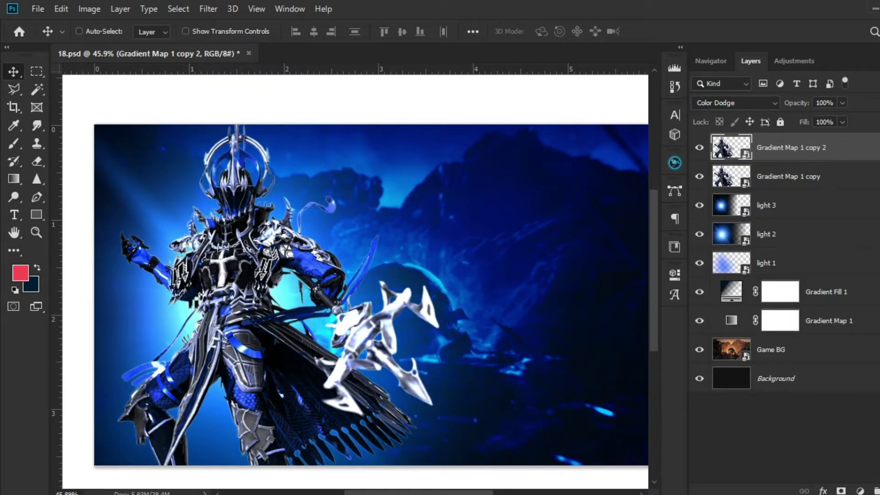
- Adjust the This Layer Blend If range of the Color Dodge character copy and set its opacity to 70%
right_click(835, 148)
left_click(823, 20)
left_click_drag(436, 157, 457, 114)
left_click_drag(607, 347, 676, 348)
left_click_drag(769, 346, 727, 349)
left_click_drag(675, 348, 585, 348)
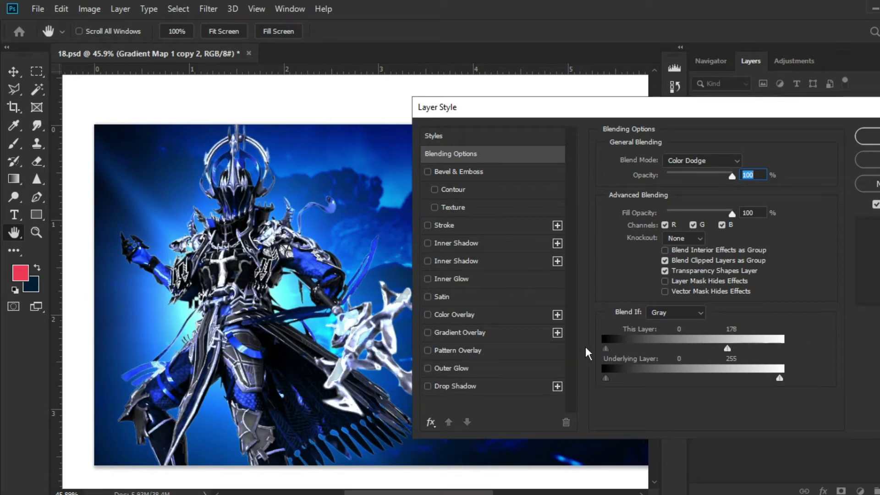
left_click_drag(728, 349, 780, 348)
left_click_drag(606, 349, 661, 348)
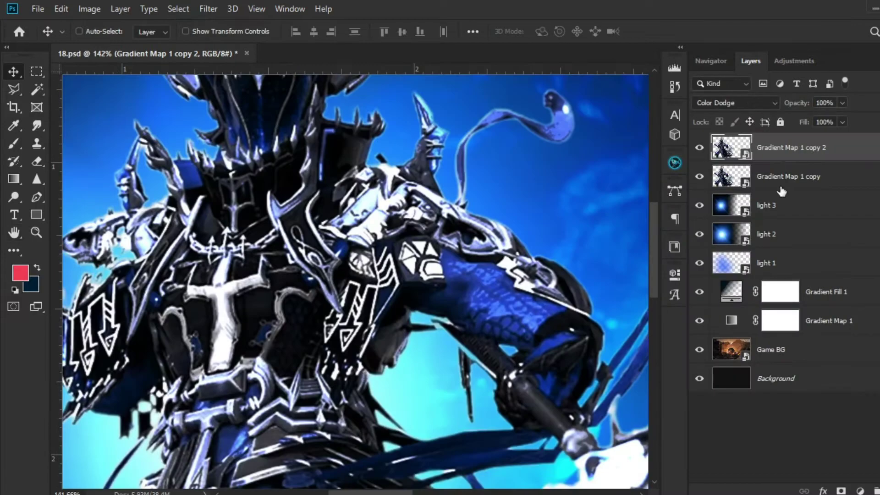
type("70")
scroll(288, 270, "down", 5)
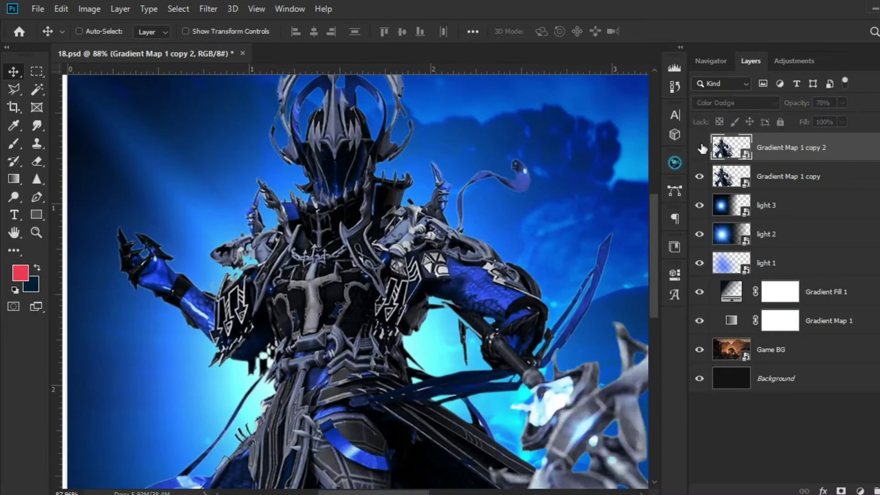
- Apply an Iris Blur with some light bokeh to the lower character layer, keeping a large ellipse around the body in focus
left_click(763, 182)
left_click(208, 9)
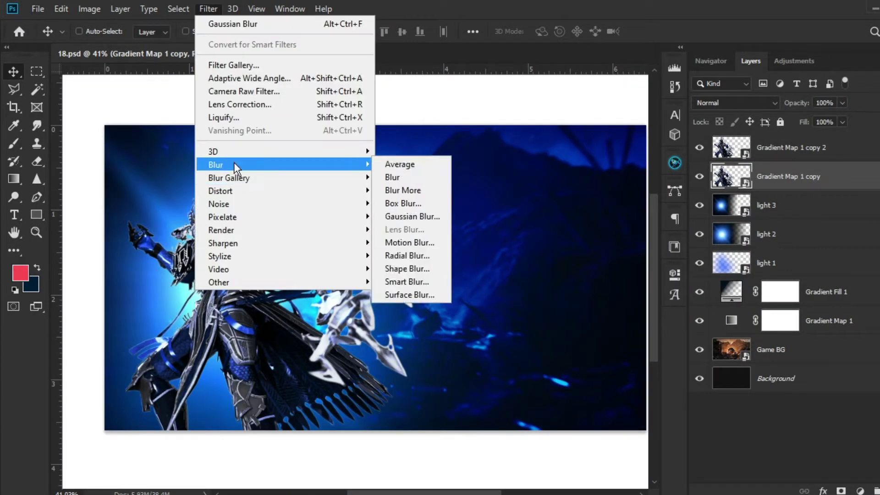
left_click(415, 191)
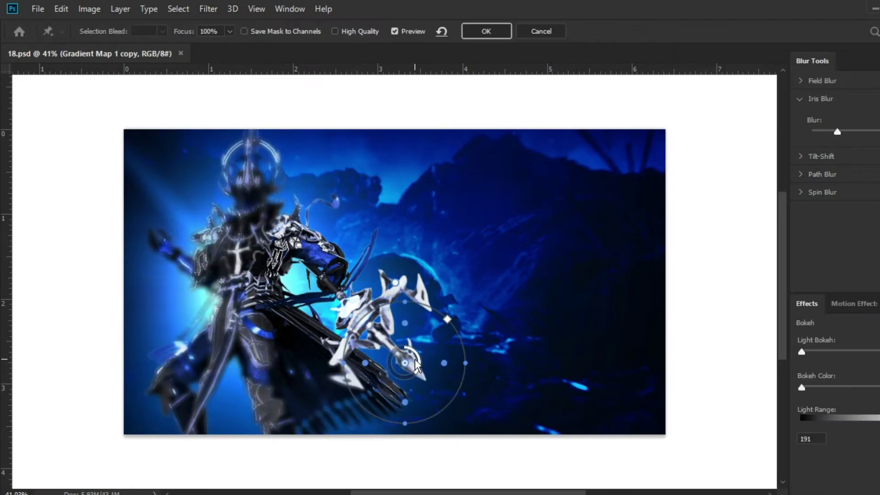
left_click_drag(322, 163, 323, 148)
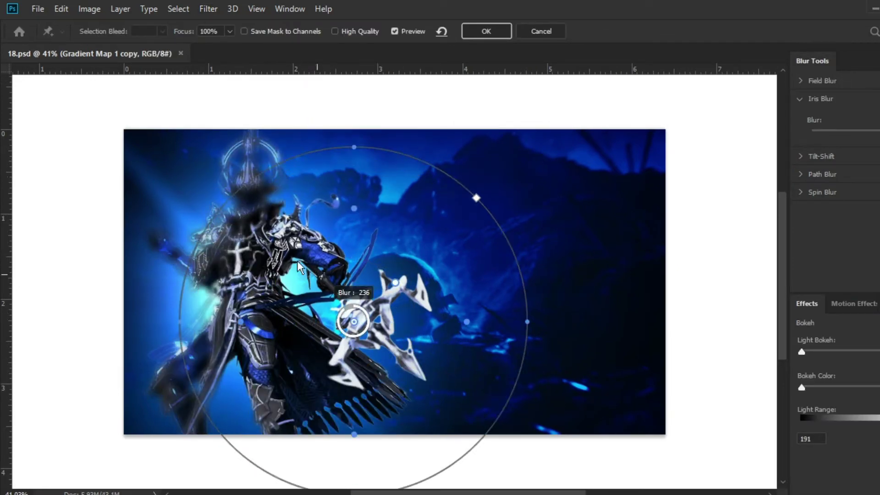
left_click_drag(277, 262, 291, 275)
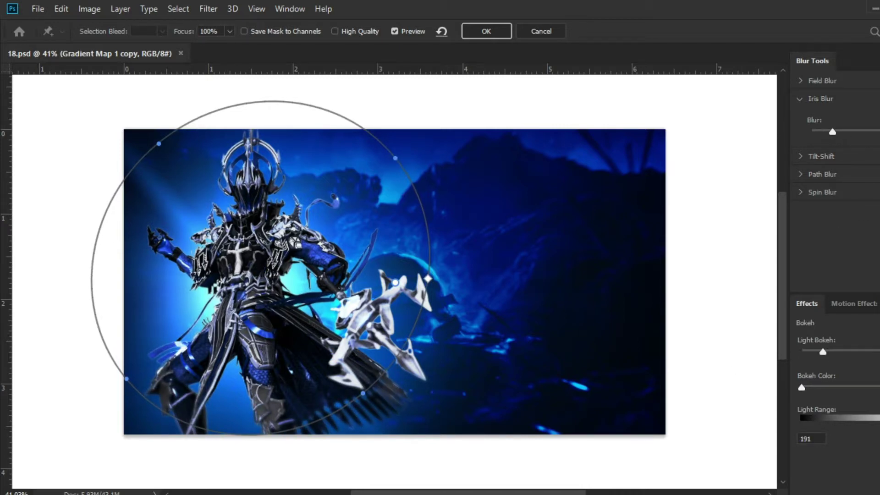
key("Return")
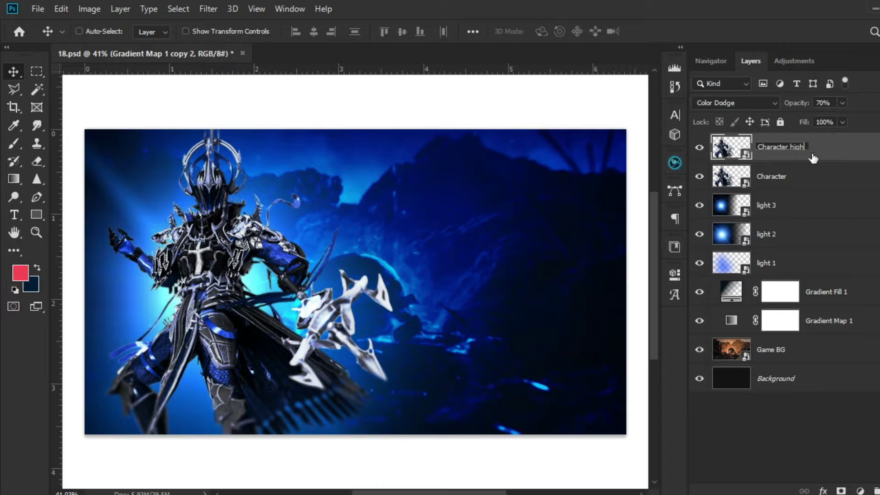
- Rename the lower character layer Character and the upper one Character high, and save the document
key("Return")
scroll(324, 351, "down", 3)
key("ctrl+s")
- Place the lens flare image 44 near the glow beside the character and move its layer to the top of the stack
scroll(244, 280, "up", 8)
left_click_drag(244, 279, 281, 284)
left_click(820, 212)
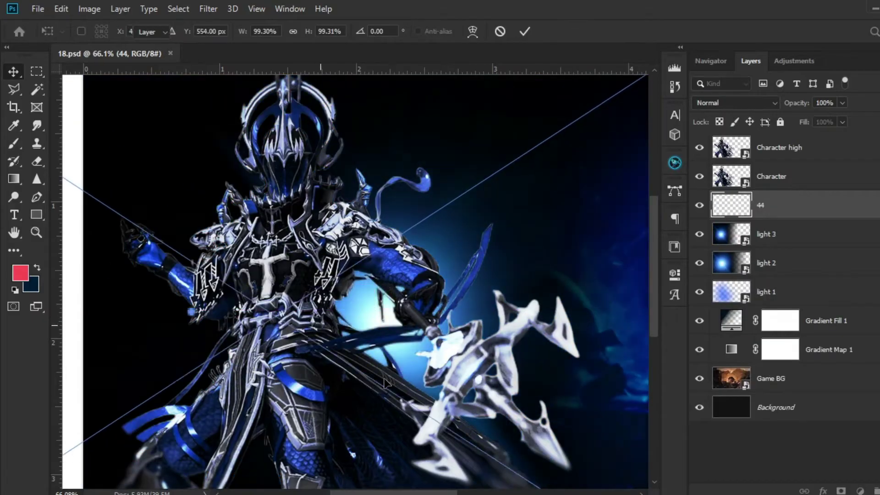
left_click_drag(597, 327, 383, 326)
key("Return")
left_click_drag(831, 205, 827, 137)
scroll(348, 316, "up", 9)
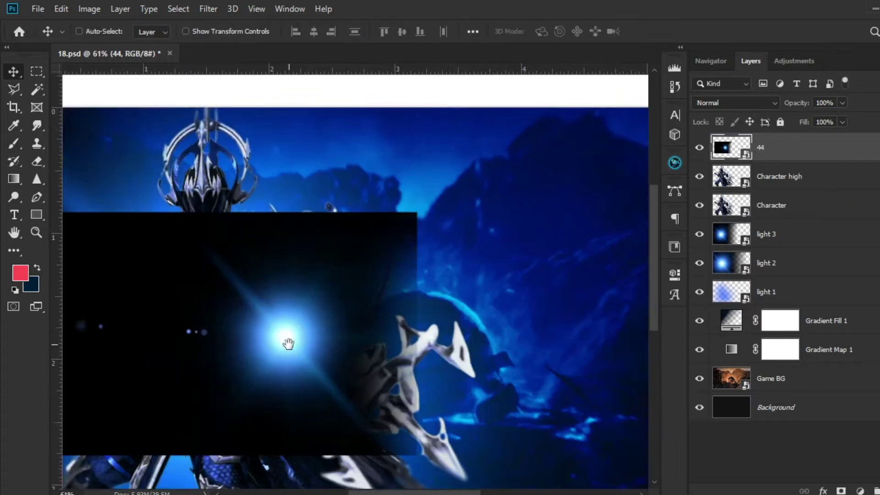
- Set the flare layer's blend mode to Linear Dodge (Add)
left_click(738, 103)
left_click(729, 239)
scroll(414, 298, "up", 5)
scroll(414, 298, "up", 3)
- Open and accept Hue/Saturation for the flare layer and convert the layer to a smart object
key("ctrl+u")
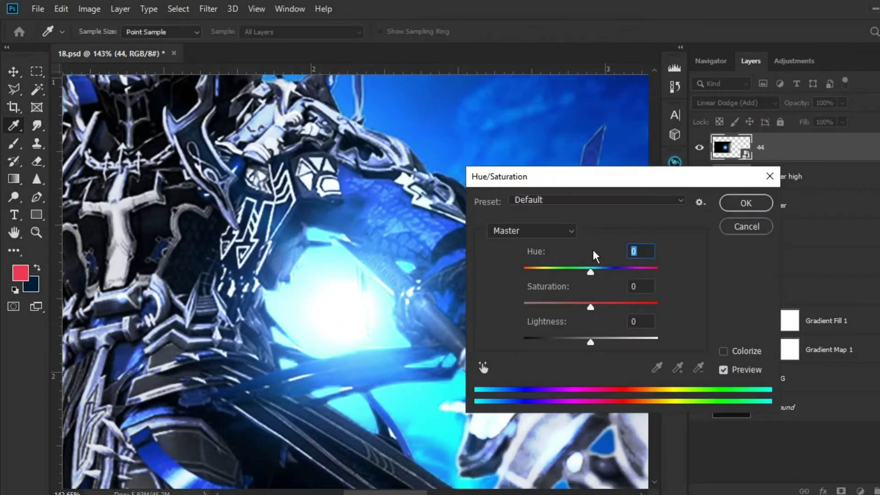
key("Return")
right_click(861, 183)
left_click(774, 142)
- Scale the flare layer to 94.21% and shift it slightly so the light sits beside the character's arm
scroll(415, 284, "down", 9)
key("ctrl+t")
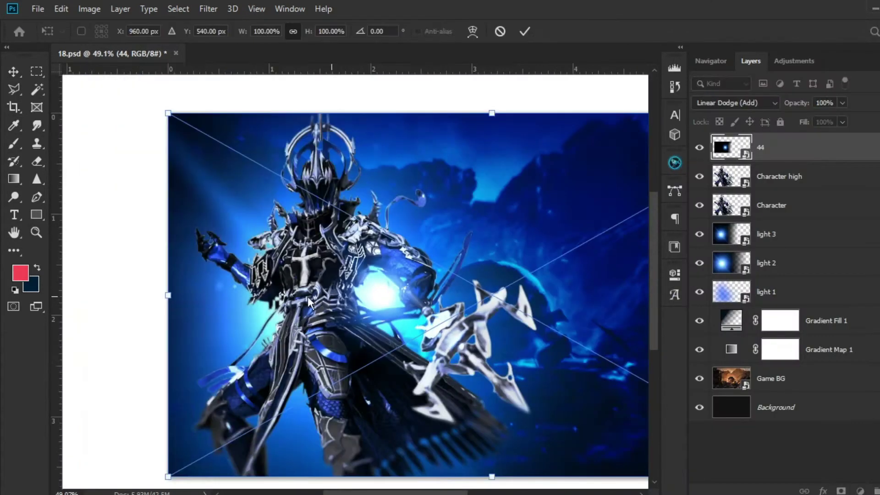
left_click_drag(167, 112, 201, 131)
left_click_drag(458, 303, 445, 303)
key("Return")
scroll(307, 341, "down", 4)
scroll(306, 343, "up", 3)
scroll(354, 338, "down", 4)
- Enlarge the flare layer to 133.42% and reposition its light in the gap between the character's torso and arm
key("ctrl+t")
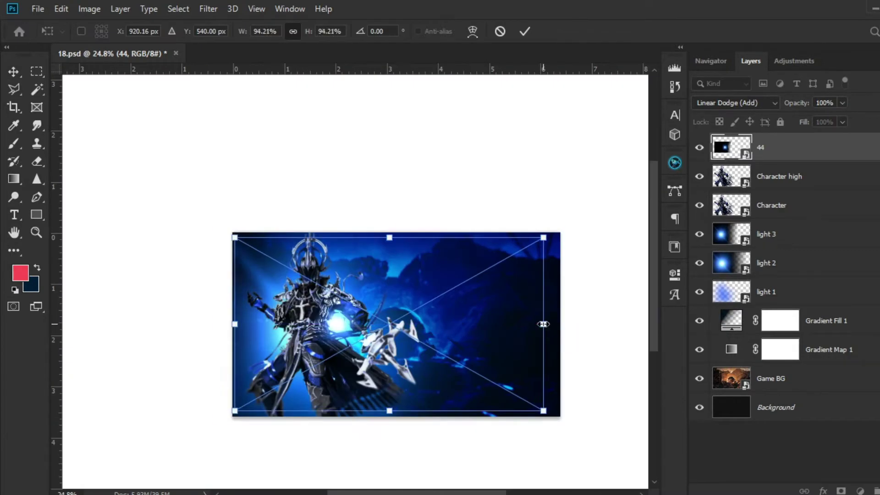
left_click_drag(532, 324, 513, 318)
scroll(513, 318, "down", 2)
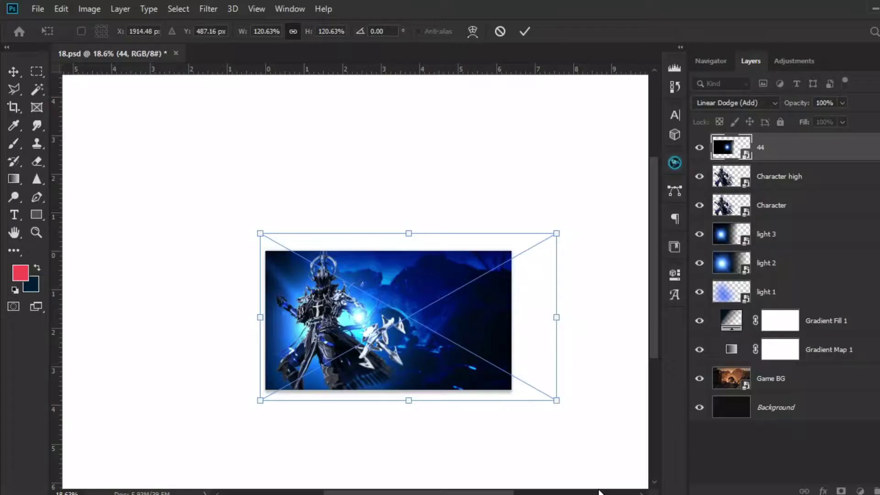
scroll(475, 308, "up", 5)
scroll(602, 309, "down", 3)
left_click_drag(601, 309, 542, 308)
left_click_drag(557, 324, 595, 324)
left_click_drag(528, 323, 521, 327)
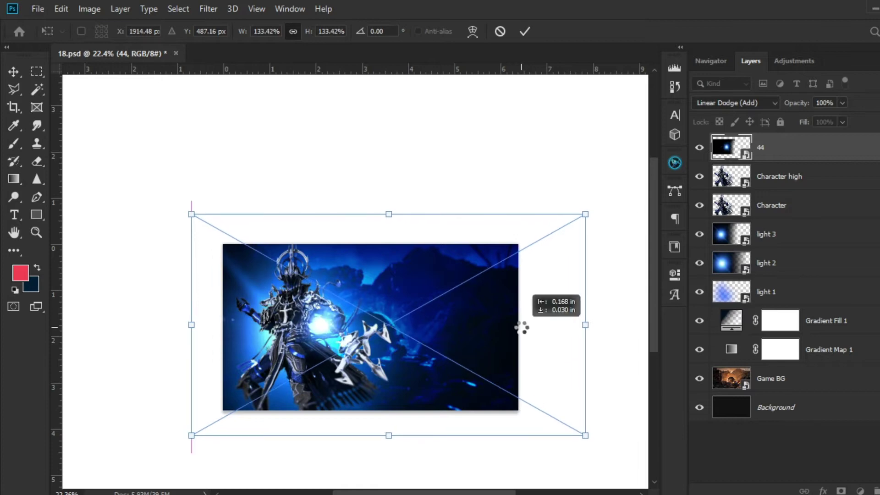
scroll(317, 335, "up", 16)
key("Return")
scroll(312, 367, "down", 5)
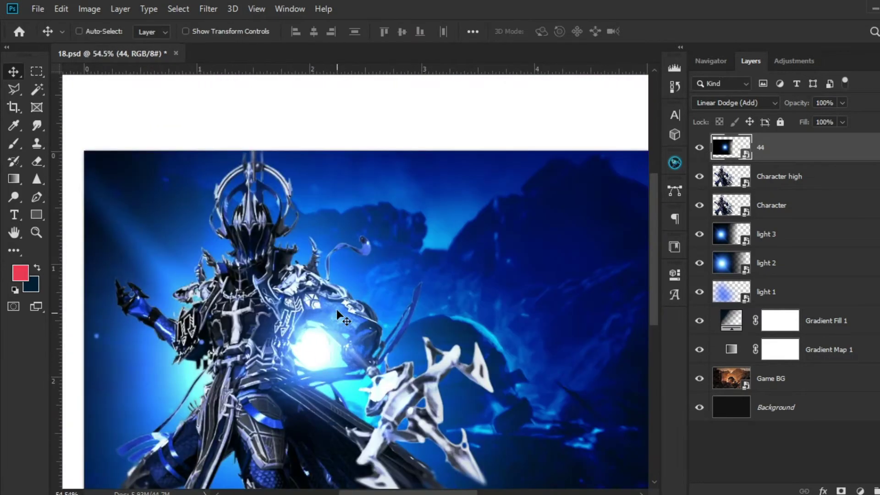
- Try the Lighter Color blend mode on the flare layer against Linear Dodge (Add)
double_click(877, 160)
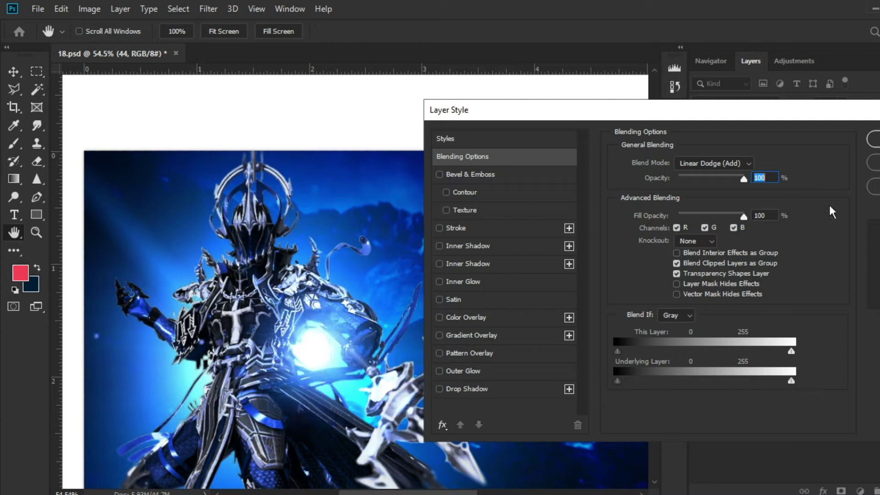
key("Return")
left_click(736, 103)
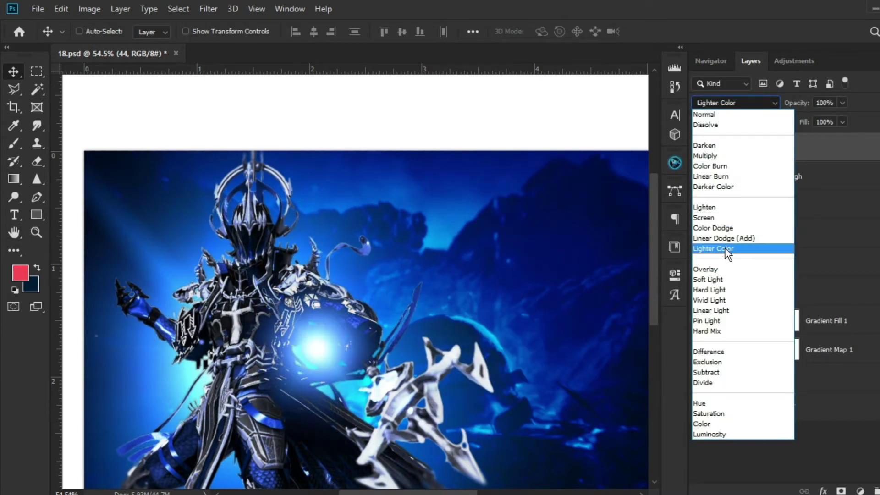
left_click(722, 237)
key("Up")
key("Down")
scroll(250, 351, "up", 2)
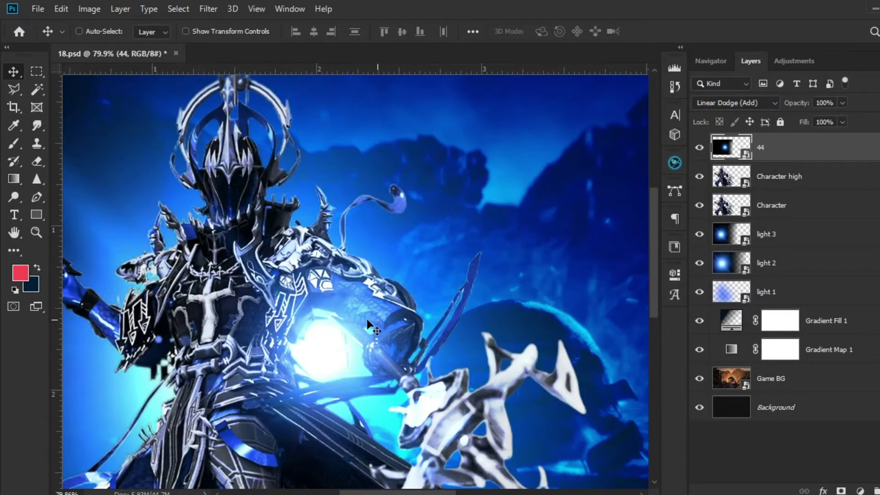
- Resize the flare layer and centre its light in the gap between the character's torso and arm
scroll(365, 324, "down", 5)
key("ctrl+t")
left_click_drag(548, 333, 544, 330)
scroll(384, 324, "up", 2)
left_click_drag(637, 331, 615, 331)
scroll(303, 328, "up", 4)
left_click_drag(395, 334, 306, 337)
key("Return")
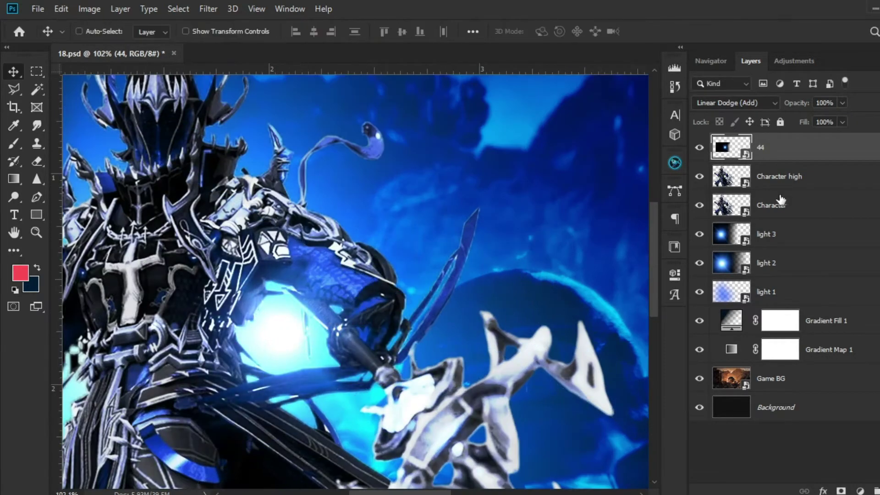
- Create a new layer above light 3 and paint a soft 175 px spot in blue #0078ff at the orb's centre
left_click(779, 234)
key("ctrl+shift+alt+n")
key("b")
left_click(20, 273)
left_click(765, 297)
mouse_move(656, 258)
left_mouse_down()
mouse_move(714, 256)
mouse_move(750, 229)
left_mouse_up()
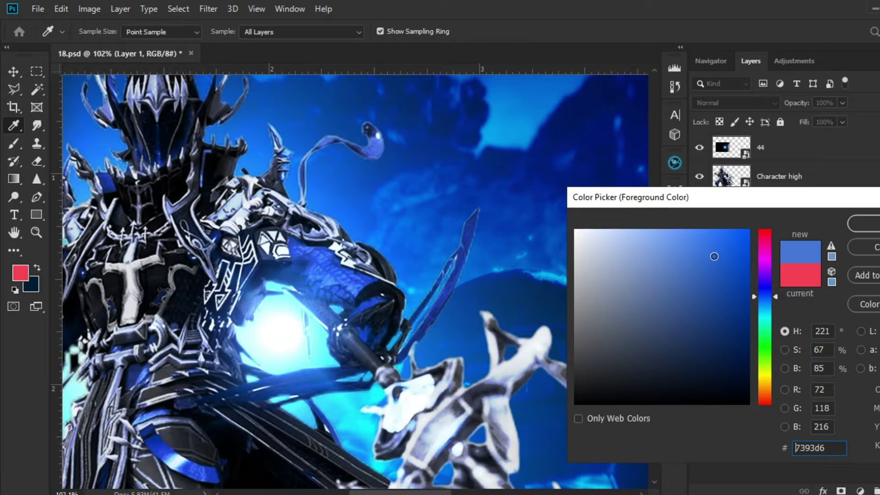
left_click(765, 301)
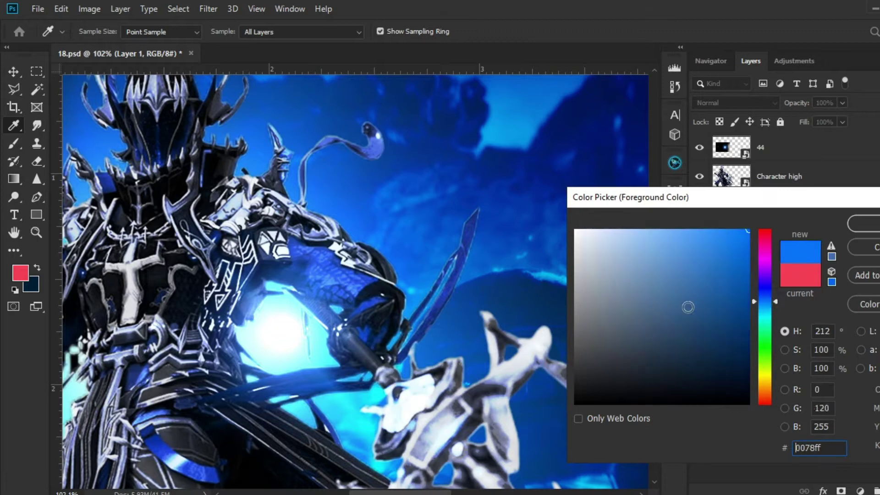
key("Return")
left_click(277, 330)
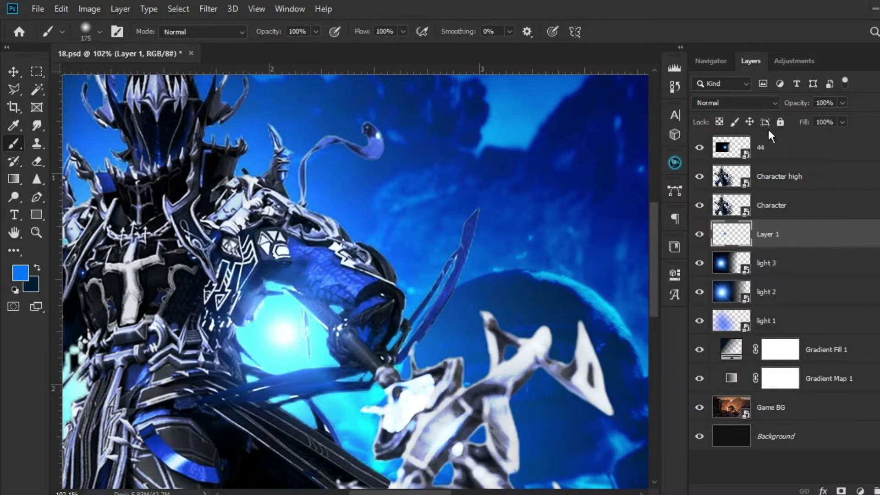
- Move the blue spot layer to the top of the stack and set its blend mode to Color Dodge
left_click(756, 102)
left_click(732, 241)
left_click(756, 102)
left_click(746, 230)
left_click_drag(779, 234, 797, 143)
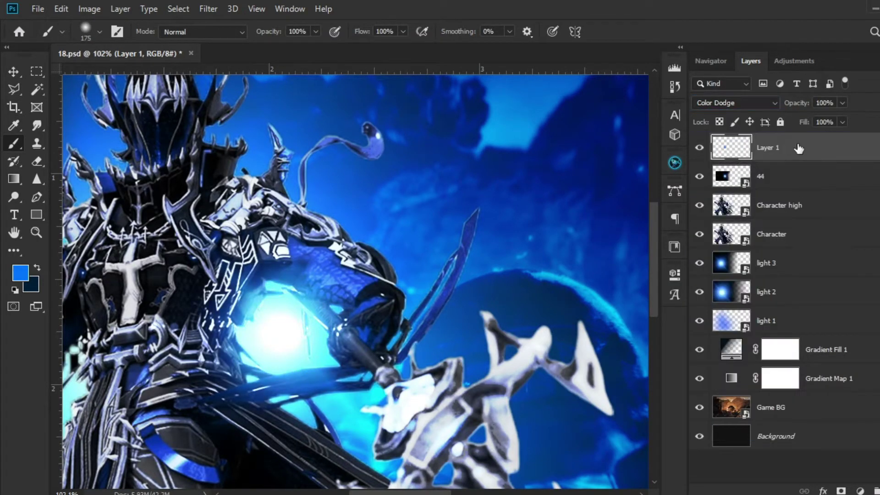
left_click(756, 103)
left_click(744, 239)
left_click(756, 102)
left_click(749, 228)
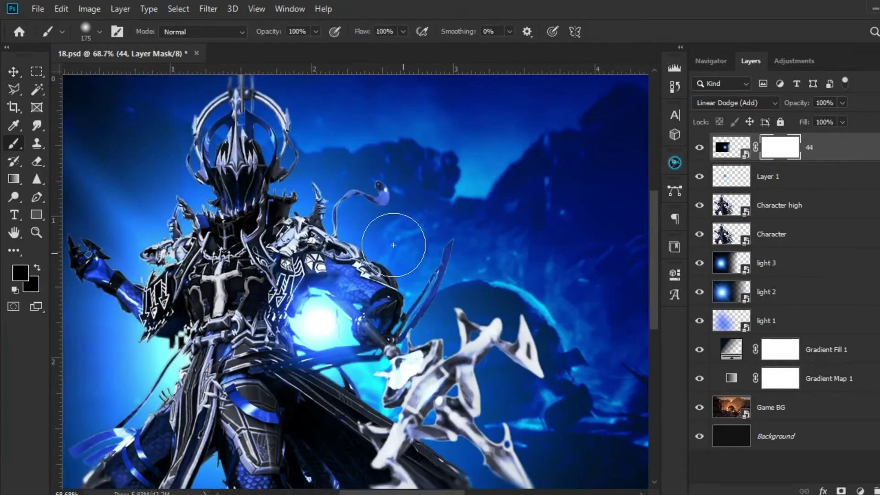
- Draw a reversed radial gradient on the flare layer's mask from the orb's centre outward to the weapon
key("g")
left_click(105, 31)
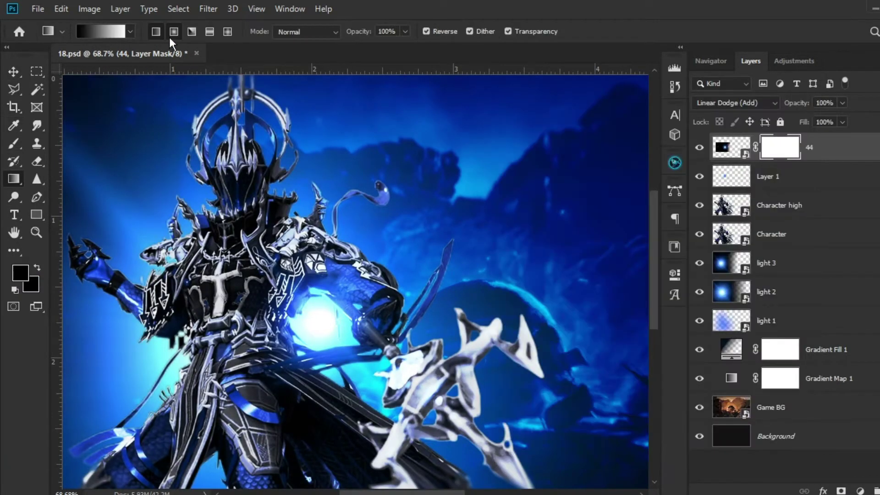
left_click_drag(343, 334, 328, 335)
key("ctrl+z")
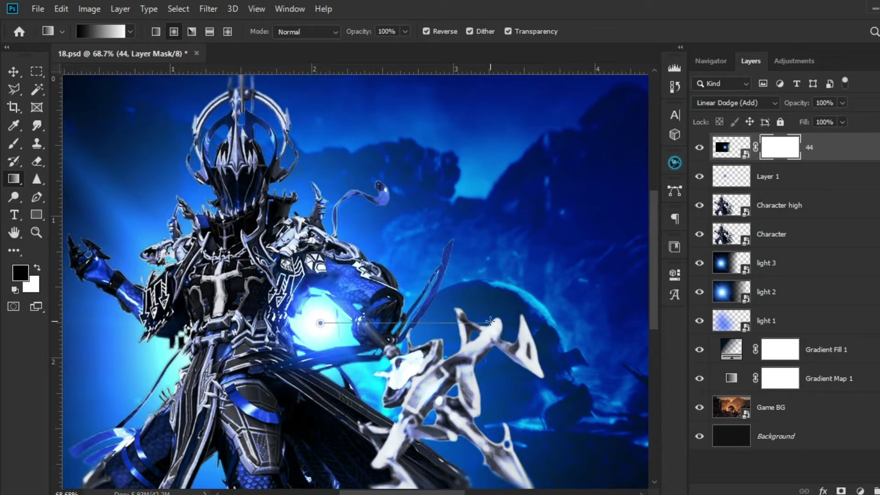
left_click_drag(490, 322, 491, 322)
scroll(321, 350, "up", 3)
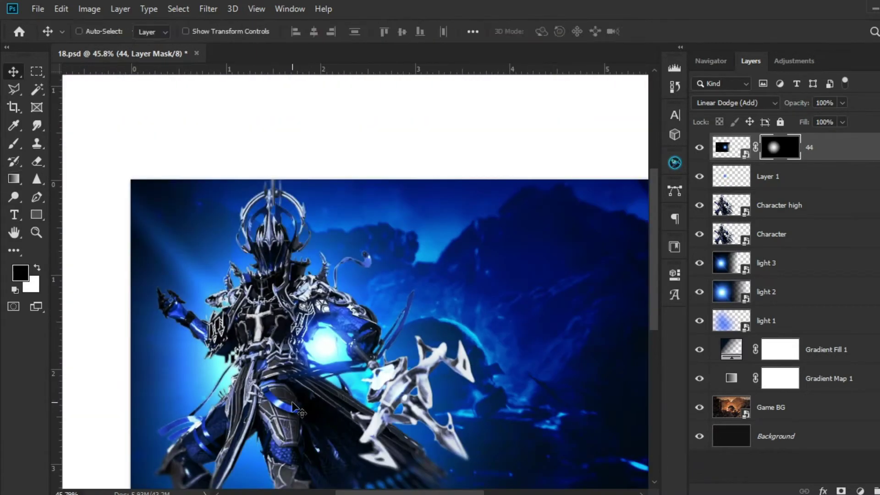
- Lighten the dark surroundings of the flare layer's mask using white and a 717 px brush
key("b")
left_click_drag(294, 404, 305, 364)
key("x")
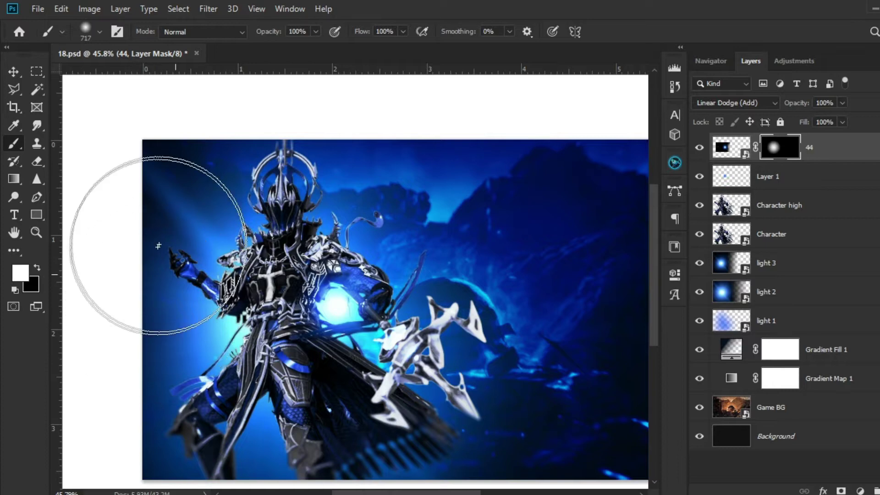
key("ctrl+minus")
key("ctrl+i")
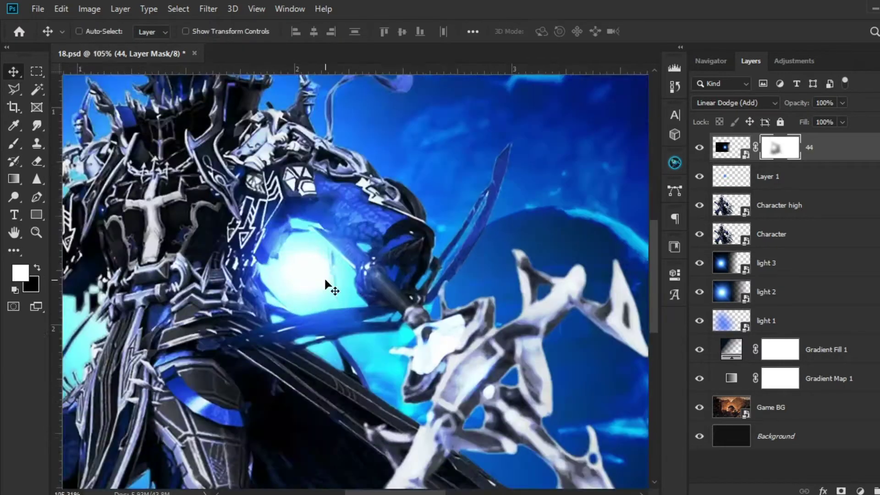
- Compare the orb glow with the flare layer and the blue spot layer hidden and shown
scroll(394, 131, "up", 3)
left_click(699, 148)
left_click(700, 147)
left_click(698, 177)
left_click(698, 177)
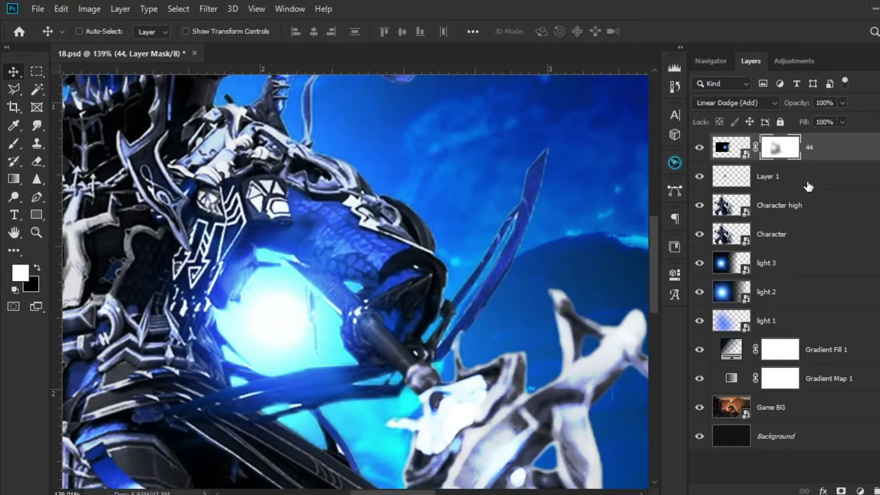
- Duplicate the Character layer and place the copy directly above Character high
left_click(824, 211)
left_click(819, 233)
key("ctrl+j")
left_click_drag(844, 237, 845, 195)
right_click(846, 198)
right_click(862, 197)
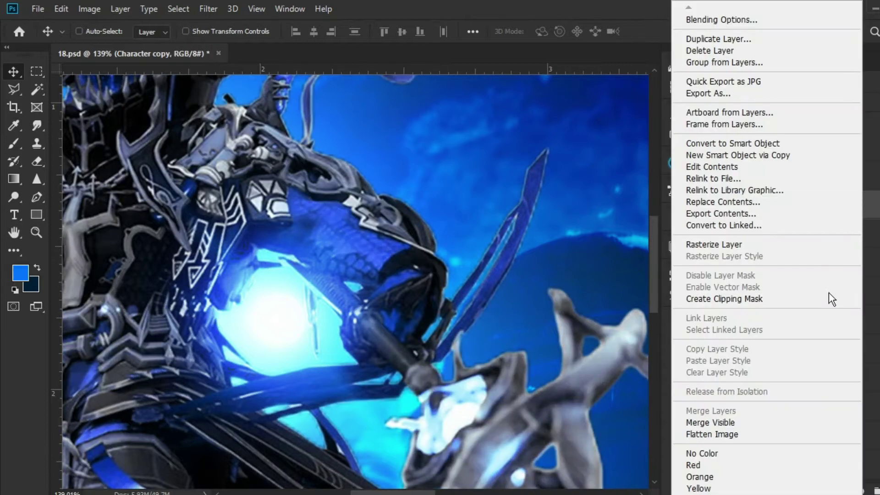
key("Escape")
- Set the Character copy layer's Fill to 0%
left_click(873, 205)
right_click(769, 254)
left_click(822, 304)
left_click(805, 122)
type("0")
- Add a white Color Dodge Inner Shadow to the Character copy with 100% opacity, 9 px distance and 0 px size
right_click(819, 206)
left_click(676, 20)
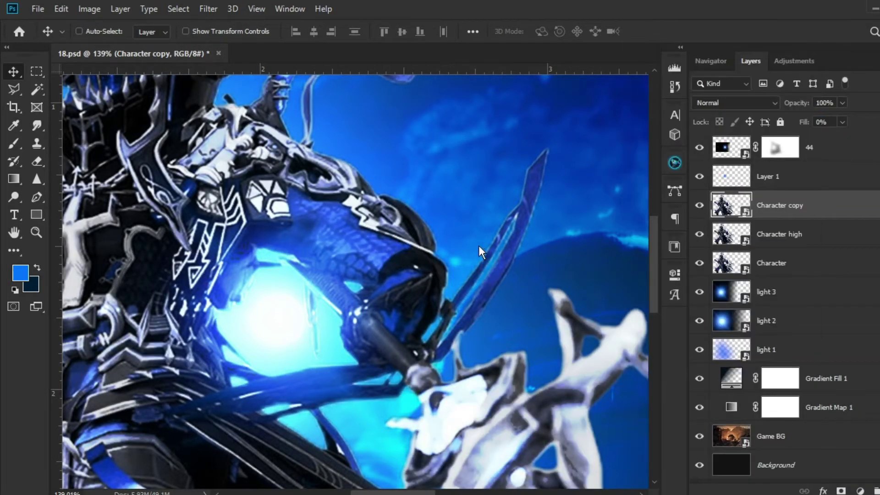
left_click(448, 251)
left_click_drag(682, 184, 702, 184)
mouse_move(644, 255)
left_mouse_down()
mouse_move(657, 255)
mouse_move(636, 255)
left_mouse_up()
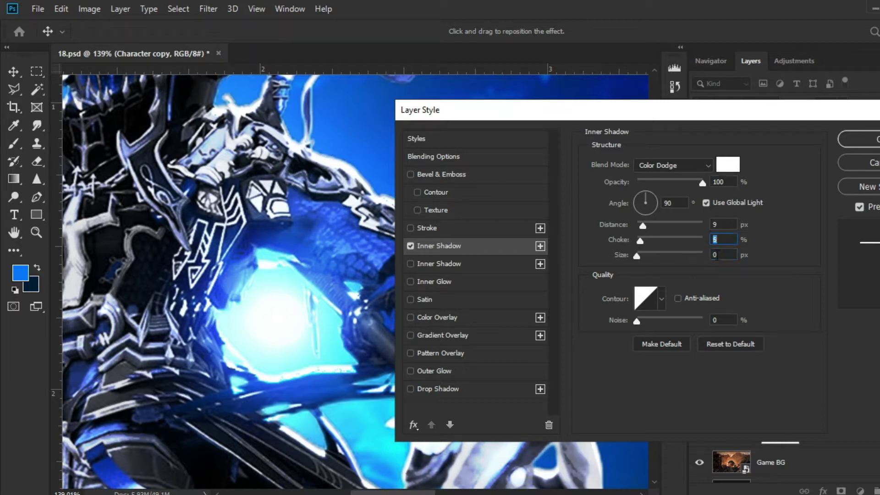
- Set the Inner Shadow's distance to 3 px, choke to 10% and size to 10 px
left_click_drag(718, 255, 683, 257)
key("Up")
key("Up")
key("Up")
key("Up")
key("Up")
left_click_drag(719, 225, 644, 255)
key("Down")
key("Down")
key("Down")
key("Down")
key("Down")
key("Down")
left_click(639, 226)
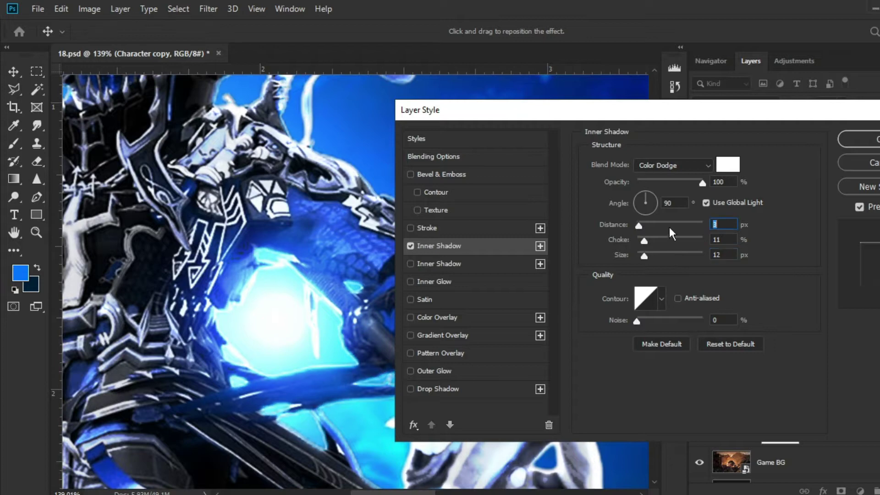
key("Tab")
key("Down")
key("Tab")
key("Down")
key("Down")
- Compare blend modes such as Linear Dodge (Add) and Lighten for the Inner Shadow and apply the layer style
left_click(676, 166)
left_click(684, 293)
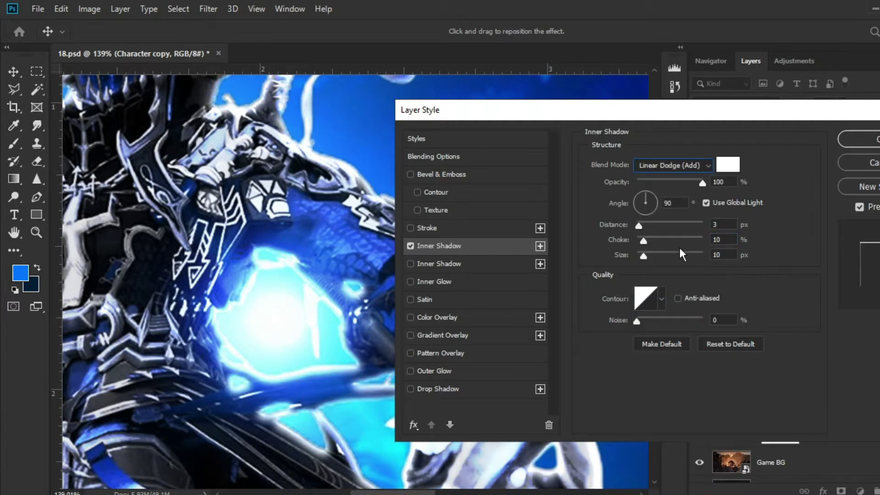
left_click(676, 165)
left_click(692, 278)
key("Up")
key("Up")
key("Up")
key("Up")
key("Up")
key("Down")
key("Down")
key("Down")
key("Down")
key("Down")
key("Down")
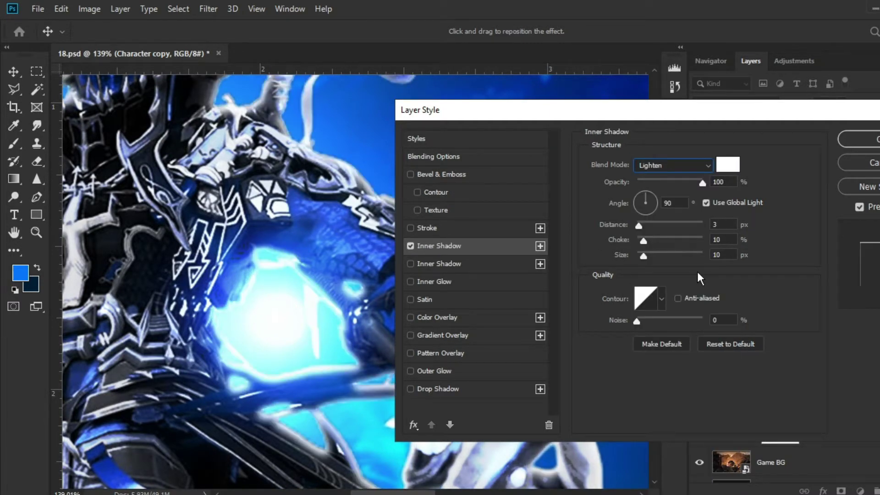
key("Down")
key("Down")
key("Down")
key("Down")
key("Up")
key("Up")
key("Return")
scroll(660, 283, "down", 5)
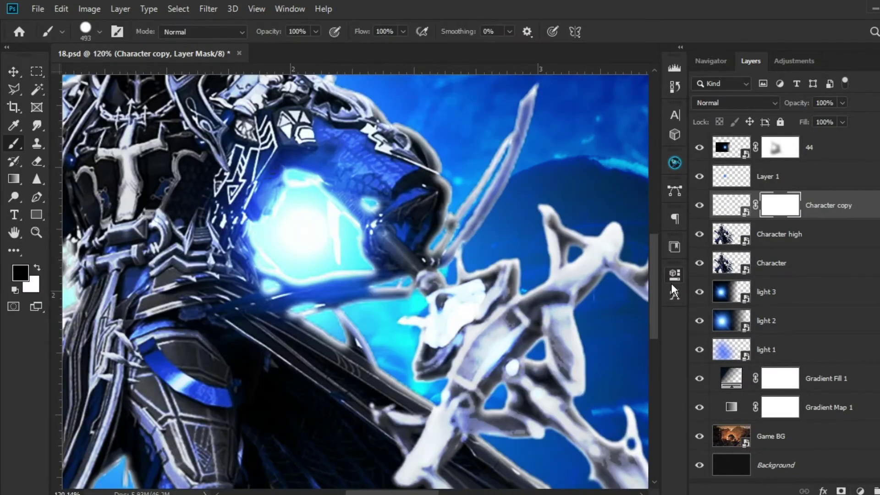
- Invert the Character copy mask to black and paint white on it to reveal the rim light around the glowing orb
key("ctrl+i")
key("x")
left_click(301, 223)
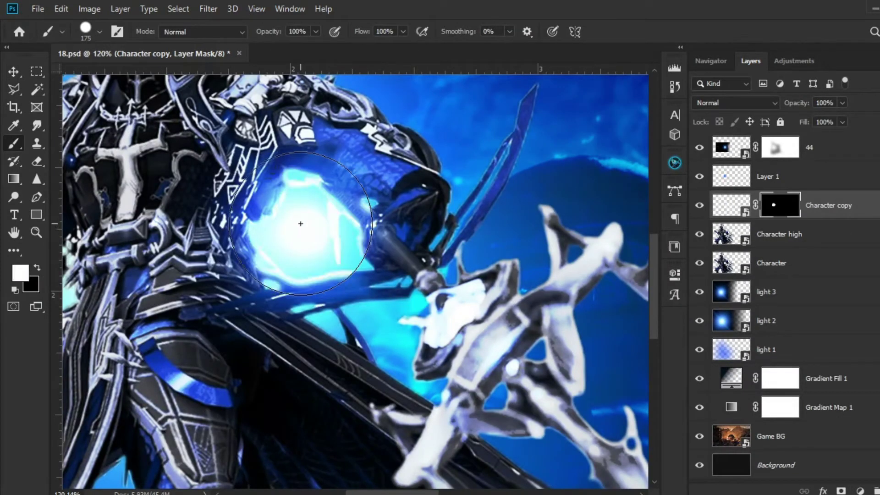
scroll(335, 202, "up", 5)
left_click_drag(355, 271, 412, 237)
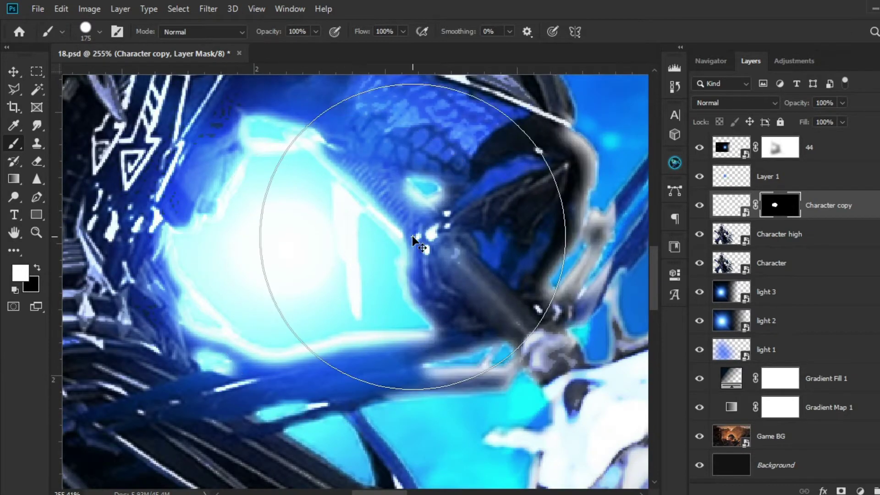
- Undo the last mask stroke and repaint the rim light around the orb with a soft 175 px brush
key("ctrl+z")
right_click(412, 236)
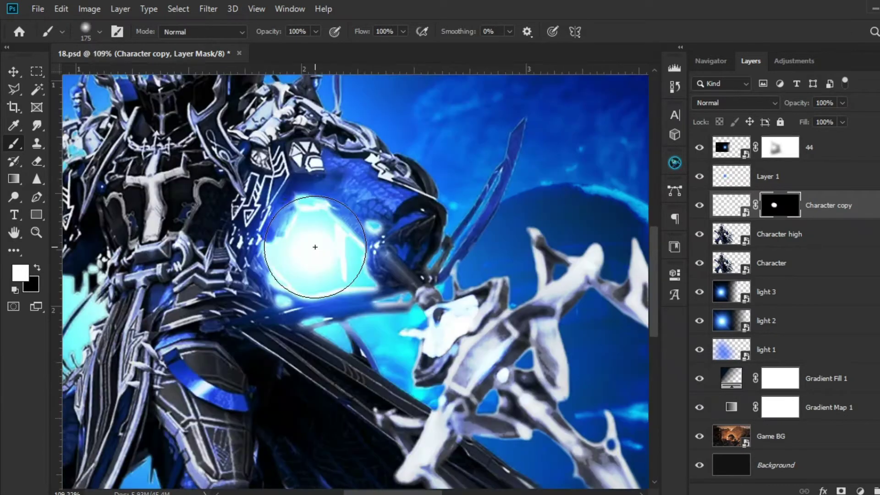
left_click(315, 247)
scroll(381, 268, "down", 7)
scroll(241, 280, "up", 5)
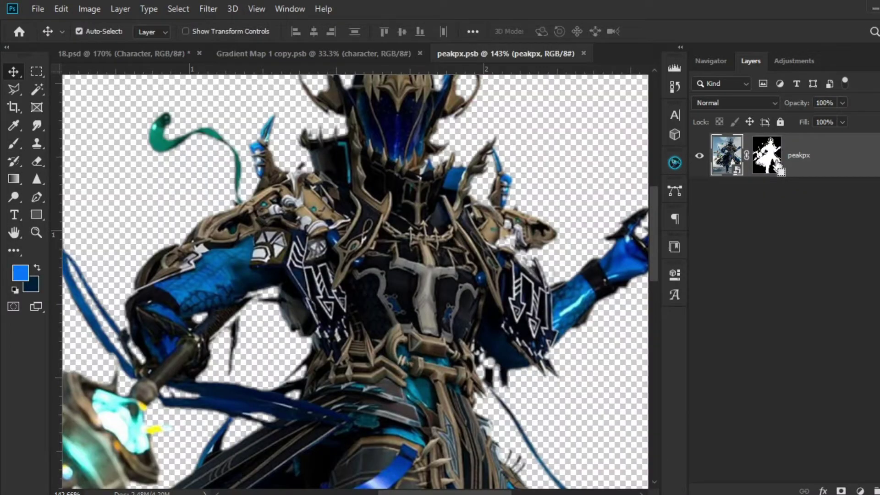
- Contract the selection loaded from the character's mask in peakpx.psb
left_click(178, 9)
mouse_move(197, 202)
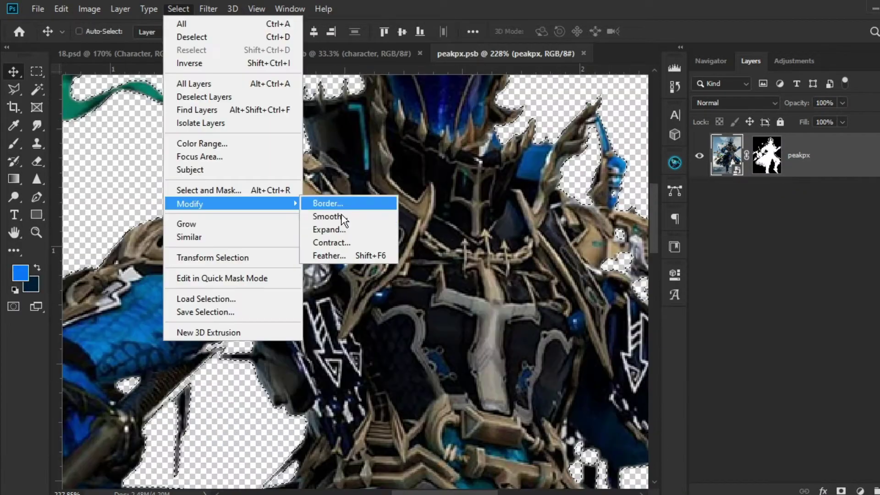
left_click(350, 240)
key("Return")
- Invert the selection and brush over the peakpx layer mask to trim the fringe around the character's edges
scroll(559, 192, "down", 9)
key("b")
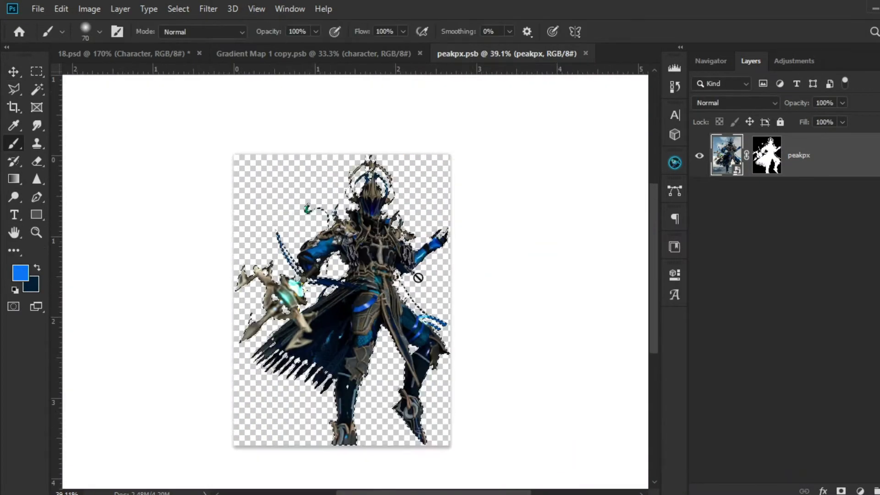
left_click(766, 155)
key("ctrl+shift+i")
key("x")
mouse_move(321, 283)
left_mouse_down()
mouse_move(361, 292)
mouse_move(261, 284)
left_mouse_up()
left_click(344, 291)
- Save and close peakpx.psb, then close Gradient Map 1 copy.psb with its changes saved
key("ctrl+s")
key("ctrl+d")
left_click(613, 53)
key("ctrl+w")
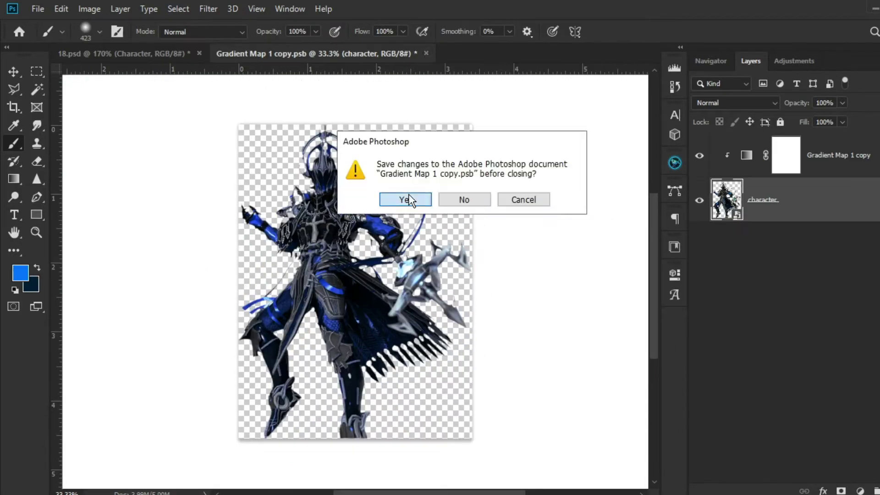
key("Return")
scroll(442, 213, "down", 5)
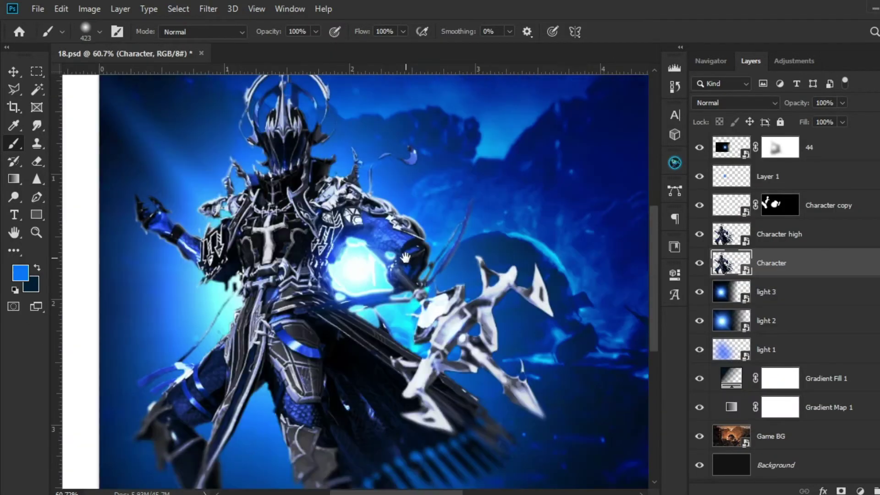
- Paint white on the Character copy mask with a 9 px brush to reveal rim light on the coat edge below the waist
scroll(252, 270, "up", 6)
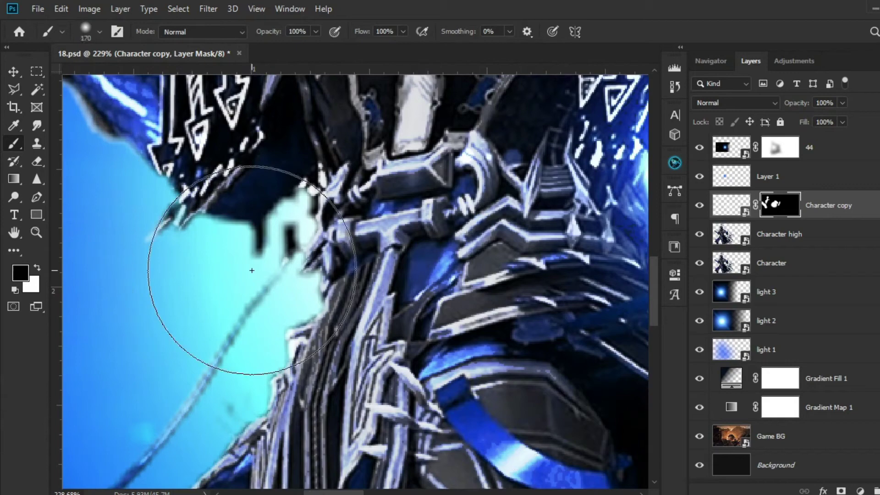
key("bracketleft")
key("bracketleft")
key("bracketleft")
key("bracketleft")
key("x")
left_click_drag(304, 298, 243, 308)
scroll(306, 296, "up", 5)
left_click_drag(285, 388, 362, 89)
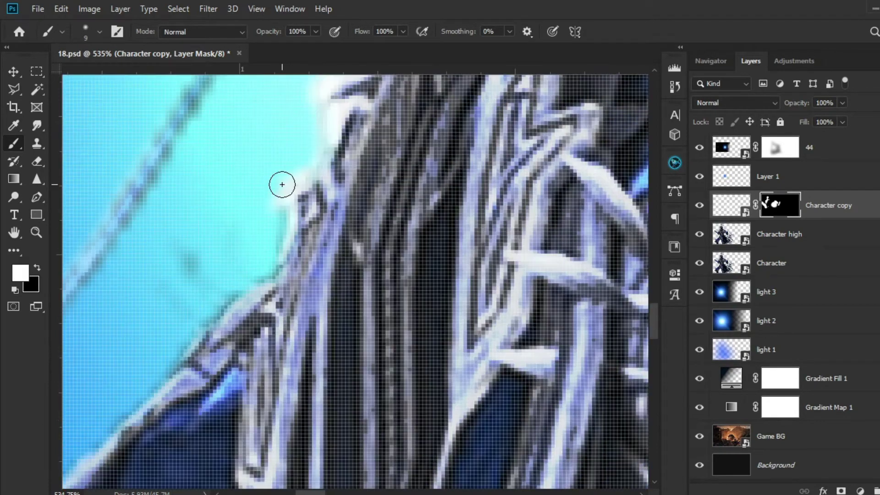
- Extend the rim light down the coat edge toward the thigh, trying an 8 px brush and undoing the untidy strokes
left_click_drag(285, 209, 210, 308)
key("ctrl+z")
left_click_drag(275, 214, 259, 272)
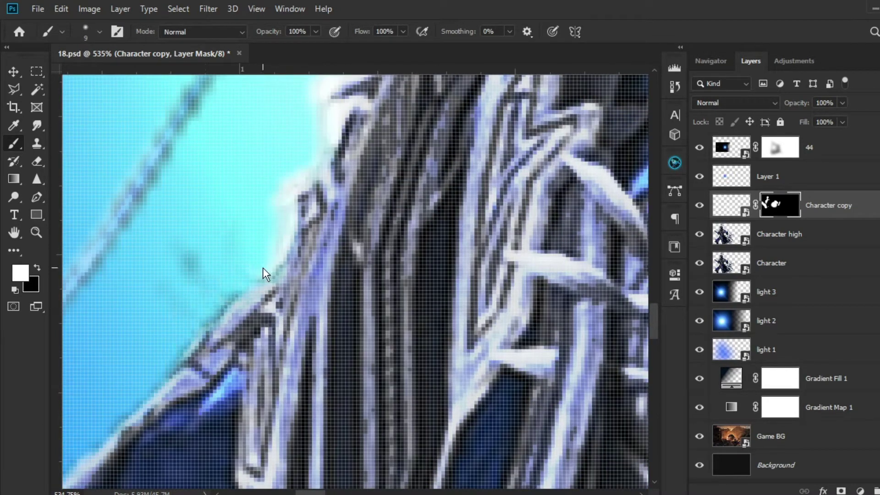
key("bracketleft")
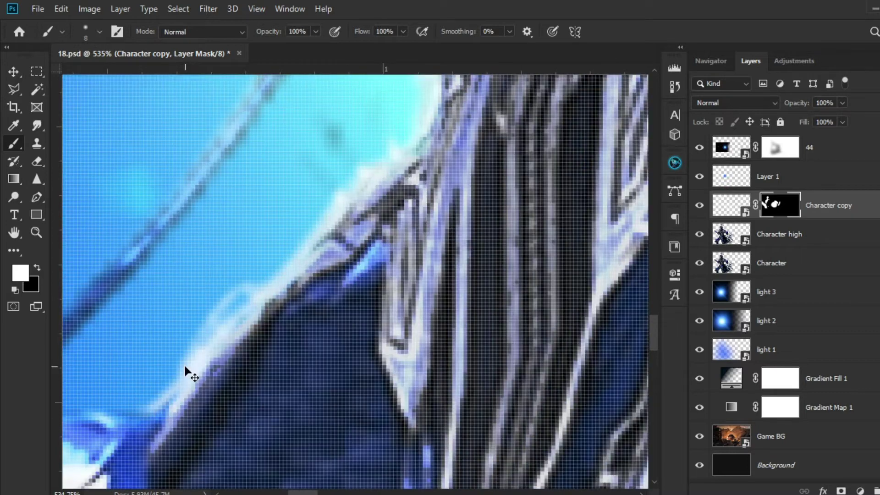
key("ctrl+z")
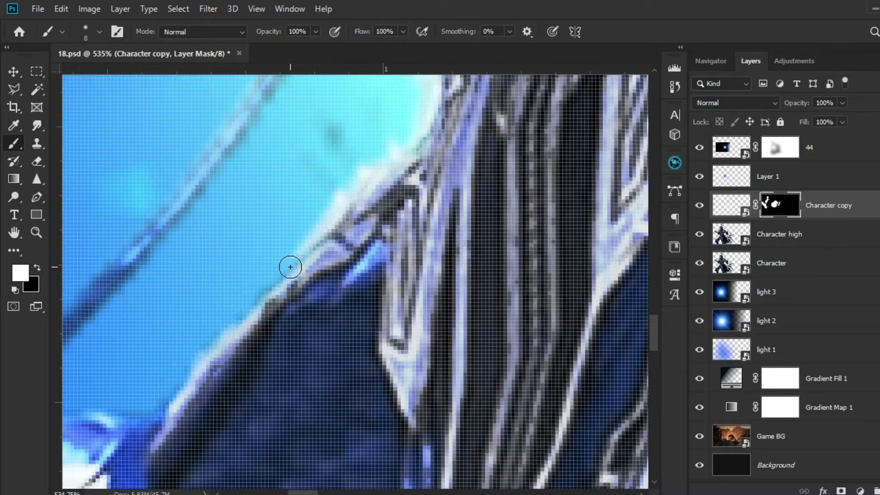
- Reduce the brush to 6 px and repaint the rim light along the outer thigh edge on the Character copy mask
key("bracketleft")
key("bracketleft")
left_click_drag(301, 261, 160, 431)
left_click_drag(312, 266, 349, 215)
scroll(422, 122, "down", 6)
scroll(215, 263, "up", 6)
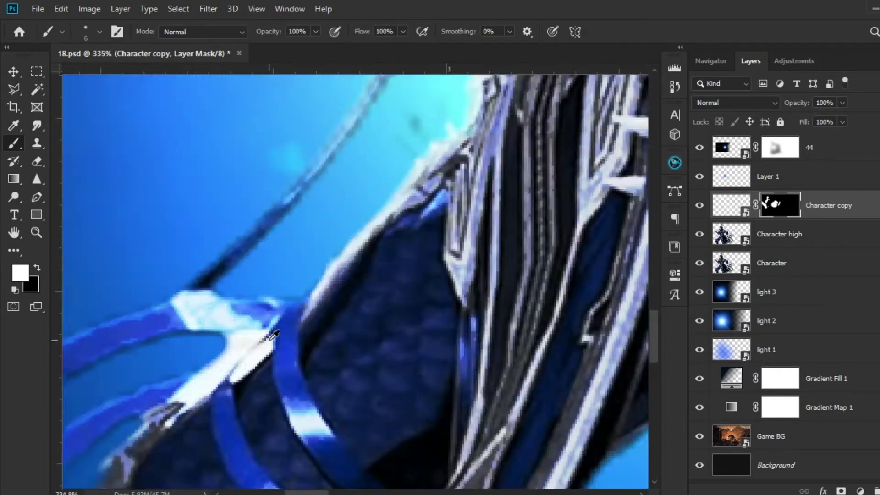
- Reveal thin rim light along the hanging cord beside the thigh on the Character copy mask
mouse_move(215, 263)
left_mouse_down()
mouse_move(342, 268)
mouse_move(312, 156)
left_mouse_up()
left_click_drag(303, 192, 206, 321)
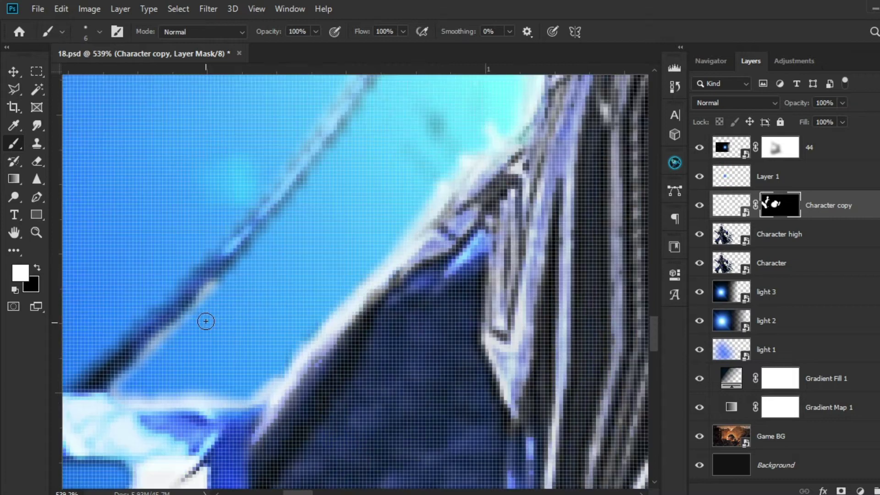
left_click_drag(367, 92, 228, 289)
scroll(228, 289, "down", 6)
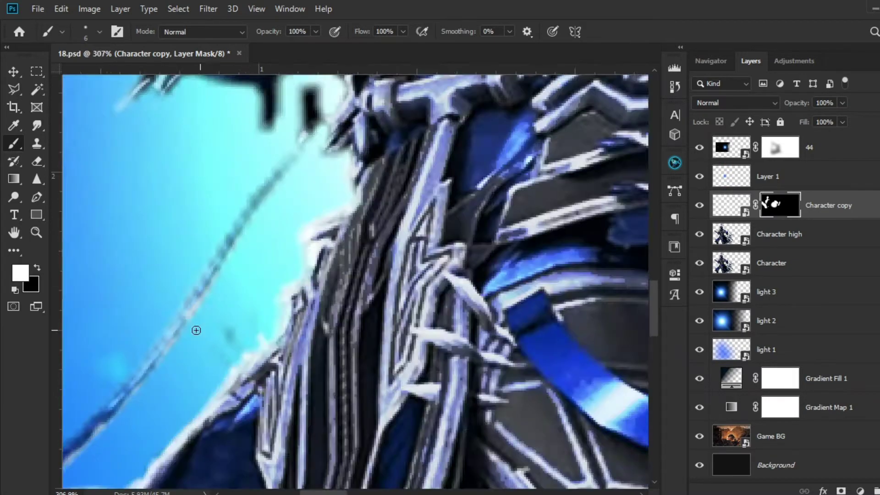
scroll(180, 297, "up", 6)
scroll(182, 296, "down", 1)
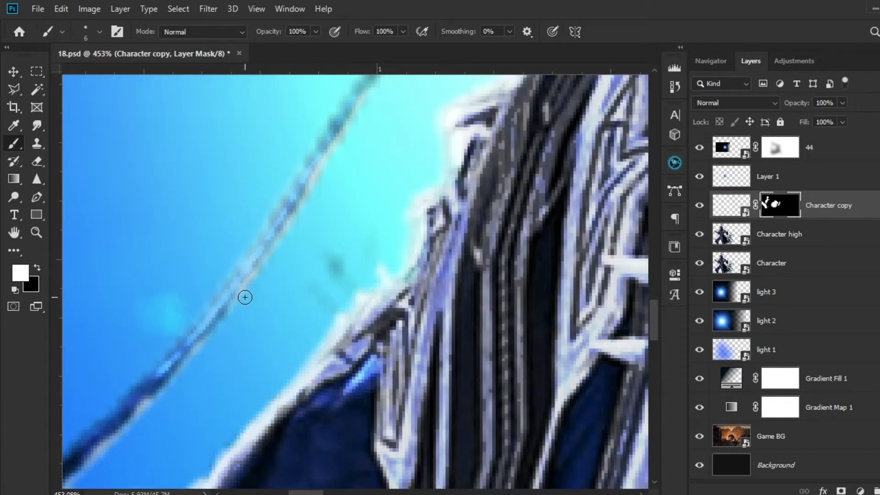
left_click_drag(244, 297, 397, 158)
scroll(273, 310, "down", 3)
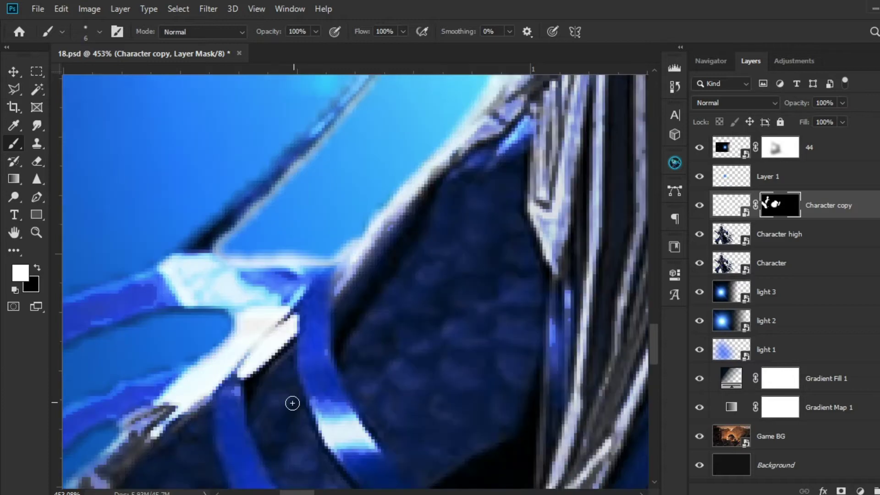
- Paint rim light along the upper edges of the blue ribbons at the hip with the 6 px brush
scroll(290, 404, "left", 2)
scroll(222, 414, "down", 4)
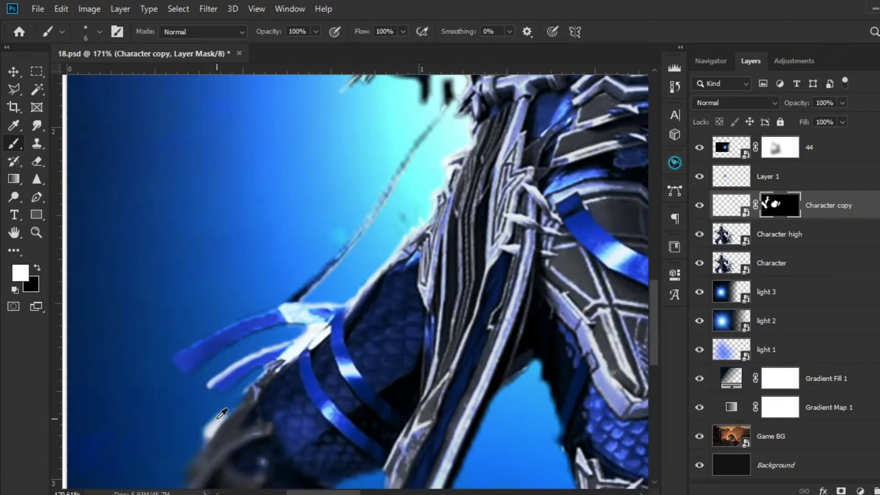
scroll(222, 414, "up", 3)
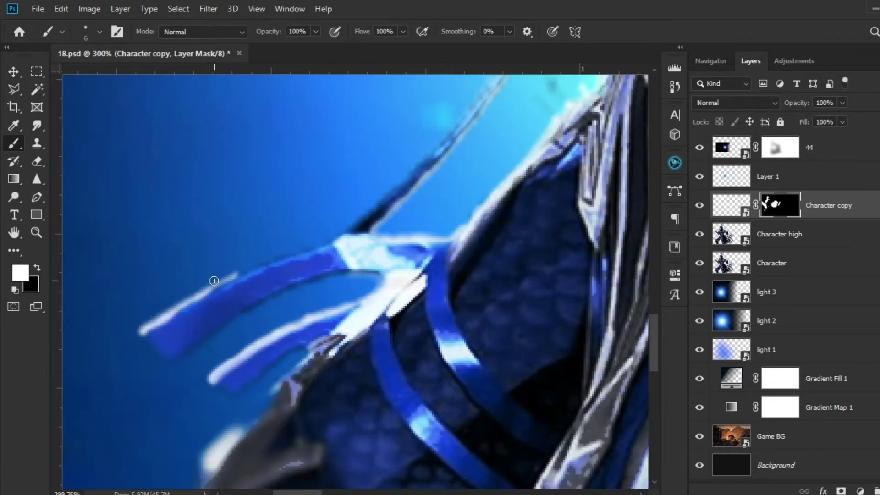
scroll(271, 285, "up", 2)
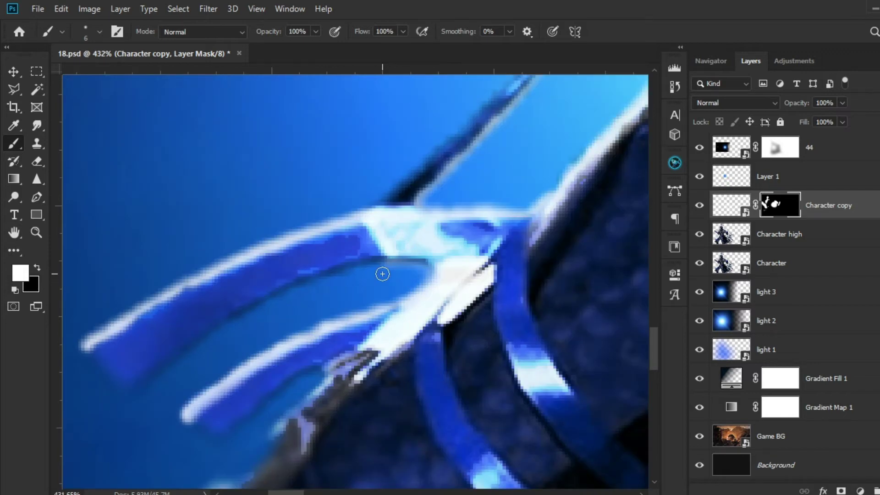
- Paint rim light along the inner edges of the gap between the character's legs on the Character copy mask
scroll(383, 274, "down", 7)
scroll(379, 443, "up", 5)
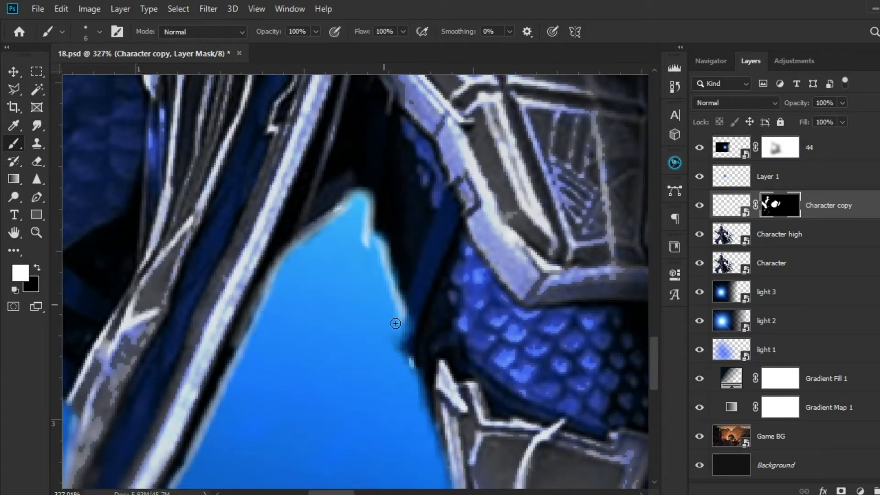
scroll(326, 359, "down", 2)
scroll(302, 288, "up", 3)
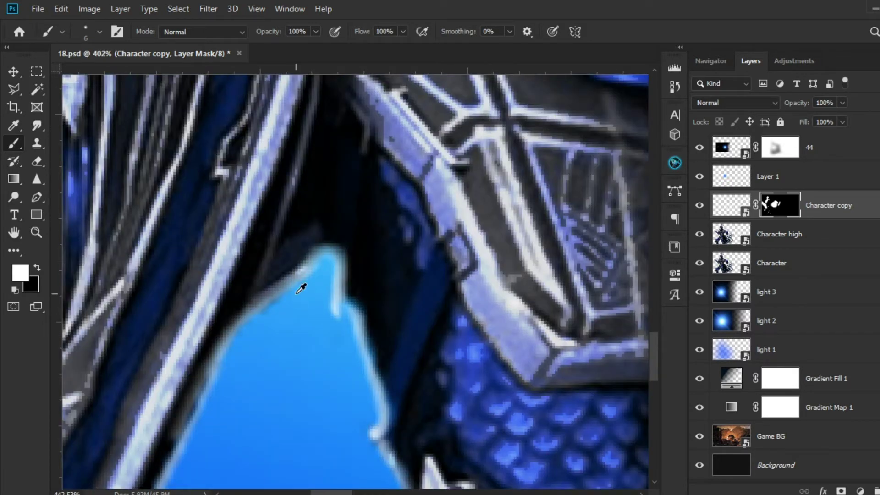
scroll(302, 288, "down", 3)
- Paint rim light along the sash openings and cape edge below the orb on the Character copy mask
scroll(359, 359, "up", 3)
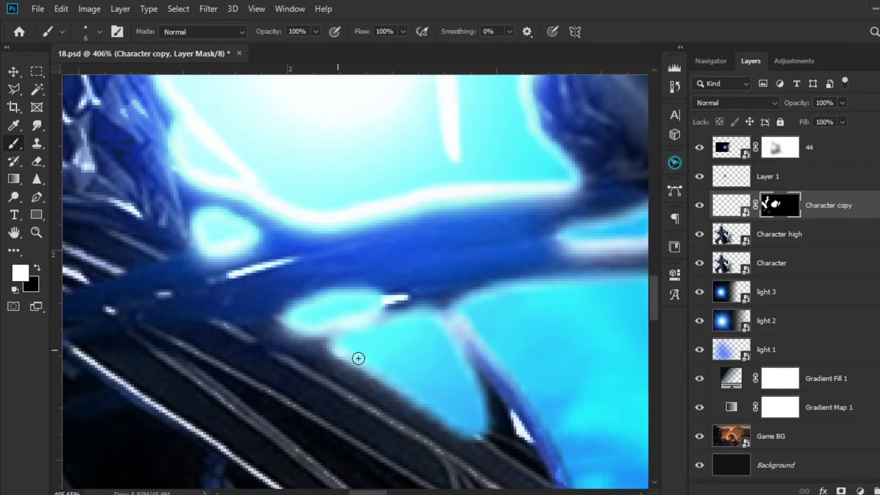
scroll(359, 359, "down", 2)
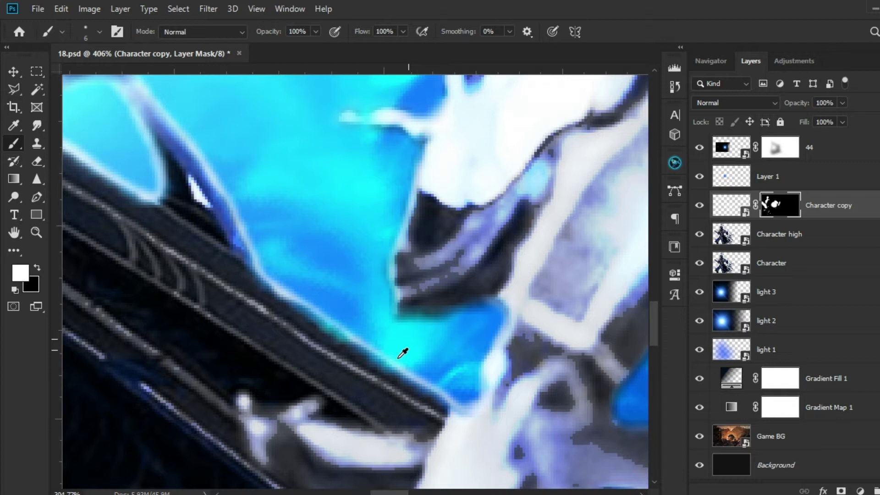
left_click(21, 273)
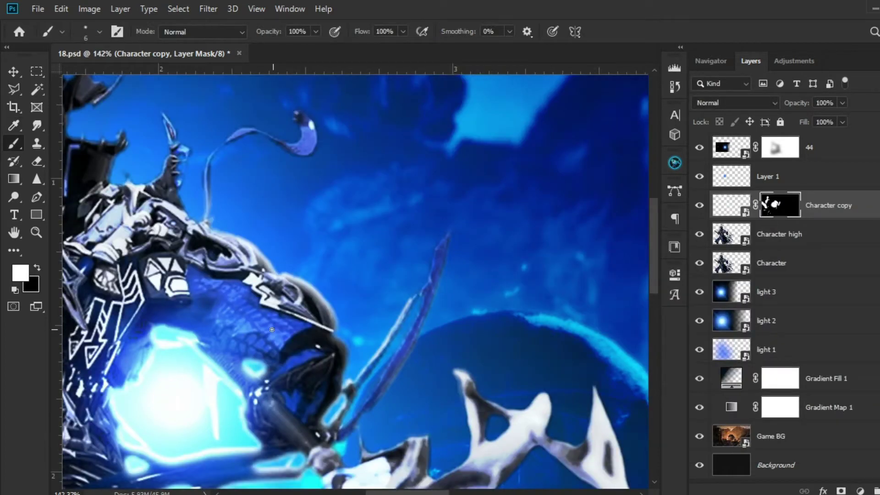
scroll(367, 312, "up", 4)
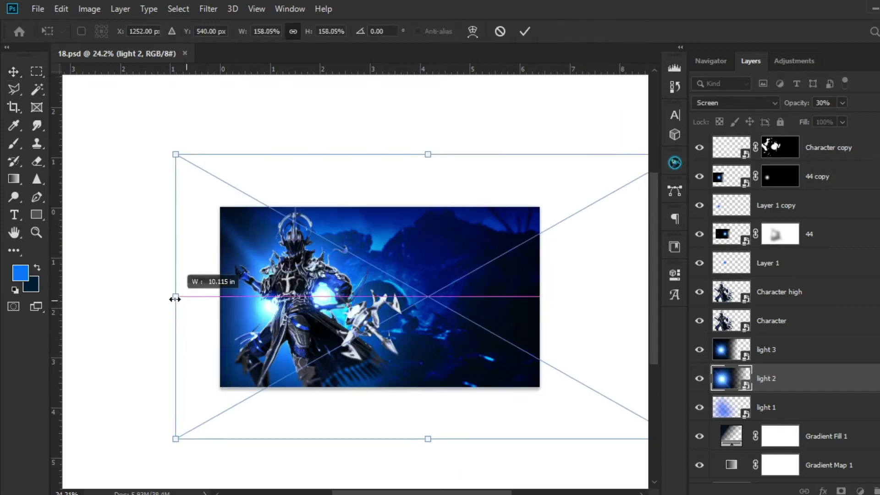
- Enlarge the light 2 glow and set the light 1 layer's opacity to 50%
left_click_drag(175, 299, 154, 297)
left_click(782, 407)
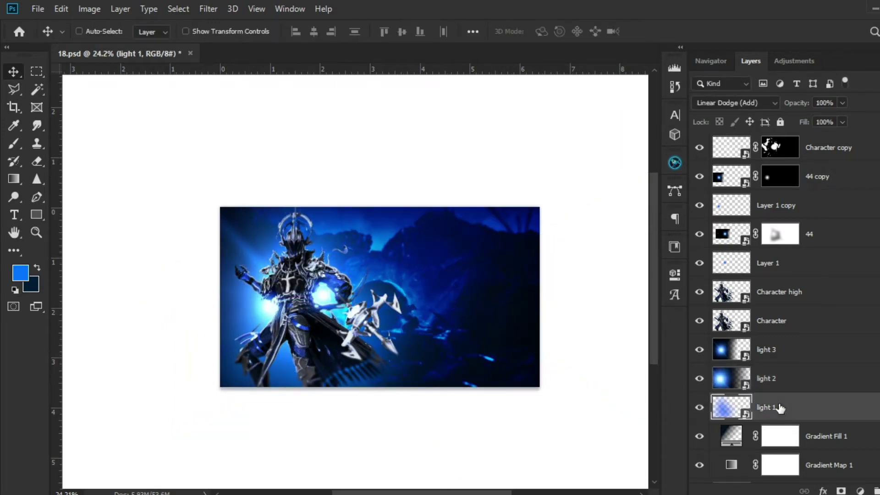
key("ctrl+j")
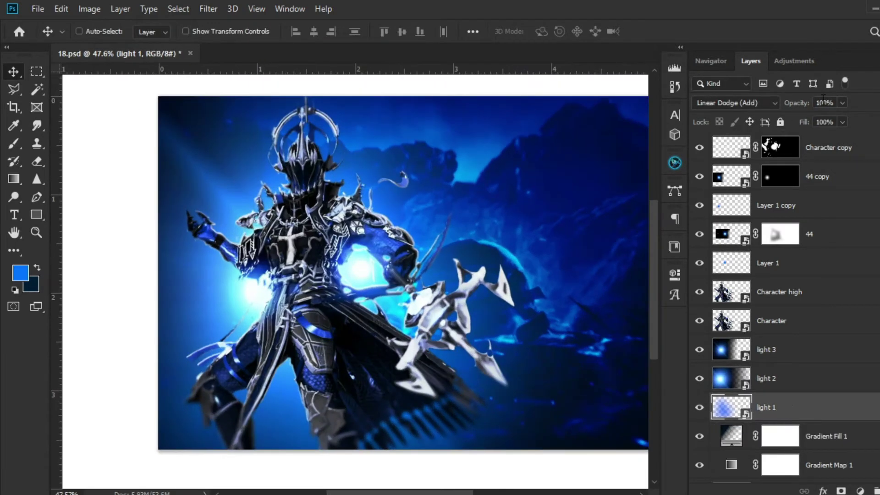
key("Return")
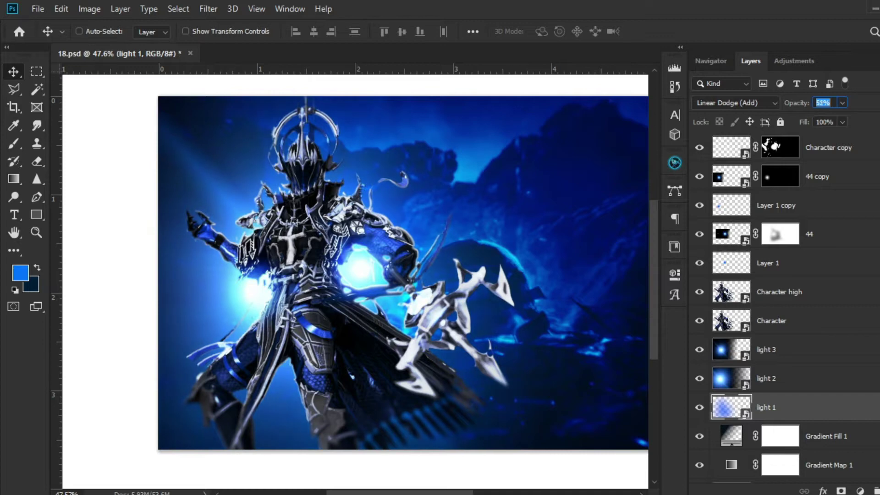
- Save the document and place the 22 light image above the light 1 layer, positioned behind the character's legs
key("ctrl+s")
scroll(441, 303, "down", 1)
left_click_drag(440, 298, 360, 306)
scroll(338, 371, "down", 2)
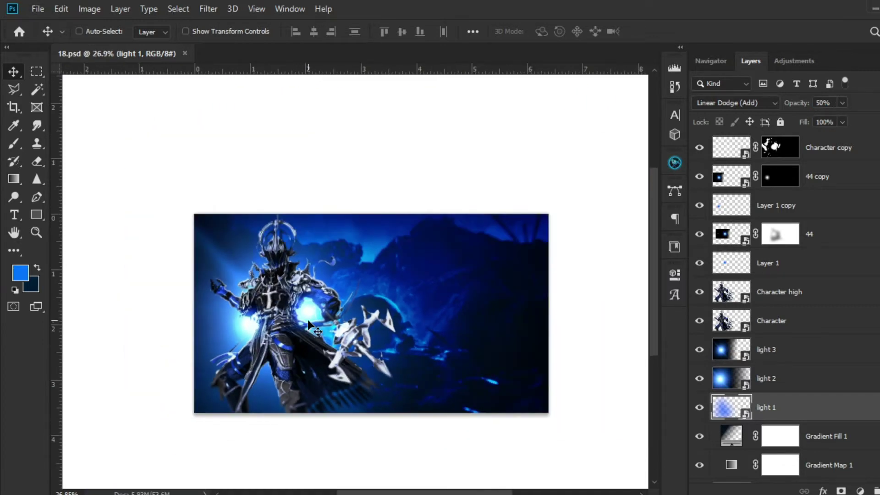
left_click_drag(322, 333, 324, 306)
left_click(548, 494)
scroll(515, 451, "up", 1)
left_click_drag(377, 275, 272, 343)
left_click_drag(417, 300, 325, 354)
key("Return")
scroll(287, 355, "up", 3)
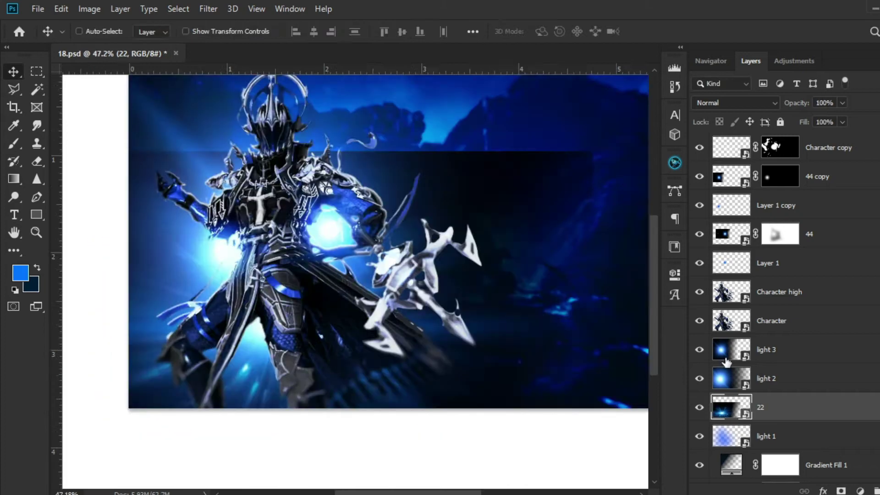
- Colorize the 22 layer with Hue/Saturation at hue 212 and saturation +50
key("ctrl+u")
left_click(741, 354)
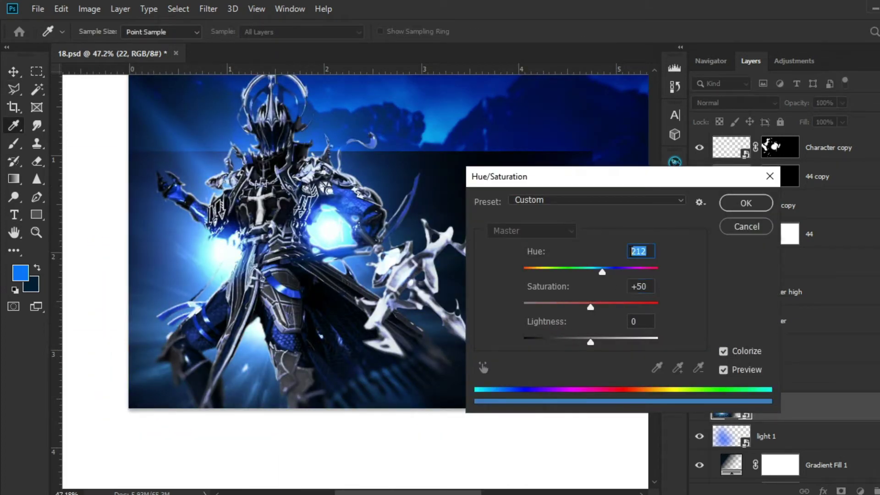
key("Return")
- Set the 22 layer's blend mode to Linear Dodge (Add)
left_click(730, 104)
left_click(752, 234)
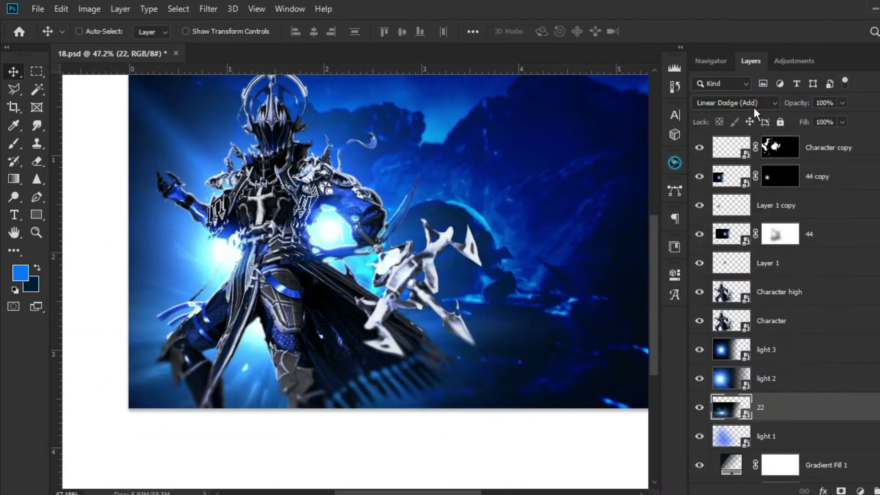
left_click(754, 107)
left_click(736, 240)
- Scale down the 22 light layer and position it behind the character's legs
scroll(454, 348, "down", 5)
key("ctrl+t")
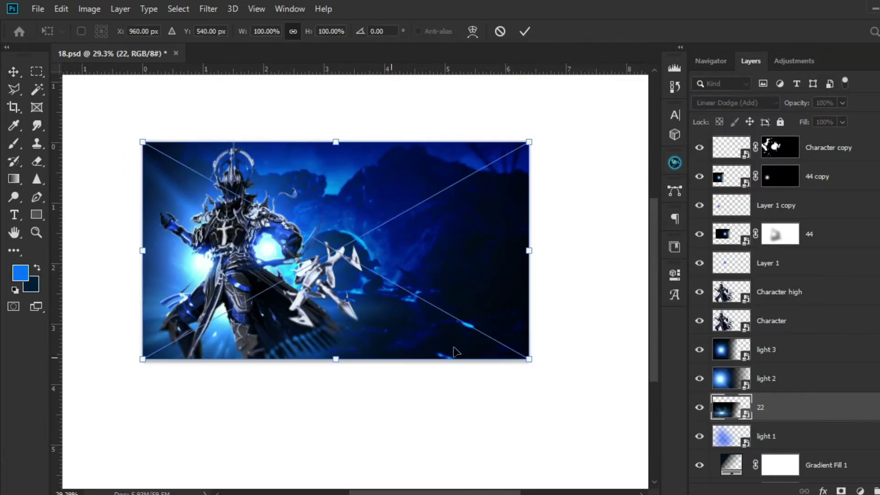
left_click_drag(529, 142, 433, 195)
left_click_drag(366, 288, 382, 272)
left_click_drag(460, 277, 197, 250)
left_click_drag(410, 275, 257, 341)
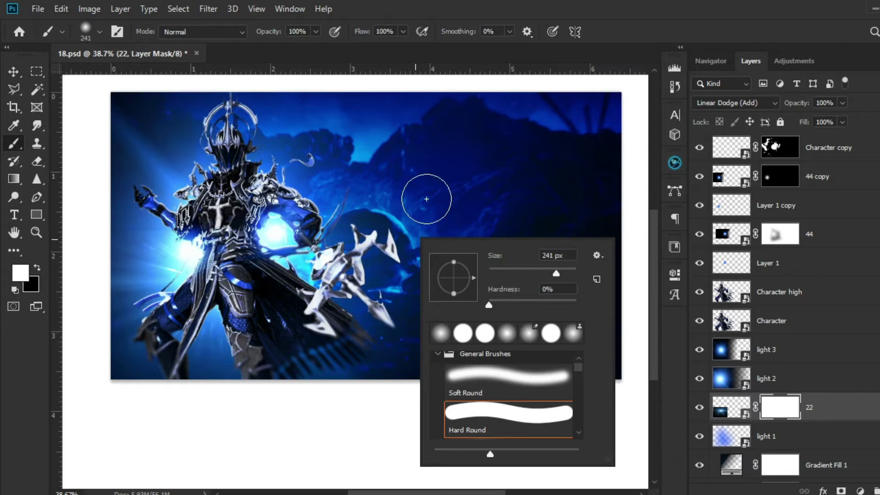
- Paint the 22 layer's mask with a soft 600 px black brush to hide the glow's hard edges, and save the document
key("Escape")
key("bracketright")
key("bracketright")
key("bracketright")
key("bracketright")
key("bracketright")
key("bracketright")
key("bracketright")
key("bracketright")
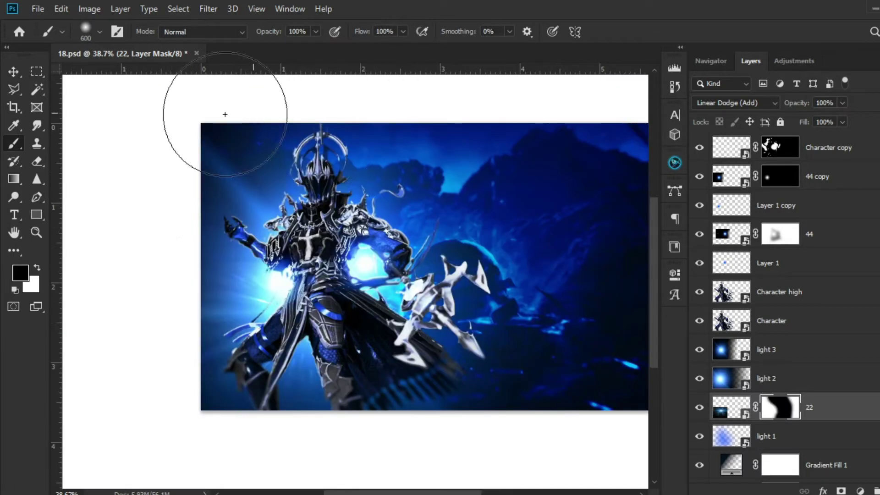
left_click(225, 114)
left_click_drag(199, 460, 194, 316)
left_click(194, 317)
scroll(327, 354, "down", 4)
left_click_drag(427, 256, 369, 380)
scroll(369, 380, "up", 4)
key("ctrl+s")
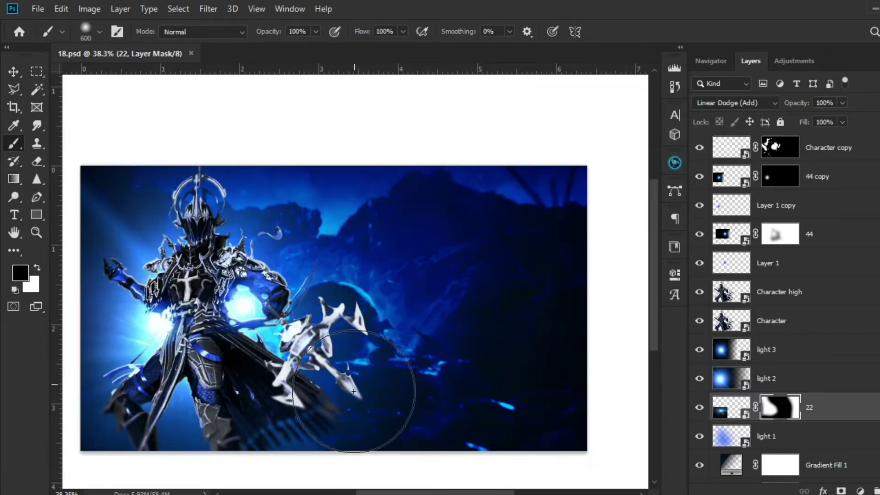
- Place the 49 light image above the 22 layer and set its blend mode to Linear Dodge (Add)
key("v")
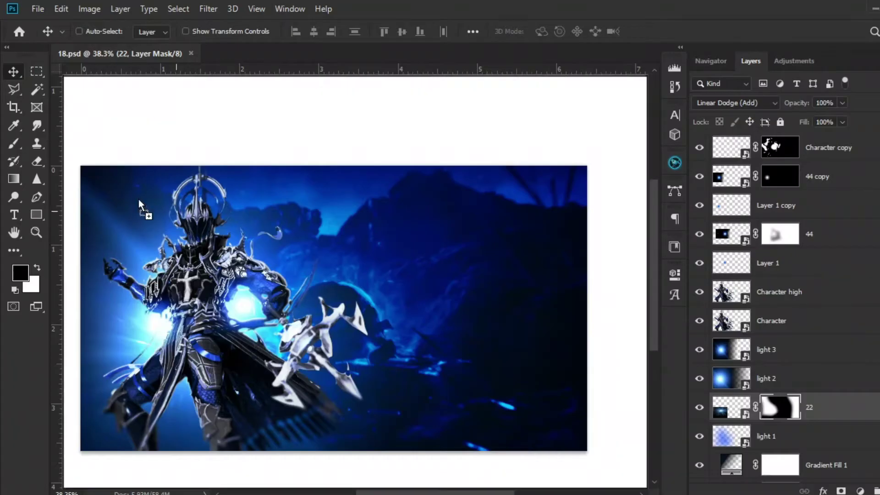
left_click_drag(141, 203, 220, 204)
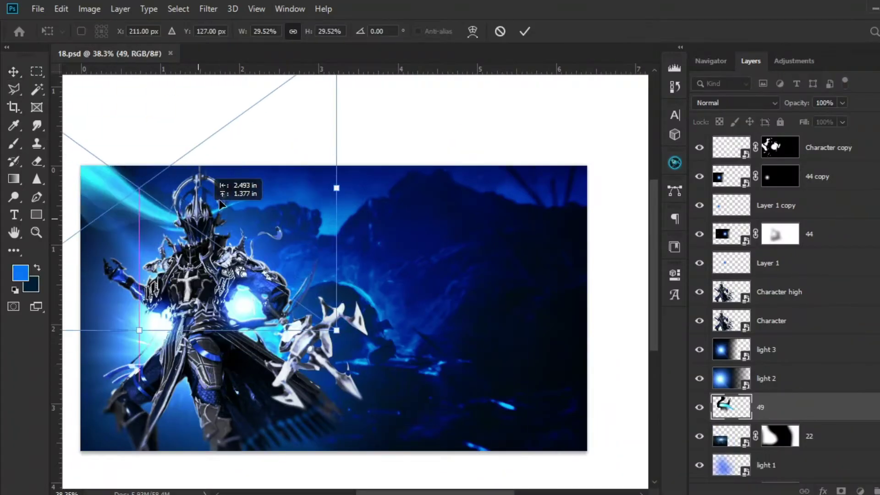
key("Return")
left_click(734, 103)
left_click(731, 236)
- Shift the 49 layer's hue by +7 with Hue/Saturation
key("ctrl+u")
left_click_drag(591, 271, 598, 265)
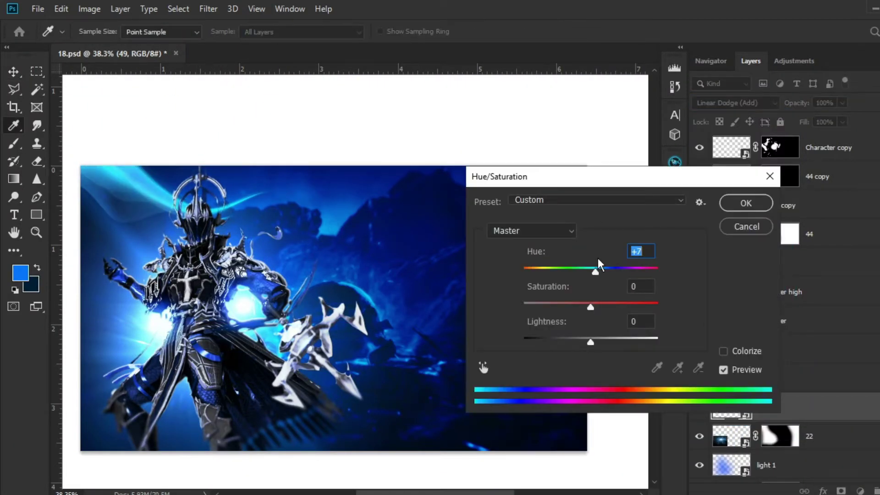
key("Return")
- Scale the 49 light to about 14.5%, rotate it to -150° and place it above the character's raised hand
scroll(319, 284, "down", 3)
left_click_drag(348, 245, 406, 272)
key("ctrl+t")
left_click_drag(106, 250, 137, 151)
key("Return")
left_click_drag(411, 265, 375, 412)
mouse_move(398, 235)
left_mouse_down()
mouse_move(380, 222)
mouse_move(386, 227)
left_mouse_up()
key("ctrl+t")
left_click_drag(385, 227, 402, 265)
left_click_drag(329, 378, 244, 180)
left_click_drag(320, 165, 235, 173)
left_click_drag(179, 191, 226, 231)
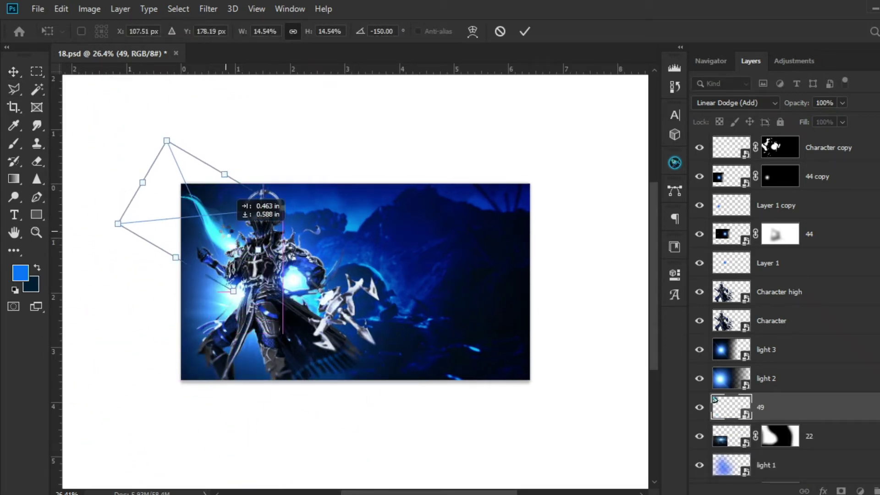
key("Return")
- Fine-tune the size, rotation and position of the 49 light streak in the canvas's upper-left area
scroll(220, 230, "up", 7)
key("ctrl+t")
left_click_drag(245, 349, 257, 257)
left_click_drag(217, 190, 238, 222)
key("Return")
scroll(220, 356, "down", 4)
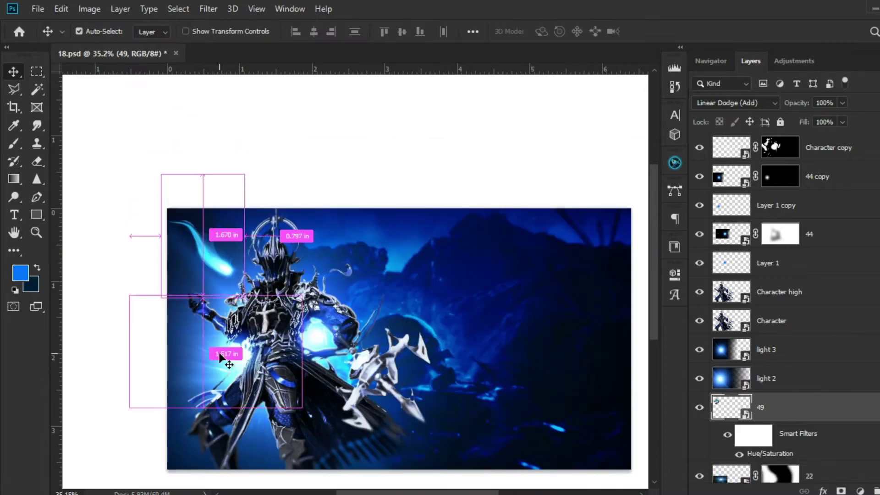
- Duplicate the 49 layer, flip the copy horizontally and place it, reduced, beside the character's shoulder on the weapon side
key("ctrl+j")
key("ctrl+t")
right_click(295, 249)
left_click(352, 409)
key("Return")
left_click_drag(192, 283, 403, 303)
key("ctrl+t")
left_click_drag(408, 187, 400, 228)
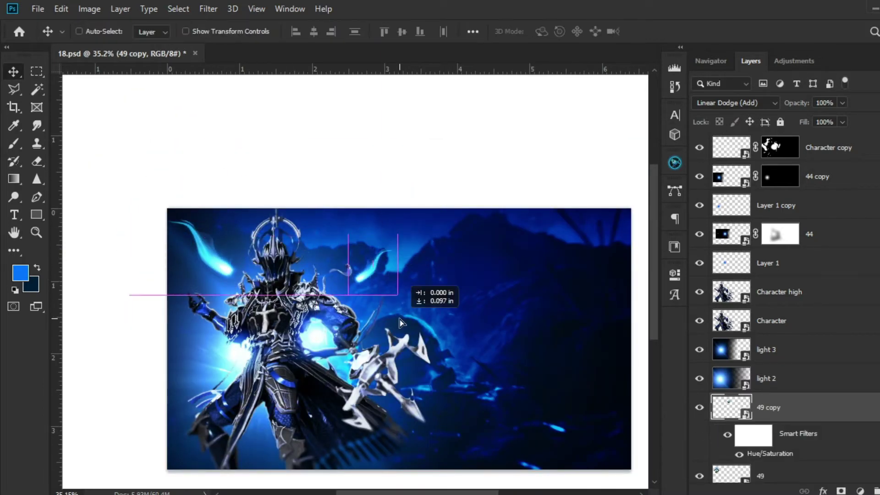
left_click_drag(400, 323, 400, 327)
- Duplicate the 49 copy layer, scale it to about 5.7%, rotate it to about -22° and place it beside the character's lower-left leg
scroll(359, 332, "down", 3)
key("ctrl+j")
key("ctrl+t")
left_click_drag(425, 270, 441, 281)
key("Return")
left_click_drag(442, 281, 274, 358)
scroll(304, 373, "down", 2)
scroll(321, 353, "up", 3)
key("ctrl+t")
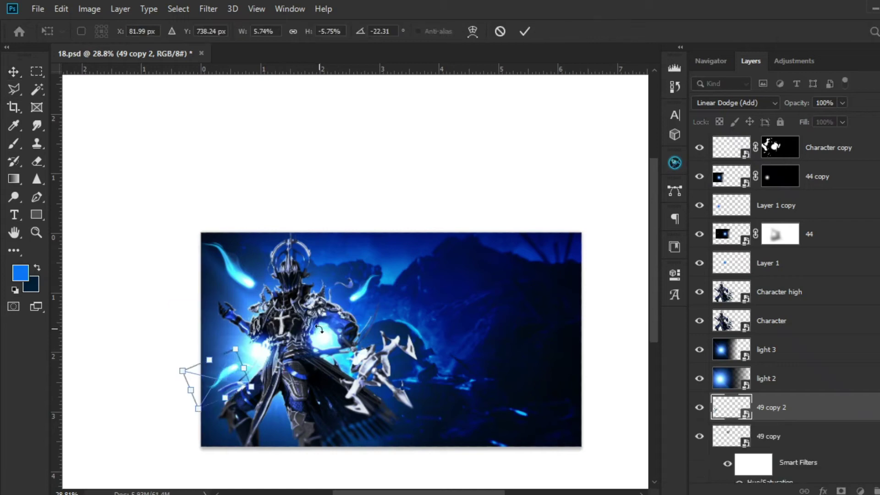
key("Return")
scroll(358, 381, "up", 3)
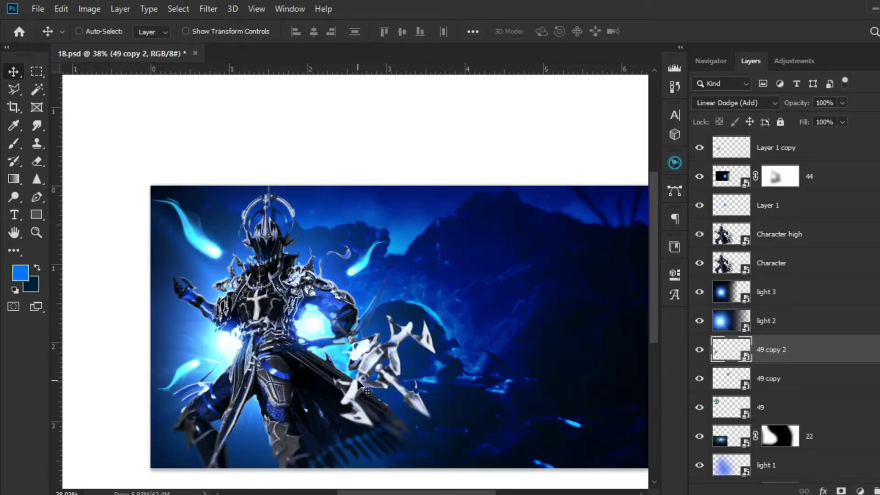
- Place the 19.png particles as the top layer in Linear Dodge (Add), enlarged to about 141% over the whole canvas
key("alt+Tab")
left_click(510, 467)
left_click(239, 277, "shift")
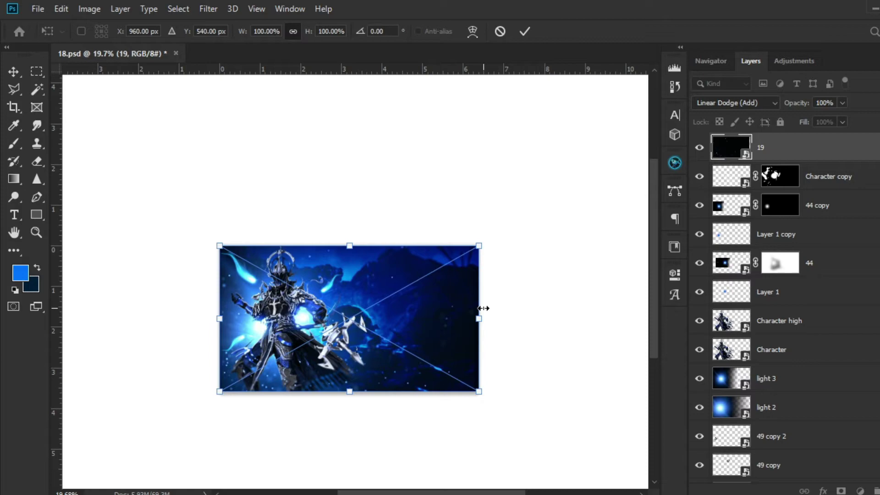
left_click_drag(484, 308, 684, 300)
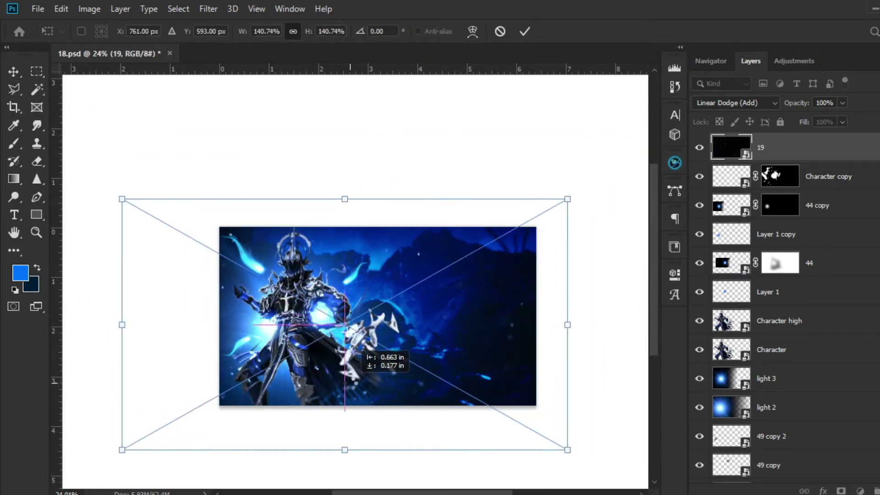
key("Return")
left_click_drag(275, 393, 311, 393)
left_click_drag(309, 169, 344, 169)
left_click_drag(321, 293, 315, 230)
left_click_drag(414, 339, 349, 339)
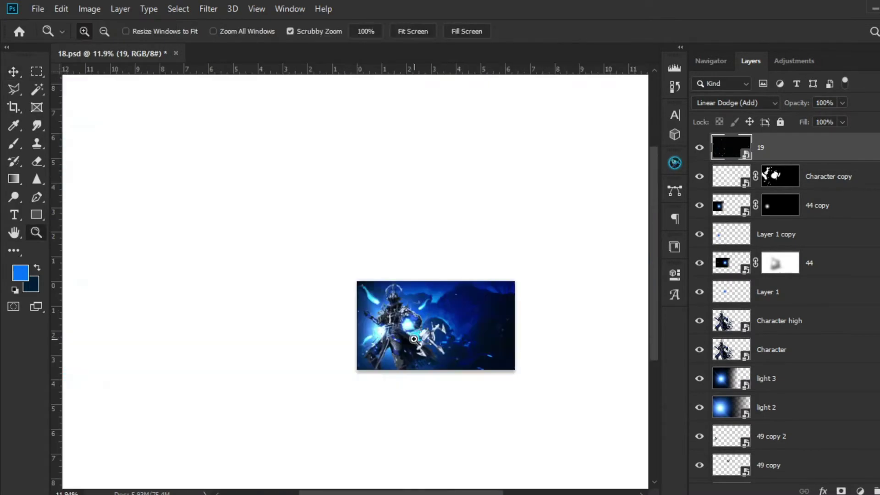
scroll(414, 339, "up", 5)
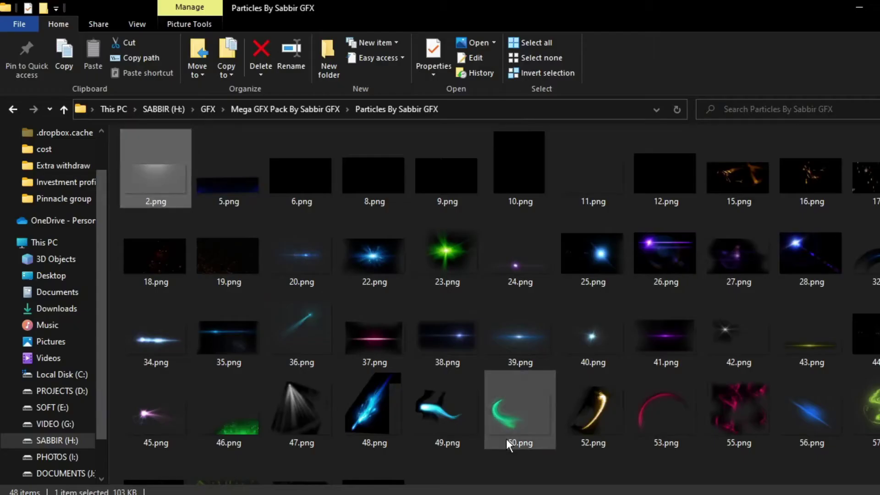
- Place 15.png above the 19 layer, set it to Linear Dodge (Add) and shift its hue to blue with Hue/Saturation
left_click(733, 196)
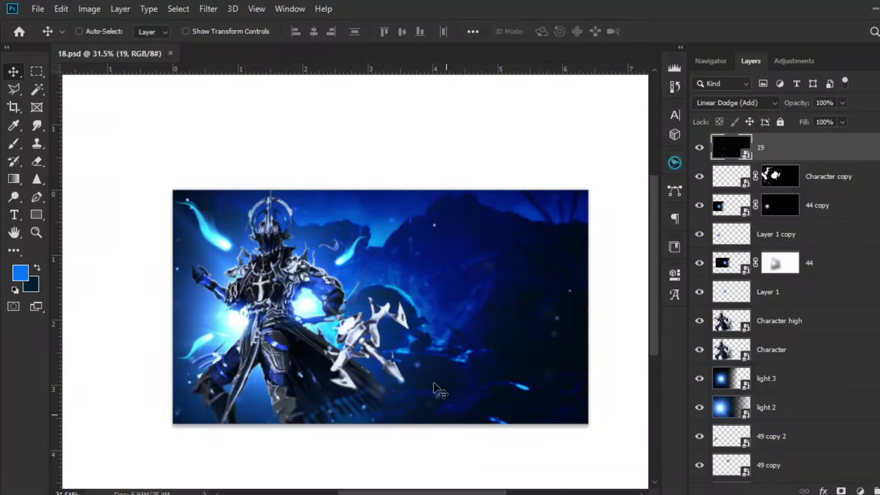
left_click(734, 103)
left_click(720, 238)
key("ctrl+u")
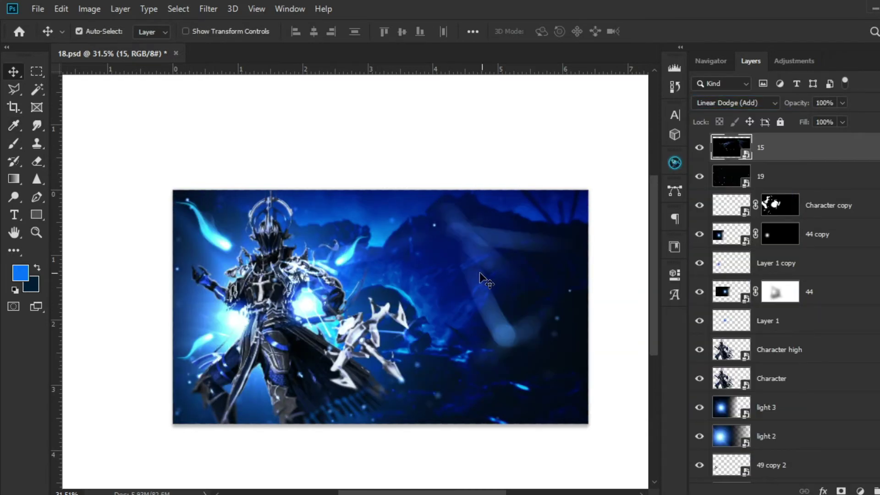
- Flip the 15 particles vertically and move their layer between the 22 and light 1 layers
key("ctrl+t")
left_click_drag(600, 307, 163, 306)
right_click(462, 317)
left_click(505, 475)
mouse_move(367, 316)
left_mouse_down()
mouse_move(381, 323)
mouse_move(366, 312)
left_mouse_up()
key("Return")
left_click_drag(830, 151, 716, 328)
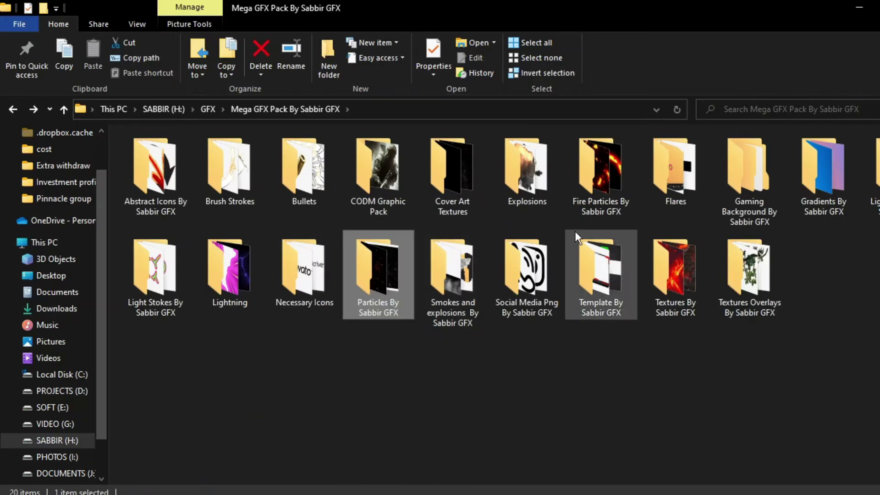
- Place 3.png from the Flares folder above the 22 layer, set it to Linear Dodge (Add) and enlarge it beyond the canvas
double_click(675, 170)
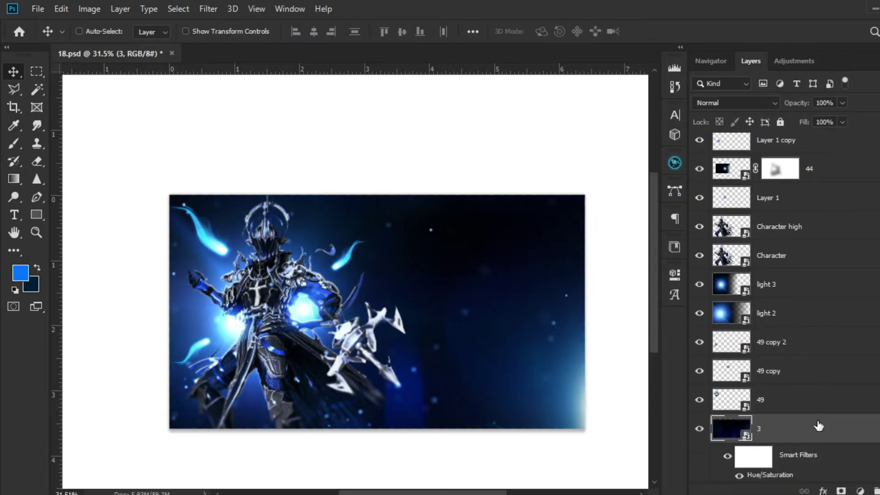
right_click(821, 422)
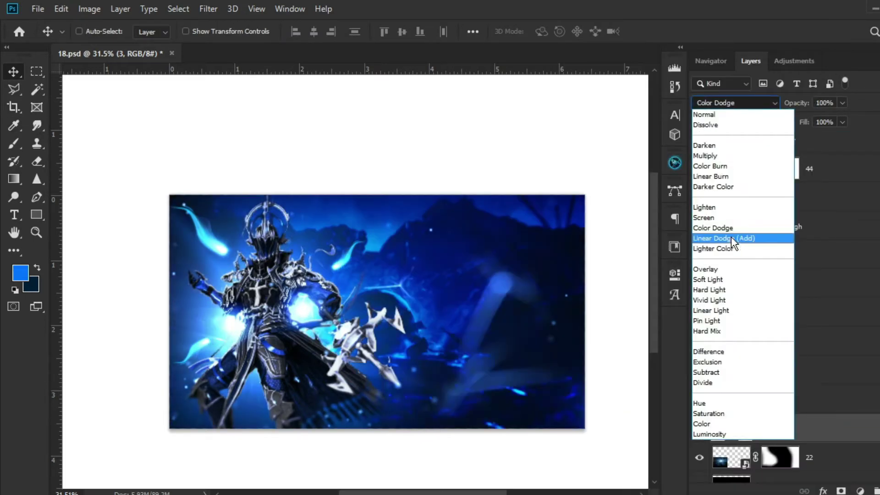
left_click(732, 238)
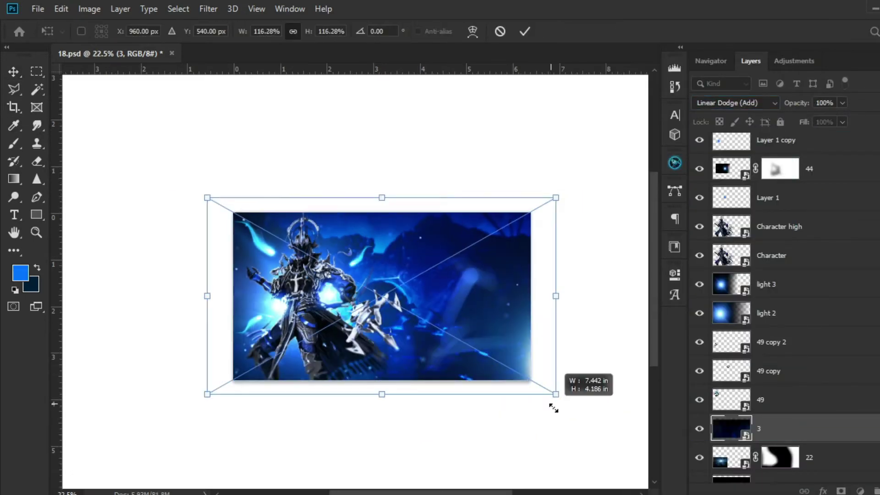
left_click_drag(552, 407, 536, 395)
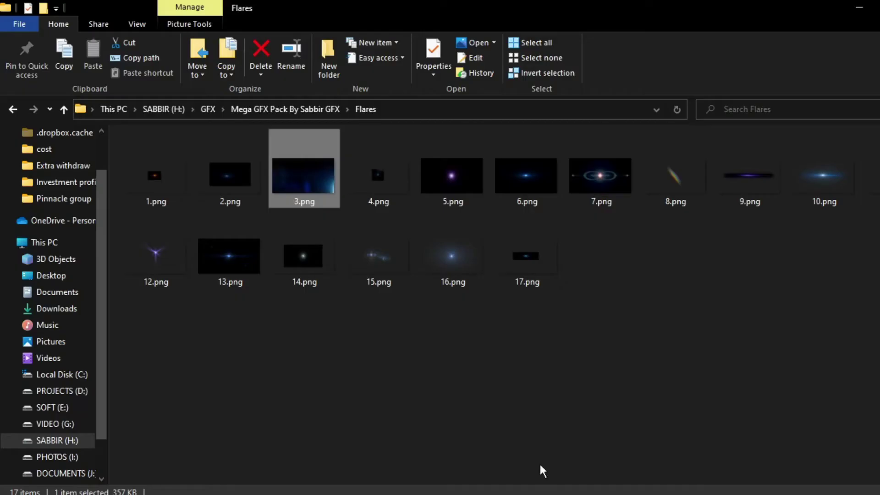
- Try placing the 16.png flare above the Character copy layer, resized over the weapon and set to Linear Dodge (Add)
left_click_drag(432, 279, 527, 486)
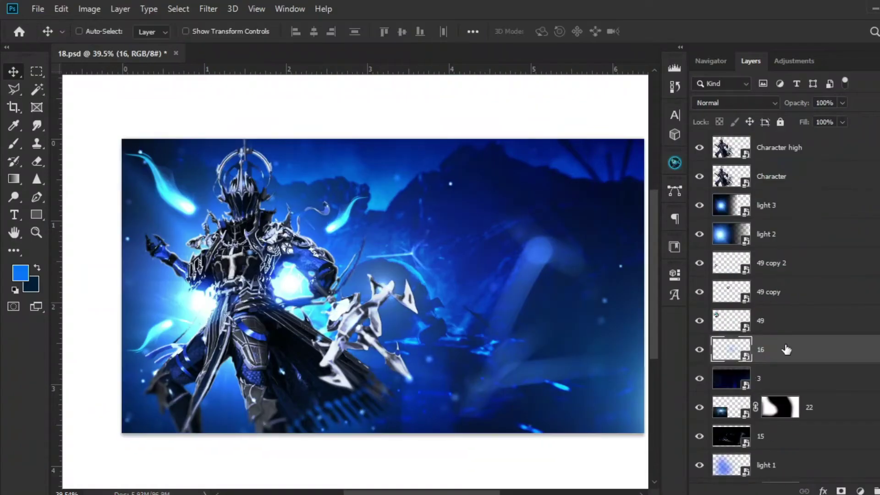
left_click_drag(786, 351, 770, 161)
key("ctrl+t")
left_click_drag(435, 299, 297, 218)
left_click_drag(507, 205, 432, 205)
scroll(222, 212, "up", 5)
mouse_move(295, 212)
left_mouse_down()
mouse_move(222, 212)
mouse_move(610, 394)
left_mouse_up()
key("Return")
left_click(735, 102)
left_click(724, 238)
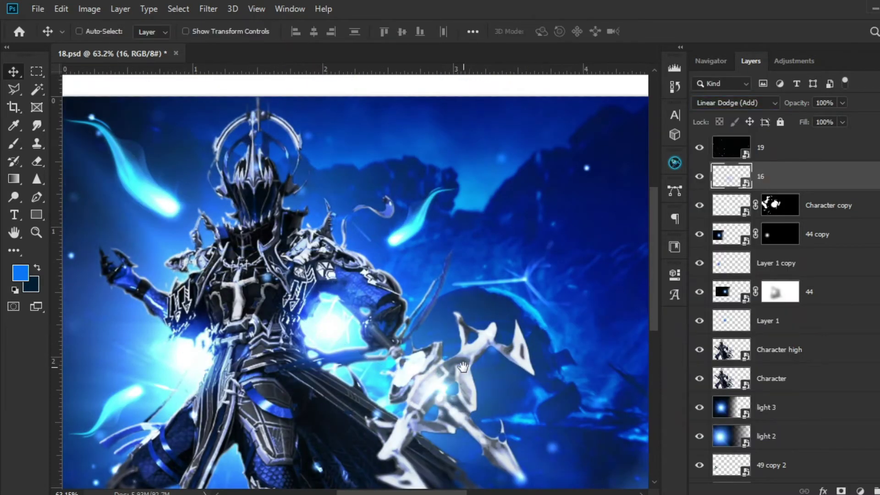
- Try to resize the 16 flare and move it onto the tip of the weapon's blade
key("ctrl+t")
left_click_drag(452, 279, 412, 252)
left_click(413, 252, "alt")
left_click_drag(403, 216, 425, 283)
left_click_drag(474, 174, 522, 447)
key("Return")
key("ctrl+0")
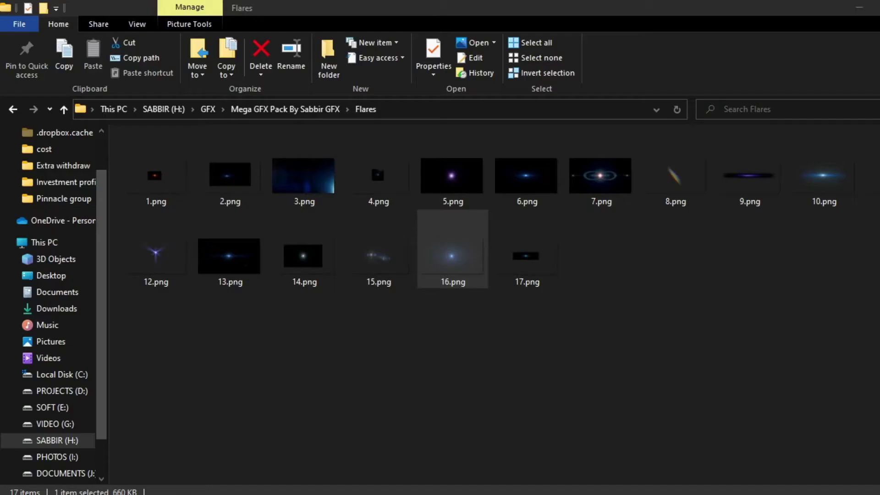
- Place the 13.png flare above the Character copy layer and set its blend mode to Linear Dodge (Add)
left_click_drag(823, 176, 573, 469)
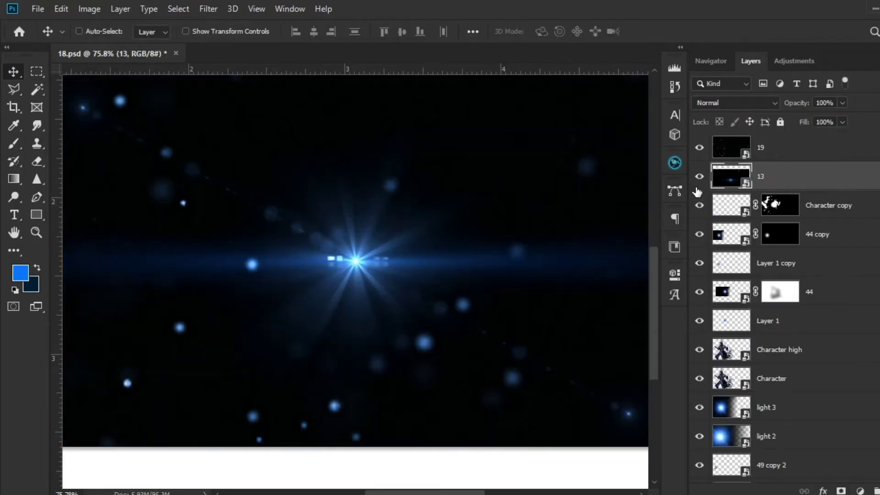
key("ctrl+u")
left_click(854, 176)
left_click(744, 104)
left_click(724, 238)
scroll(357, 354, "down", 5)
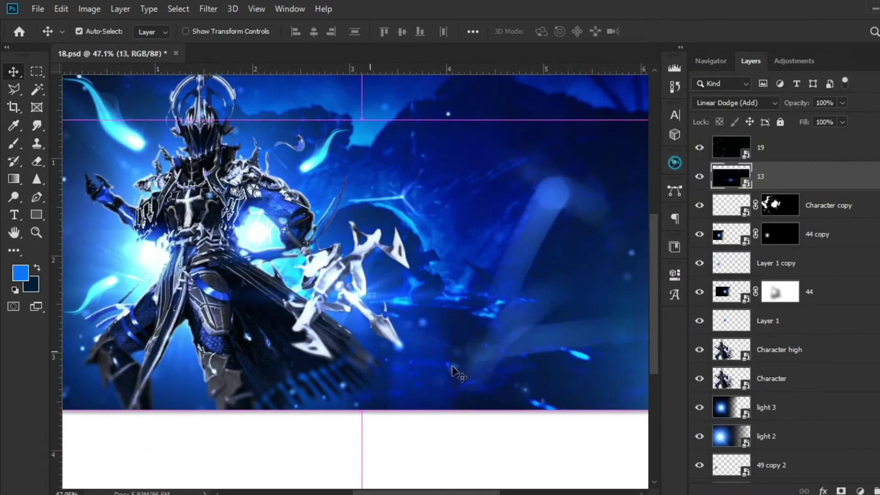
- Scale down the 13 flare and position its bright centre on the tip of the weapon's lower blade
key("ctrl+t")
mouse_move(368, 410)
left_mouse_down()
mouse_move(373, 326)
mouse_move(405, 290)
mouse_move(427, 373)
mouse_move(399, 369)
mouse_move(397, 353)
left_mouse_up()
key("Return")
scroll(374, 358, "up", 5)
left_click_drag(401, 308, 430, 348)
scroll(431, 349, "up", 4)
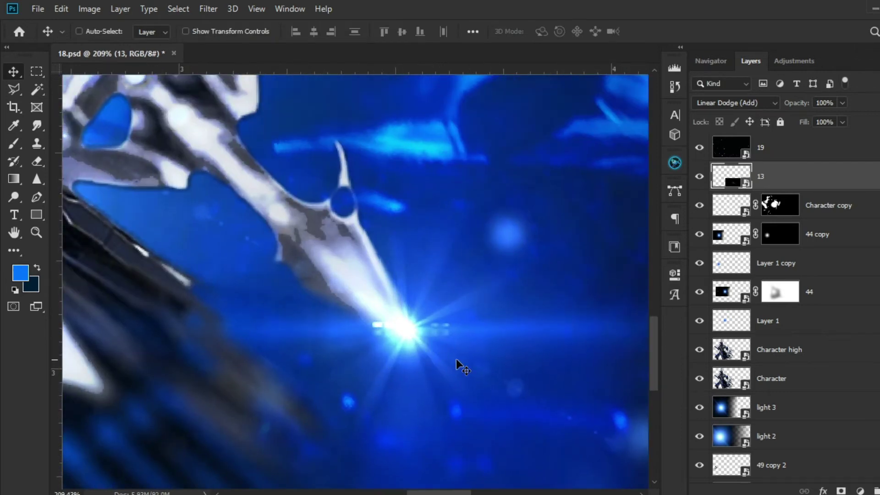
scroll(463, 368, "down", 5)
scroll(709, 388, "down", 4)
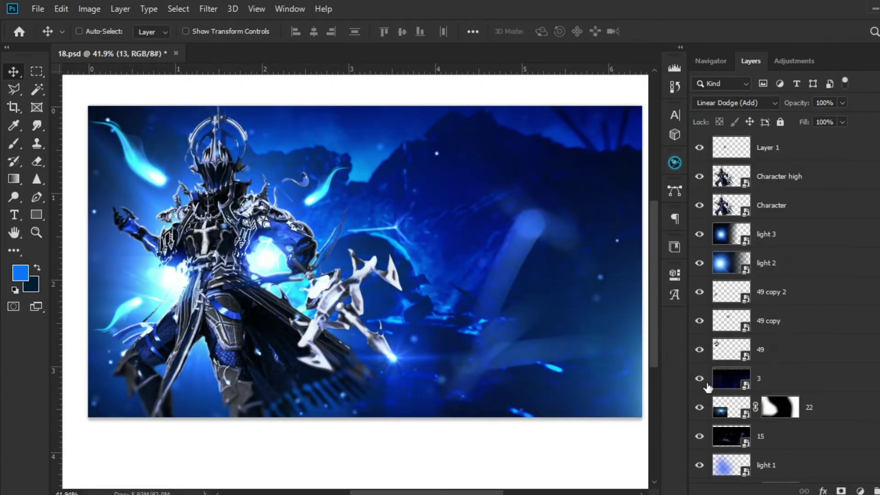
- Mask the 19 particles over the character's head and upper body with a 466 px black brush, and save the document
scroll(709, 435, "up", 4)
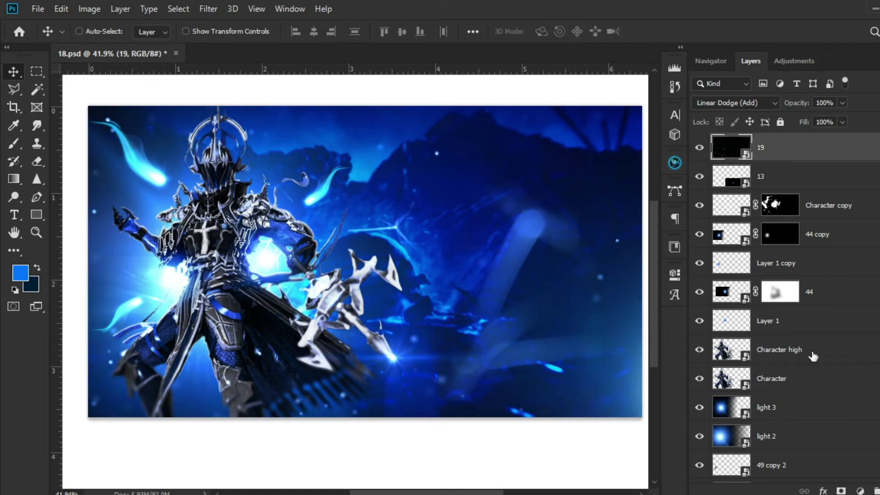
right_click(384, 350)
left_click(553, 329)
key("Return")
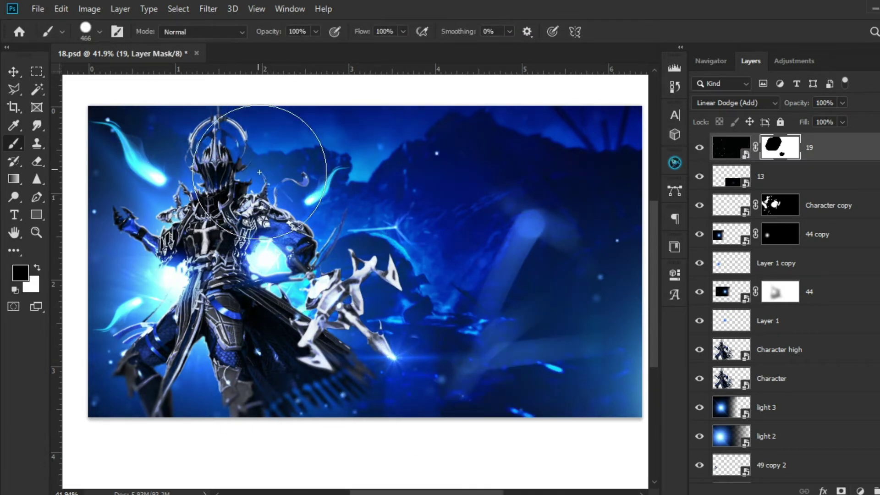
scroll(301, 419, "down", 4)
scroll(340, 387, "up", 1)
key("v")
key("ctrl+s")
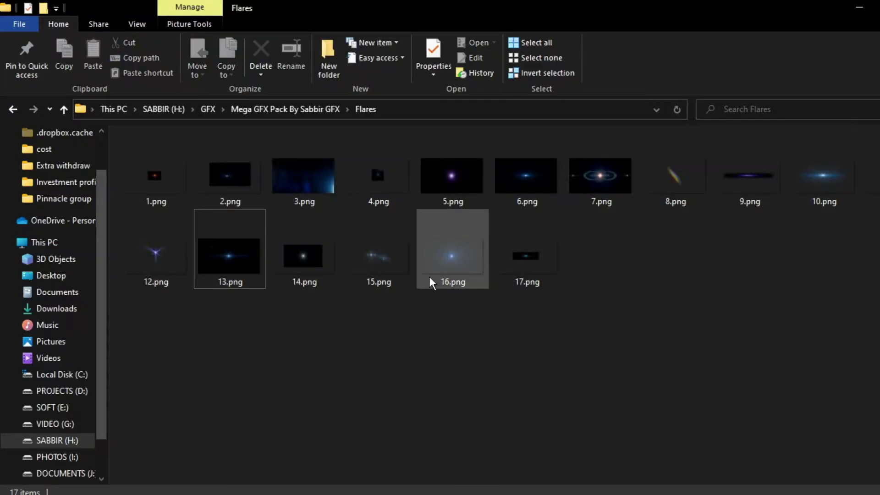
- Open the 3.Brush Wallpaper & Textures by aditya folder inside Brush Pack by Aditya gfx in File Explorer
key("alt+Up")
key("alt+Up")
key("alt+Left")
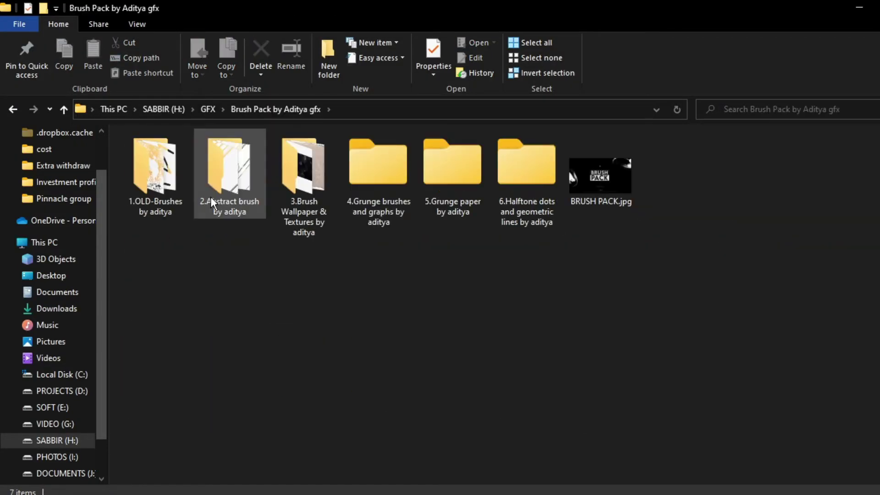
double_click(376, 184)
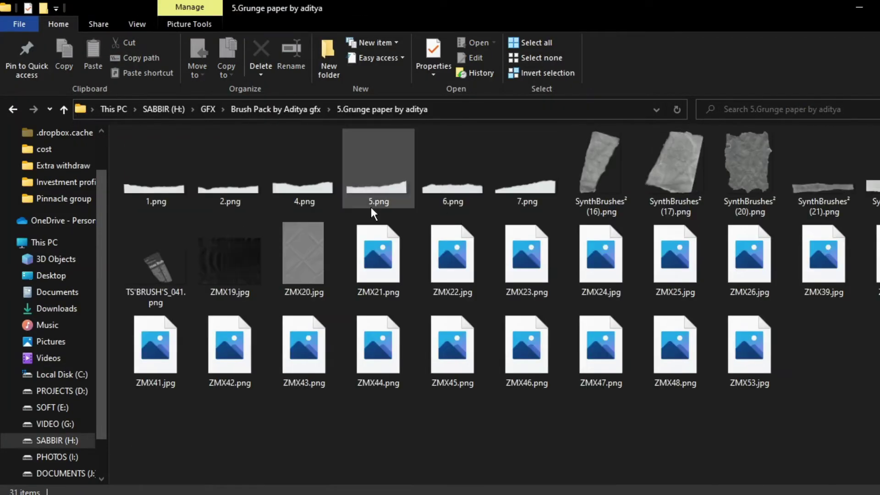
left_click(299, 193)
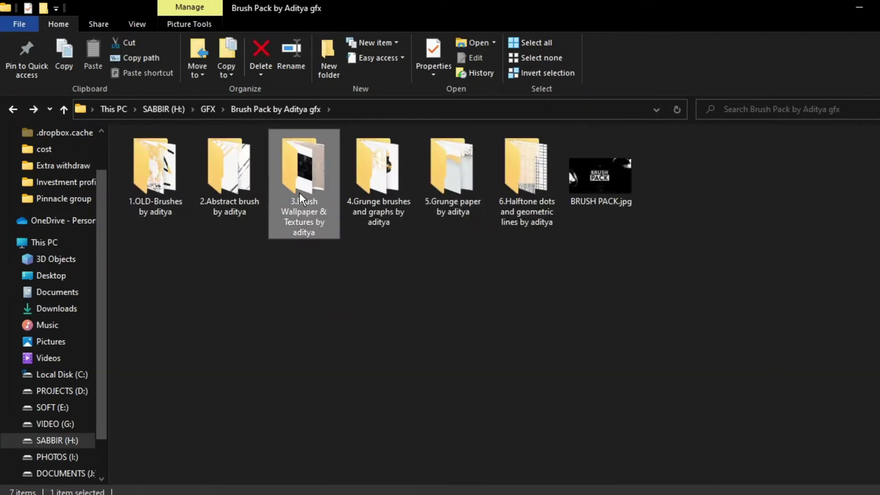
double_click(299, 193)
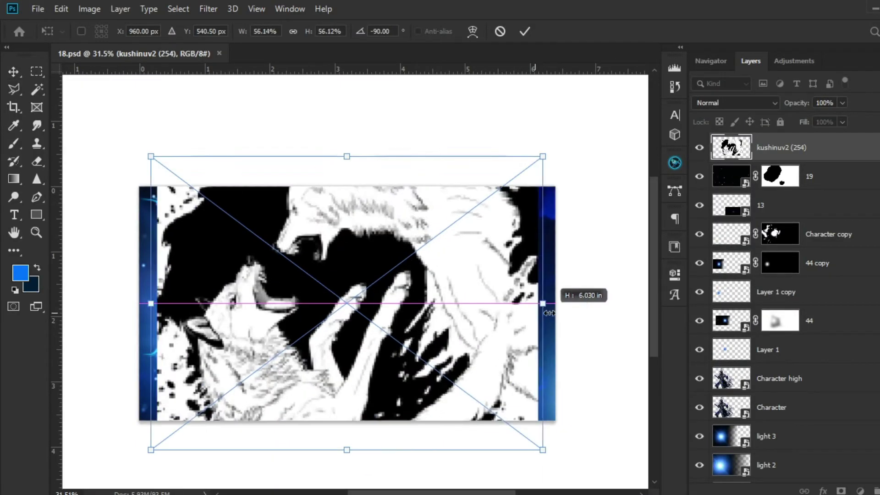
- Try kushinuv2 (254) as a background texture, rotated -90 degrees, scaled to about 61% across the canvas and ordered below light 1
mouse_move(415, 271)
left_mouse_down()
mouse_move(415, 227)
mouse_move(414, 278)
left_mouse_up()
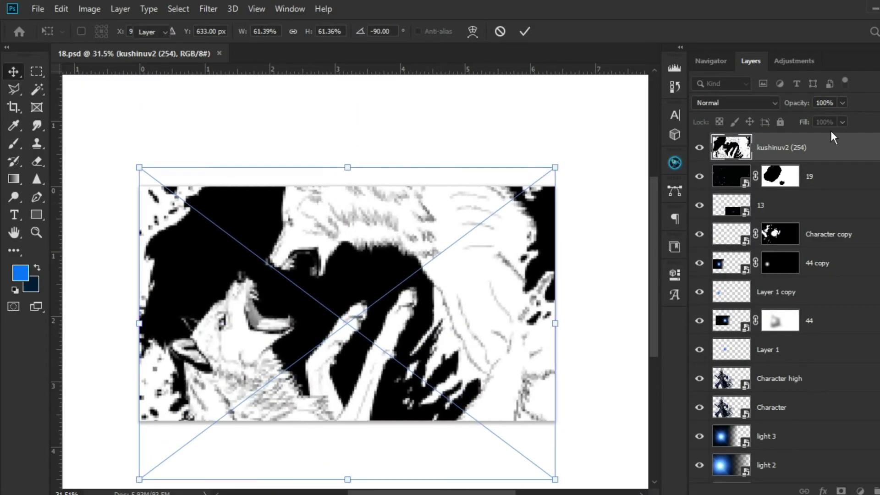
key("Return")
left_click_drag(806, 148, 807, 368)
- Try the Soft Light, Darker Color and Multiply blend modes on the kushinuv2 (254) layer
left_click(736, 103)
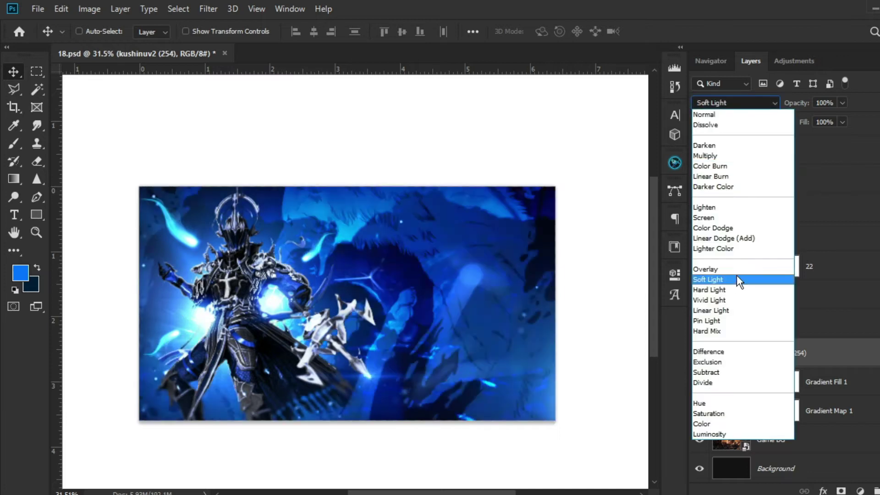
left_click(736, 269)
key("Up")
key("Up")
key("Up")
key("Up")
key("Up")
key("Up")
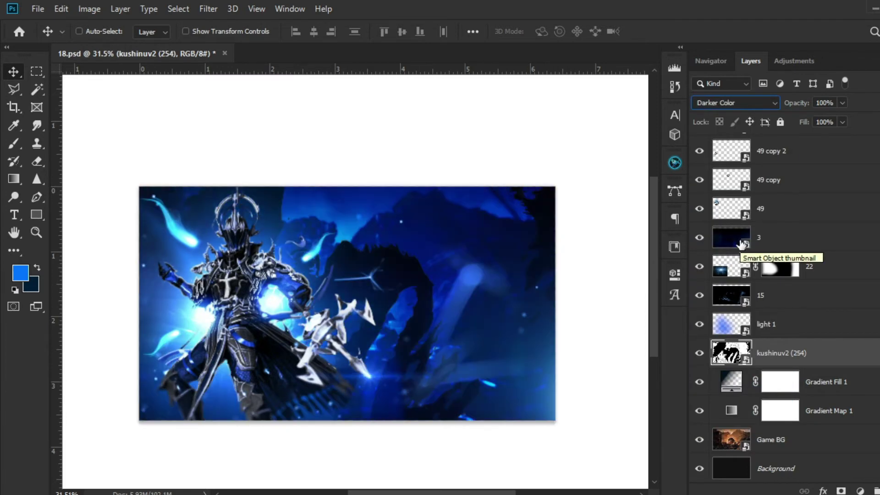
key("Down")
key("Down")
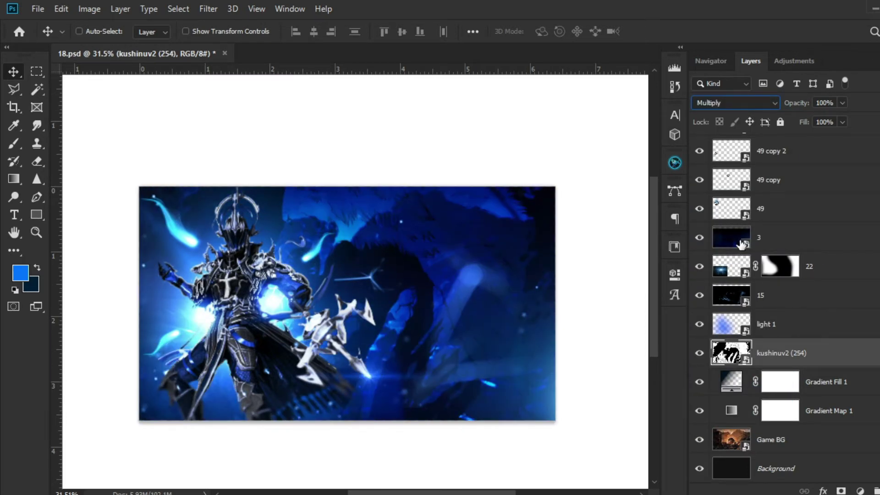
- Try a different placement and size for the kushinuv2 (254) texture, and delete its layer
left_click_drag(354, 450, 406, 450)
key("ctrl+t")
scroll(352, 355, "down", 3)
left_click_drag(507, 347, 603, 342)
left_click_drag(521, 355, 421, 346)
left_click_drag(507, 316, 512, 319)
left_click_drag(450, 331, 435, 329)
key("Return")
key("Delete")
- Place Texture-UwU (24).jpg above Gradient Fill 1, rotated -90 degrees and scaled to about 57% to cover the canvas
key("alt+Tab")
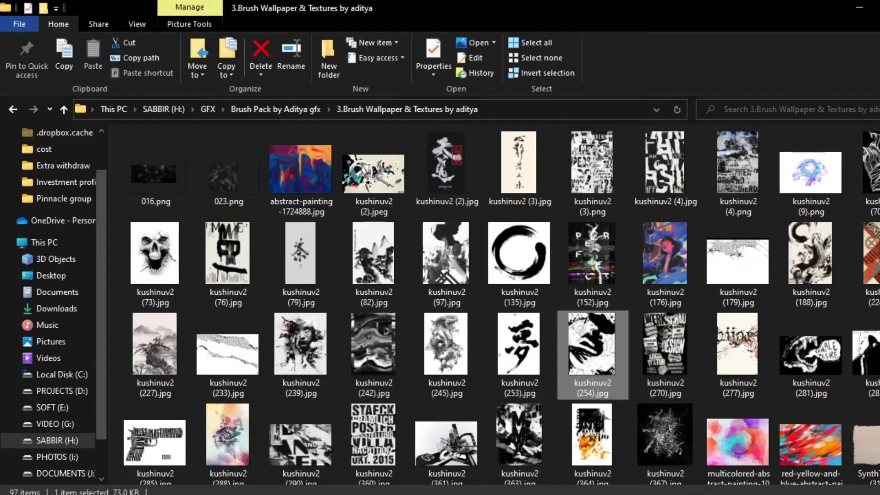
scroll(375, 328, "down", 1)
scroll(183, 221, "up", 2)
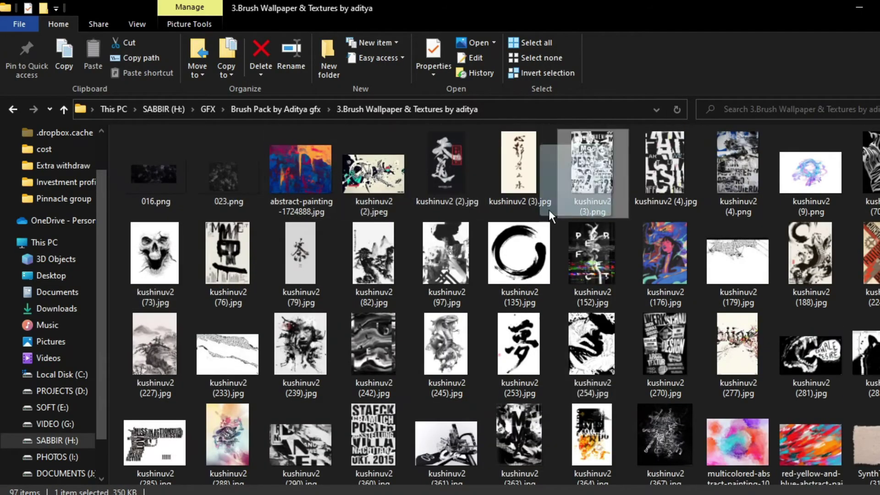
scroll(732, 454, "down", 5)
left_click_drag(515, 377, 367, 184)
left_click_drag(459, 297, 550, 297)
key("Return")
- Set the blend mode of the Texture-UwU (24) layer to Darken
left_click(734, 103)
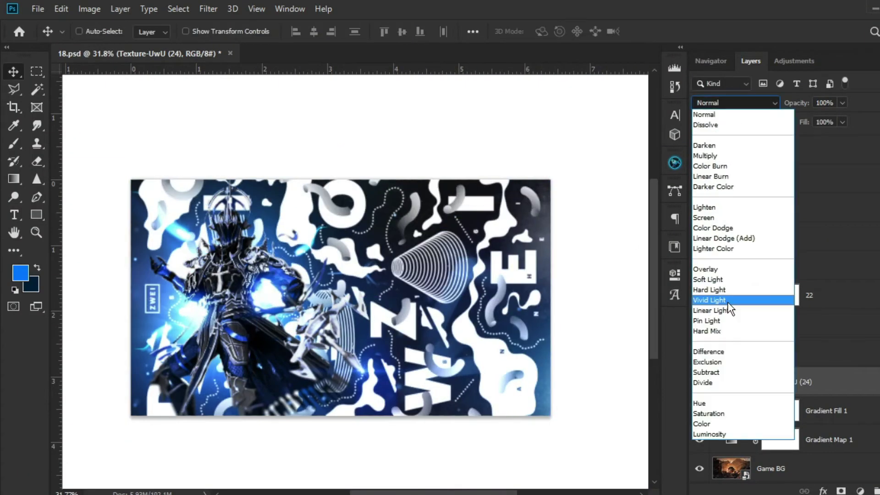
left_click(715, 145)
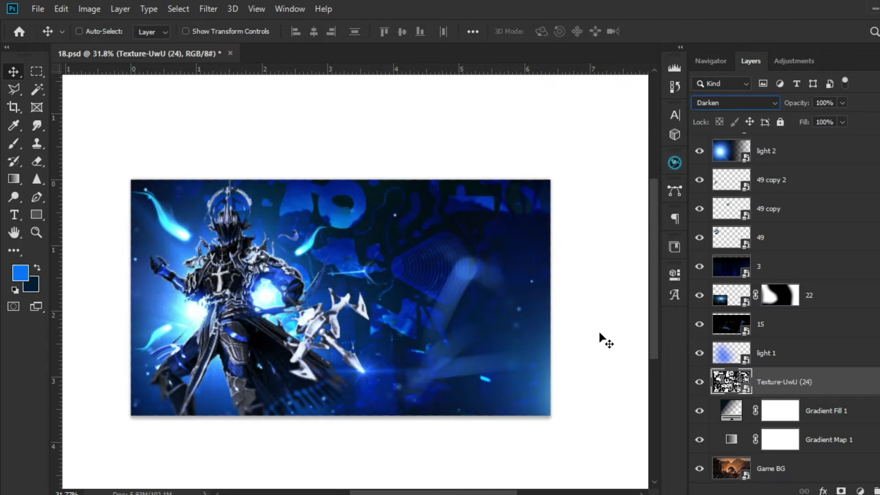
scroll(539, 303, "up", 2)
left_click_drag(793, 102, 777, 102)
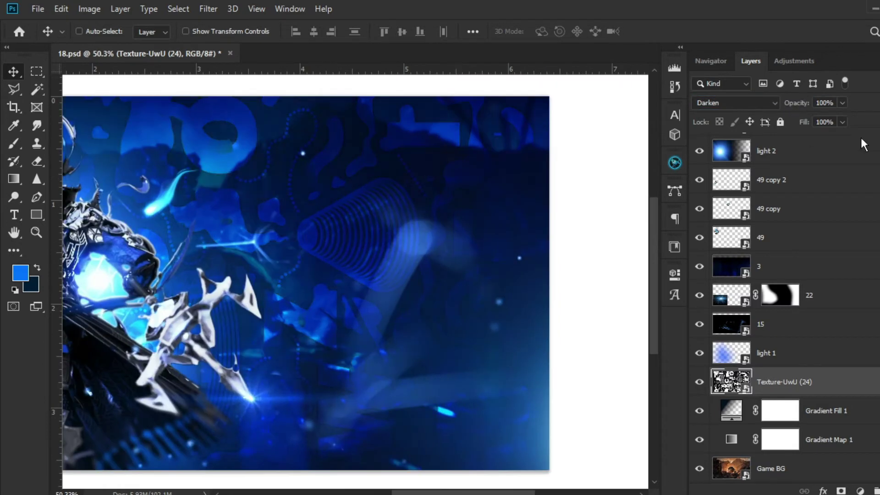
- Try shifting the Texture-UwU (24) pattern vertically over the background with Free Transform
scroll(481, 339, "down", 4)
key("ctrl+t")
left_click_drag(459, 296, 393, 277)
left_click_drag(393, 277, 393, 308)
left_click_drag(381, 470, 407, 375)
key("ctrl+z")
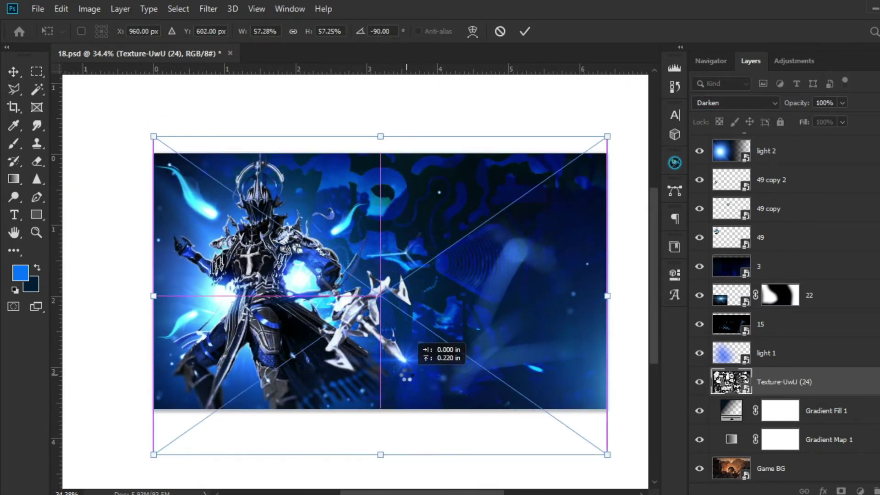
key("Return")
left_click(473, 31)
- Save the document, and reorient the Texture-UwU (24) pattern with Free Transform
key("ctrl+s")
scroll(353, 366, "down", 2)
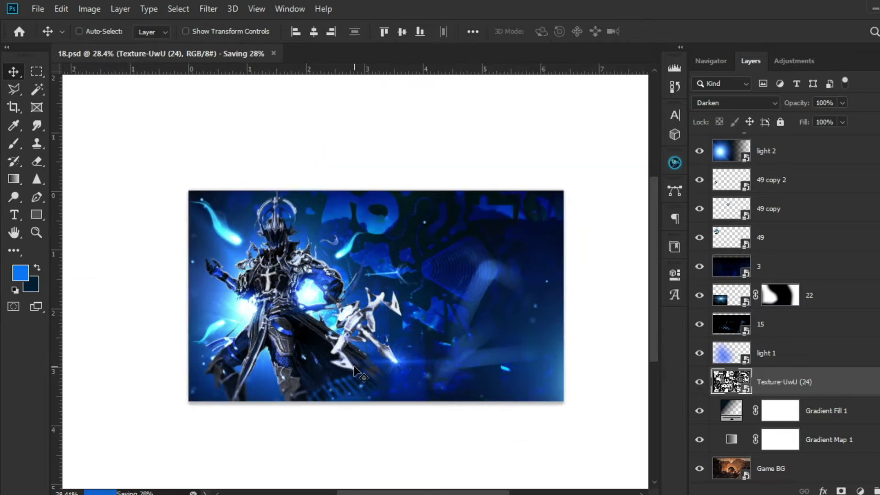
scroll(399, 386, "up", 1)
key("ctrl+t")
right_click(399, 321)
left_click(419, 490)
right_click(413, 160)
left_click(433, 320)
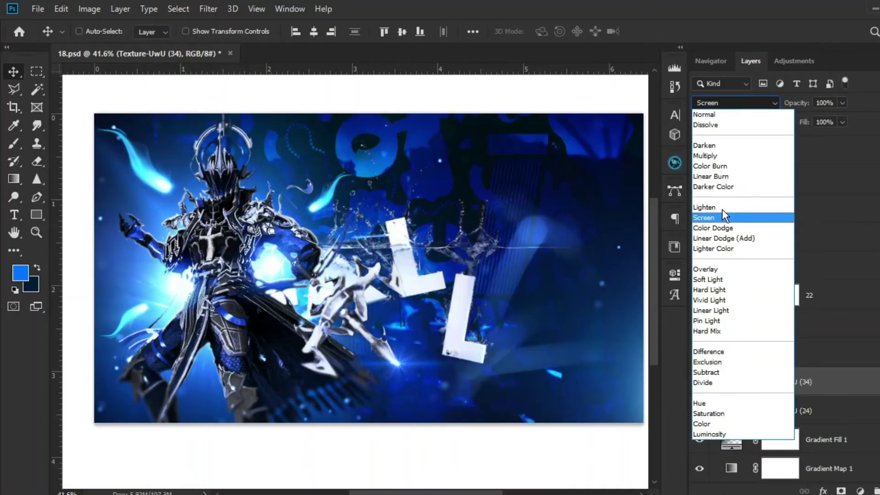
- Add Texture-UwU (34) in Screen mode, rotated 30 degrees and moved so its splashes lie along the canvas's lower-right area
left_click(709, 219)
scroll(346, 288, "down", 3)
key("ctrl+t")
left_click_drag(402, 310, 460, 209)
left_click_drag(596, 163, 576, 251)
left_click_drag(452, 246, 537, 443)
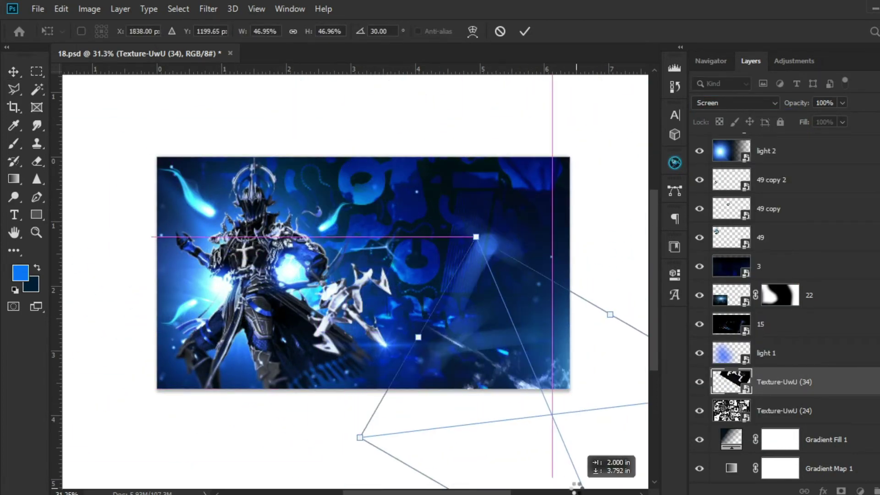
left_click_drag(576, 485, 475, 436)
scroll(366, 298, "up", 4)
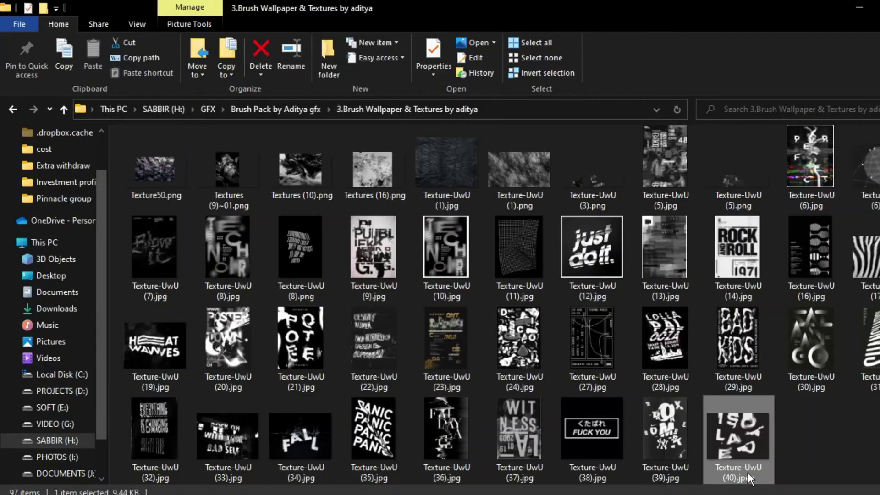
- Try Texture-UwU (30), rotated 90 degrees and scaled to 46.5%, beneath Texture-UwU (34) with Texture-UwU (24) hidden
left_click(753, 423)
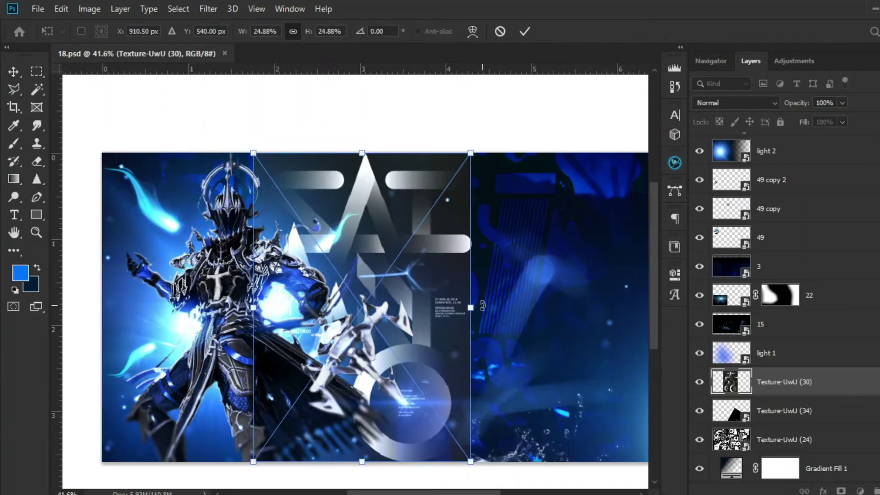
left_click_drag(596, 220, 274, 362)
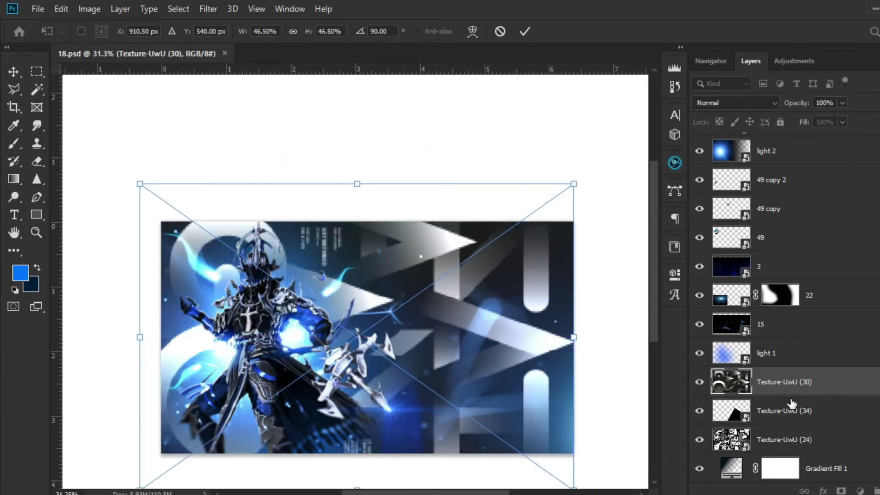
left_click_drag(734, 385, 713, 443)
left_click(699, 440)
- Try the Darken, Color Dodge and Soft Light blend modes on the Texture-UwU (30) layer
left_click(736, 103)
left_click(716, 144)
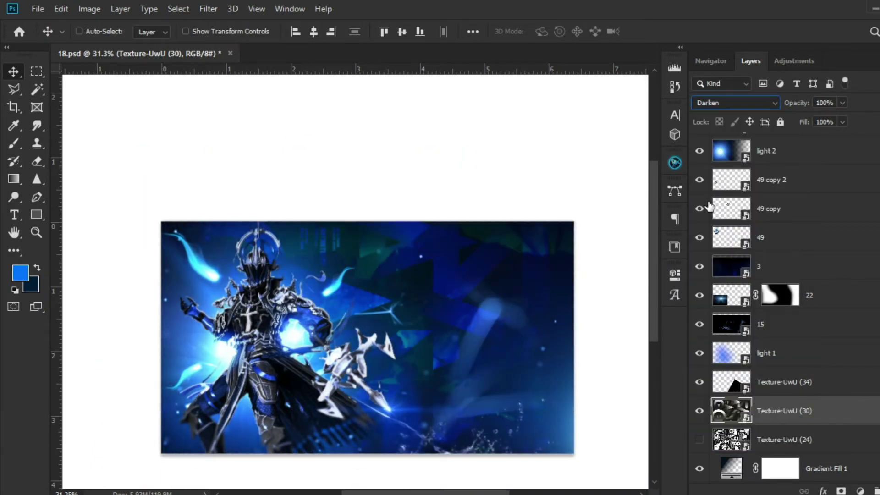
key("Down")
key("Down")
key("Down")
key("Down")
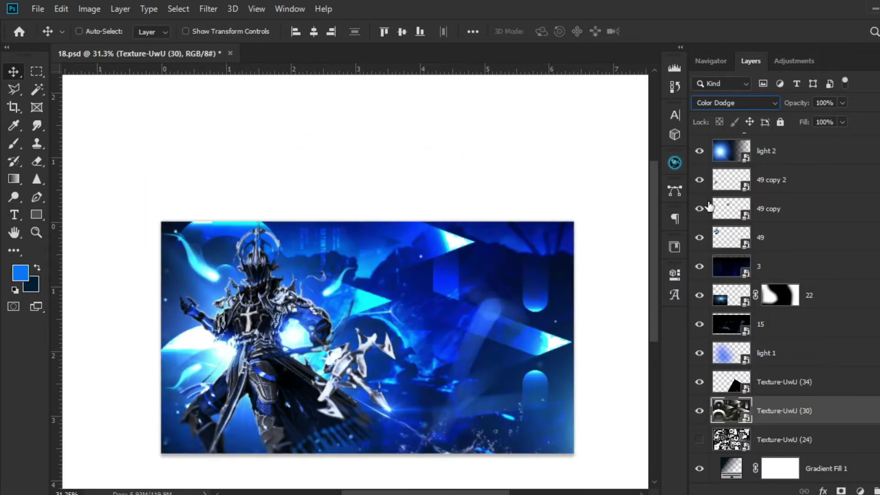
key("Down")
key("Down")
key("Down")
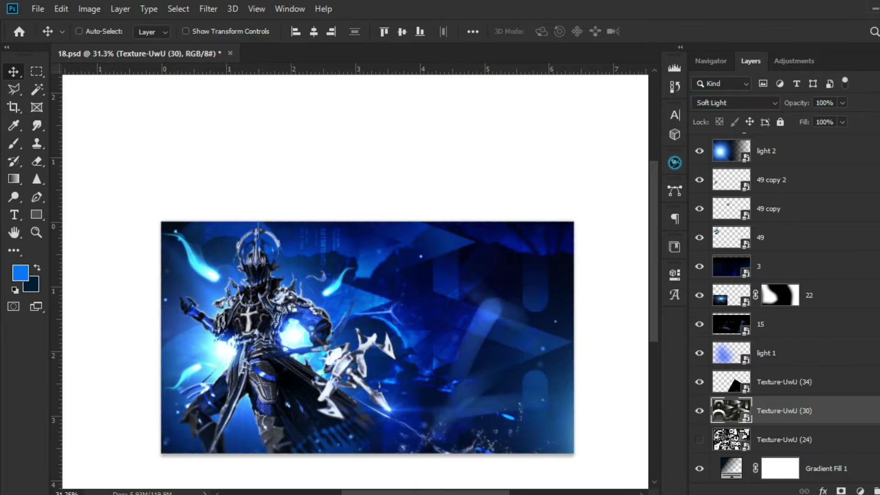
- Compare the background with the Texture-UwU (30) and Texture-UwU (24) layers shown in turn
left_click(700, 440)
left_click(700, 411)
left_click(700, 411)
left_click(700, 440)
left_click(700, 440)
left_click(700, 411)
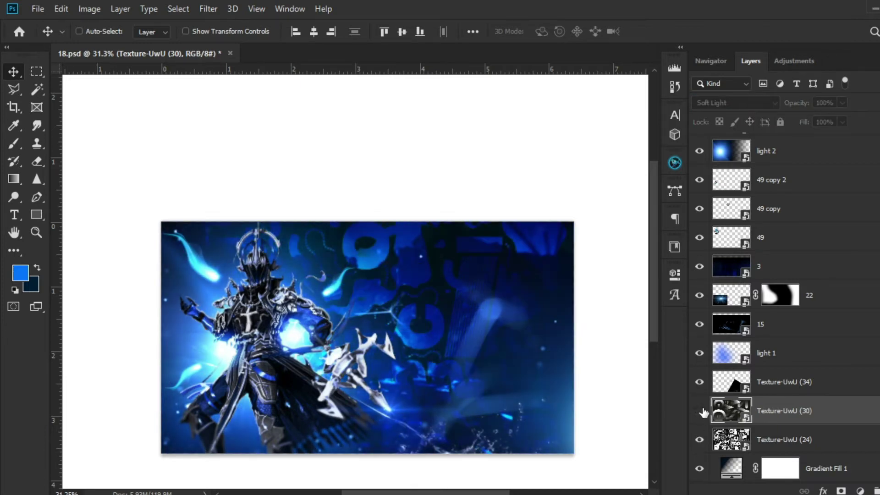
- Delete the Texture-UwU (30) layer and layer 15, and save the document
left_click(792, 331)
key("Delete")
left_click(704, 389)
key("Delete")
scroll(337, 341, "up", 1)
key("ctrl+s")
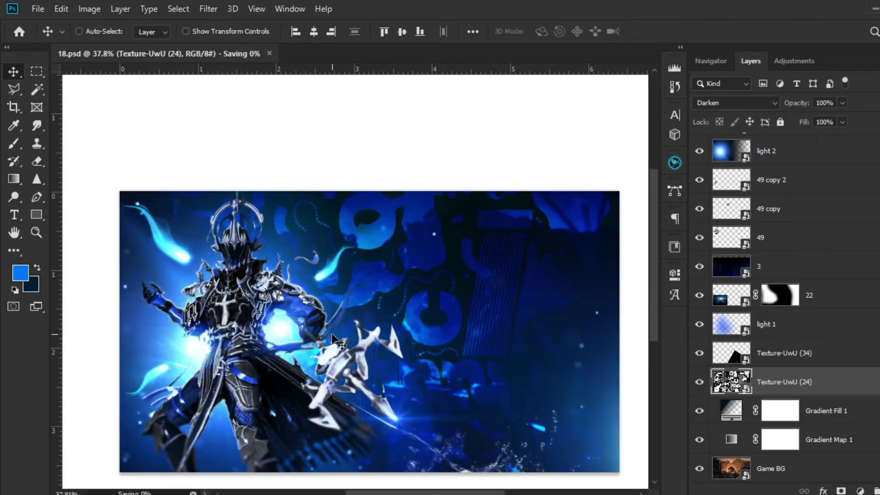
- Adjust the placement of the 49 copy 2 light streak beside the character's legs, tilted -10.8 degrees
left_click(153, 382)
scroll(725, 425, "down", 5)
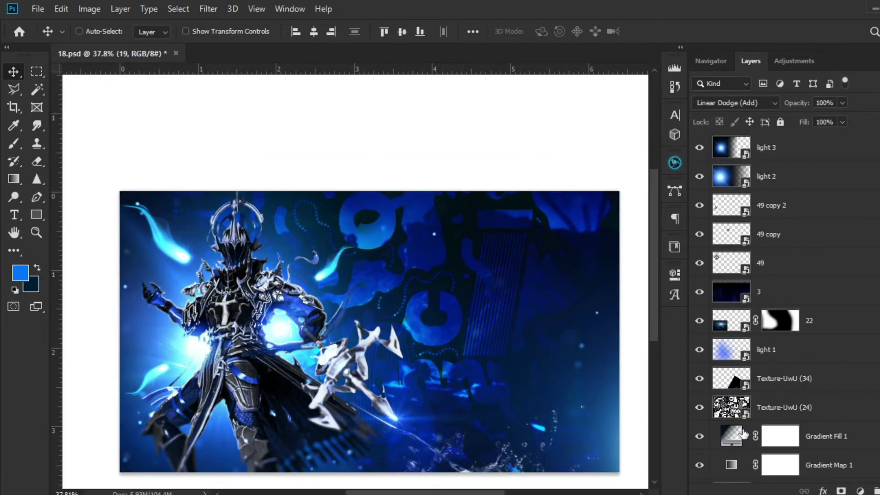
scroll(700, 333, "up", 5)
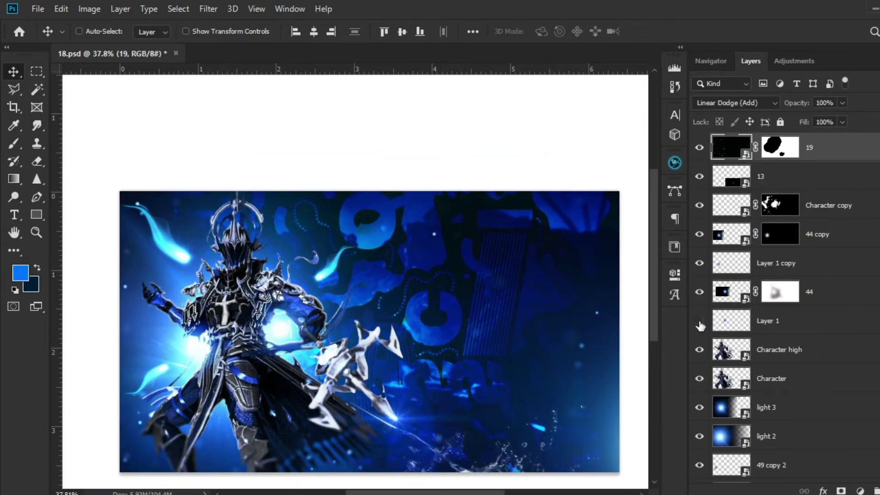
scroll(741, 419, "down", 2)
key("Return")
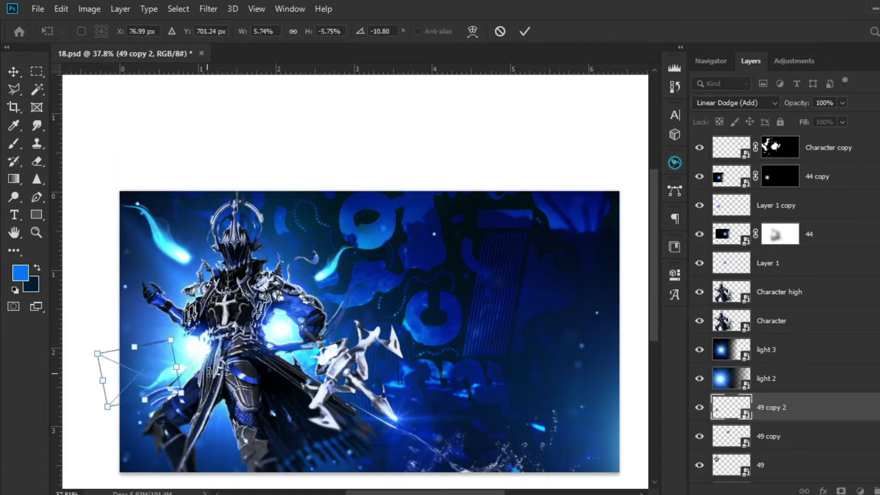
scroll(222, 367, "down", 3)
- Add the text LIVE in white Helvetica Neue LT Std 87 Heavy Condensed, on a layer above 49 copy 2
scroll(221, 367, "up", 5)
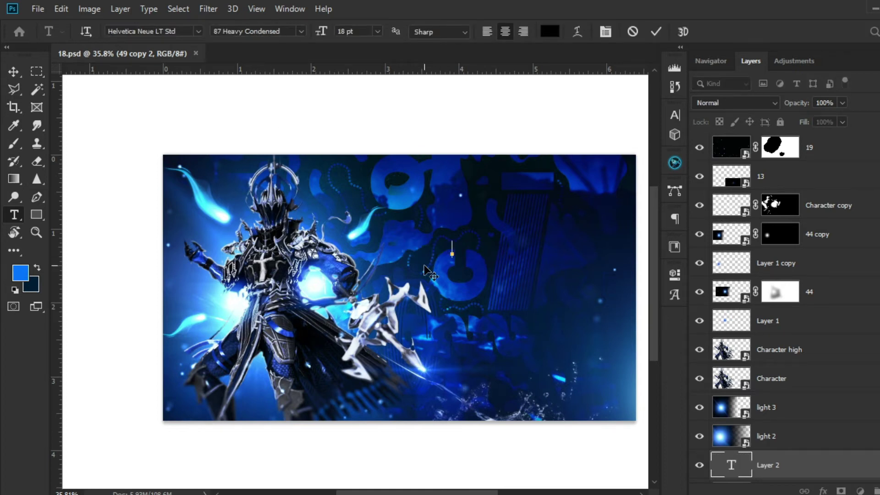
left_click(675, 116)
left_click(638, 193)
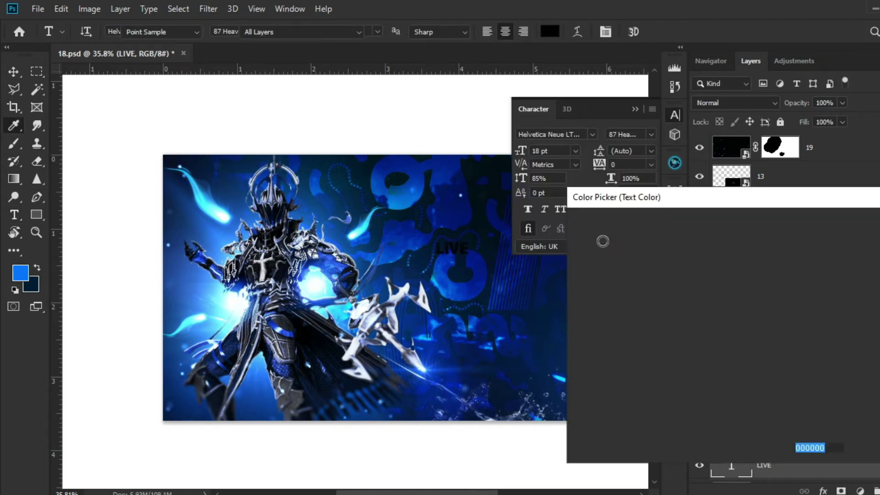
left_click(577, 230)
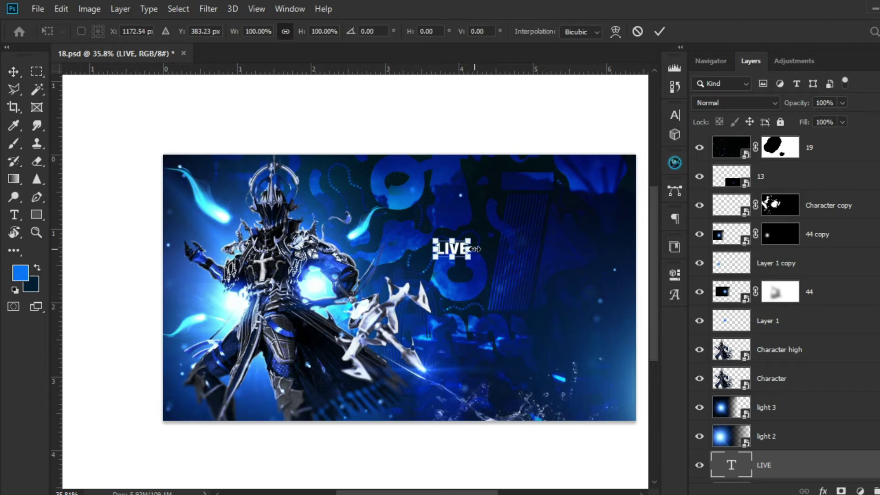
- Extend the text to LIVE RANK and enlarge it to about 59.24 pt beside the character's upper body
key("Return")
left_click_drag(473, 249, 425, 341)
type("RANK")
left_click_drag(574, 296, 406, 328)
left_click_drag(348, 350, 542, 224)
- Duplicate the LIVE RANK text directly beneath itself and change the copy's wording to PUSH
left_click_drag(486, 220, 506, 262, "ctrl")
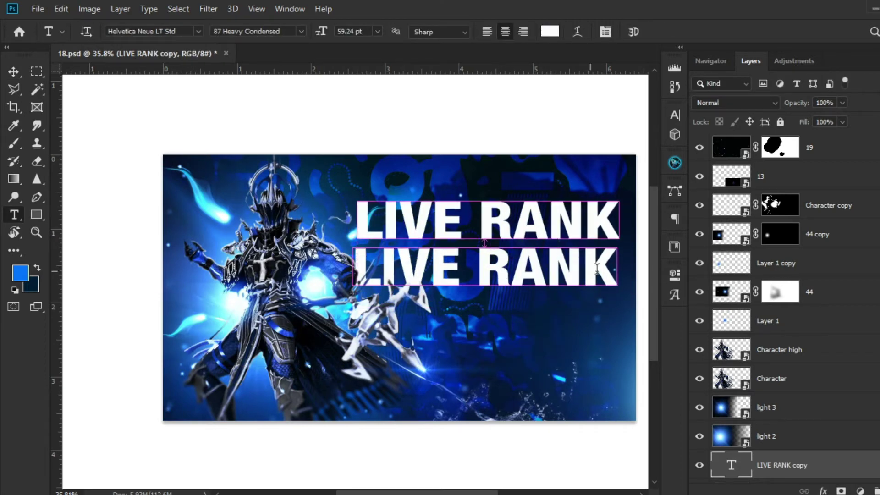
triple_click(567, 266)
type("PUSG")
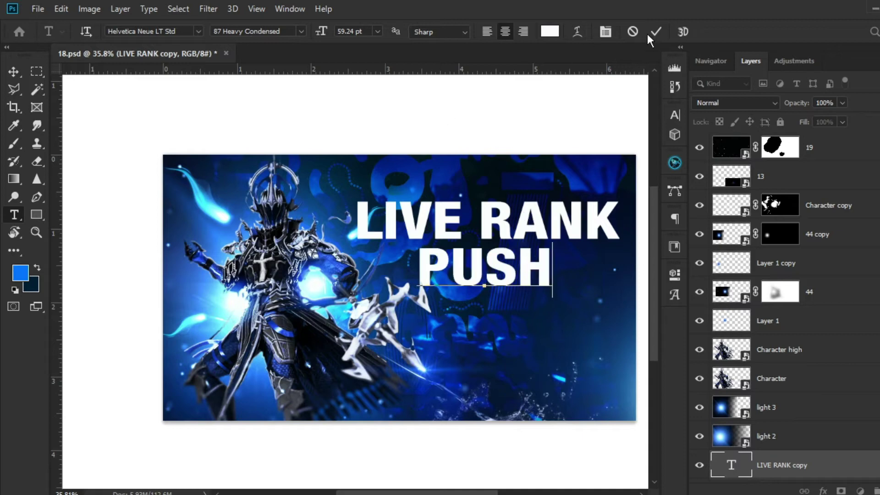
type("v")
scroll(515, 251, "up", 2)
scroll(515, 252, "down", 1)
- Replace the word LIVE with SOLO in the upper text line
left_click_drag(491, 223, 39, 261)
type("t")
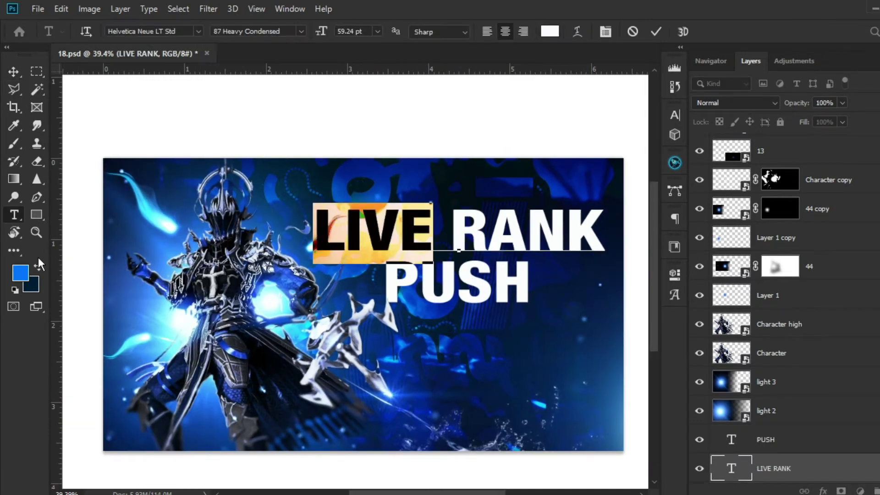
type("SOO")
key("BackSpace")
type("LO")
key("ctrl+Return")
scroll(469, 306, "down", 3)
key("v")
scroll(566, 259, "up", 5)
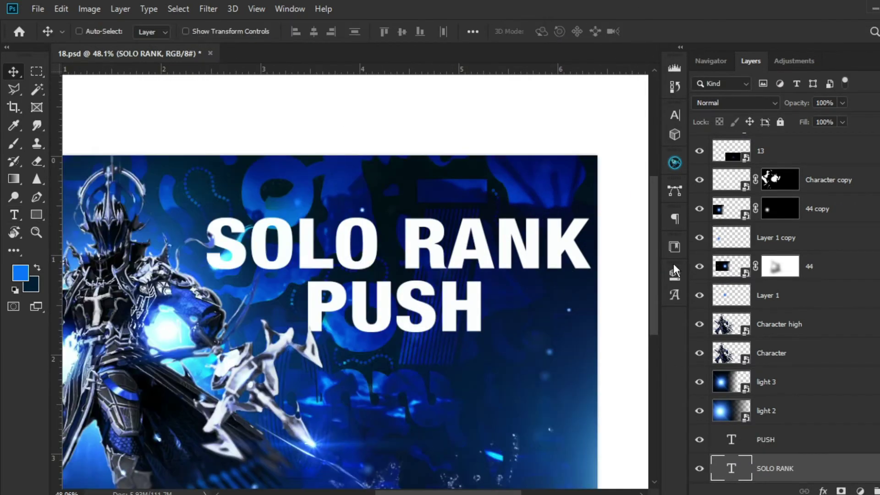
- Group the artwork layers into Group 1 above the Background, keeping the PUSH and SOLO RANK text layers on top
scroll(790, 344, "down", 3)
left_click(789, 344)
scroll(800, 384, "down", 5)
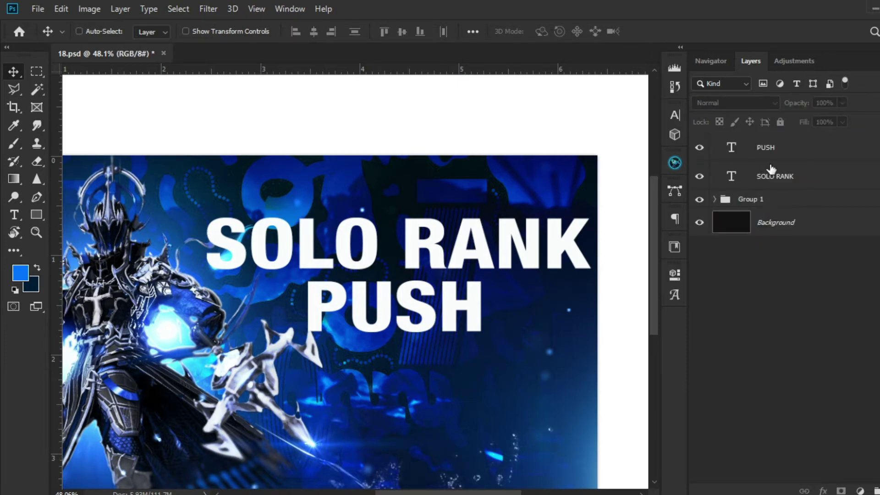
- Tighten the letter tracking of the PUSH and SOLO RANK text layers to -20
left_click(766, 148)
left_click(675, 256)
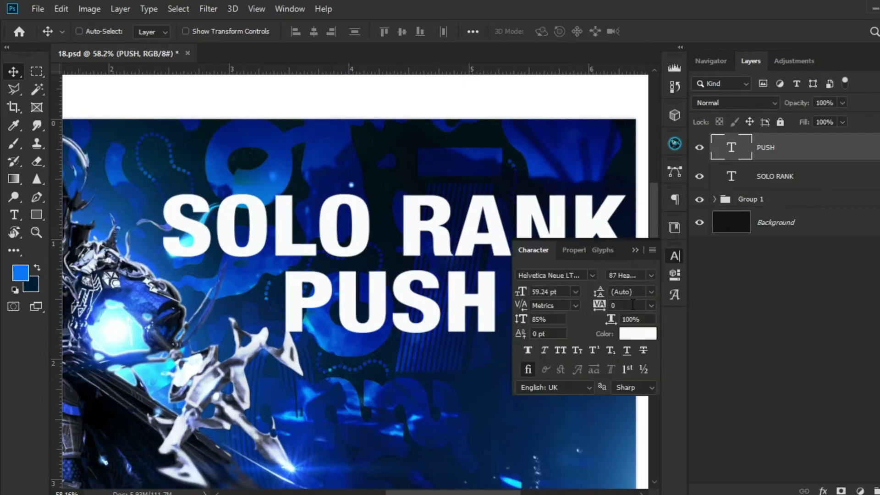
left_click_drag(600, 305, 591, 306)
left_click(775, 177)
left_click(675, 256)
left_click(766, 148)
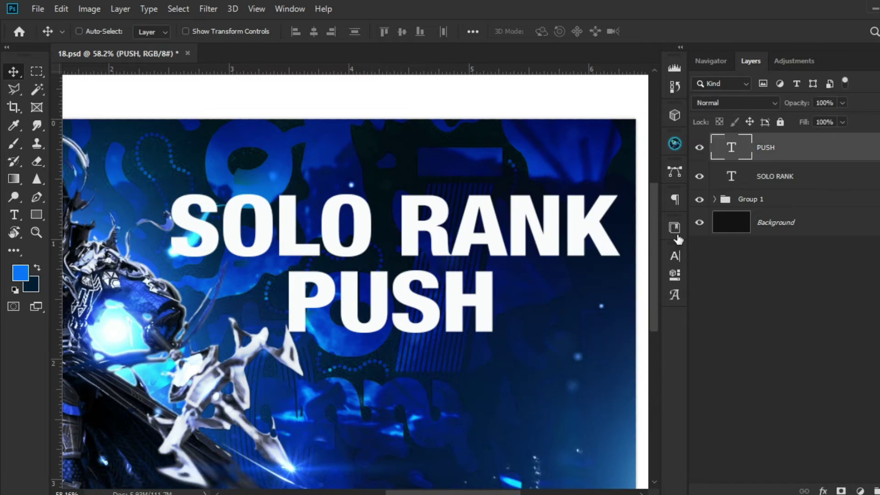
- Shift PUSH left on a layer beneath SOLO RANK, and scale SOLO RANK down to about 47.9 pt
left_click_drag(759, 146, 759, 188)
left_click_drag(568, 336, 477, 332)
left_click(761, 148)
key("ctrl+t")
left_click_drag(618, 189, 573, 196)
left_click_drag(499, 234, 503, 232)
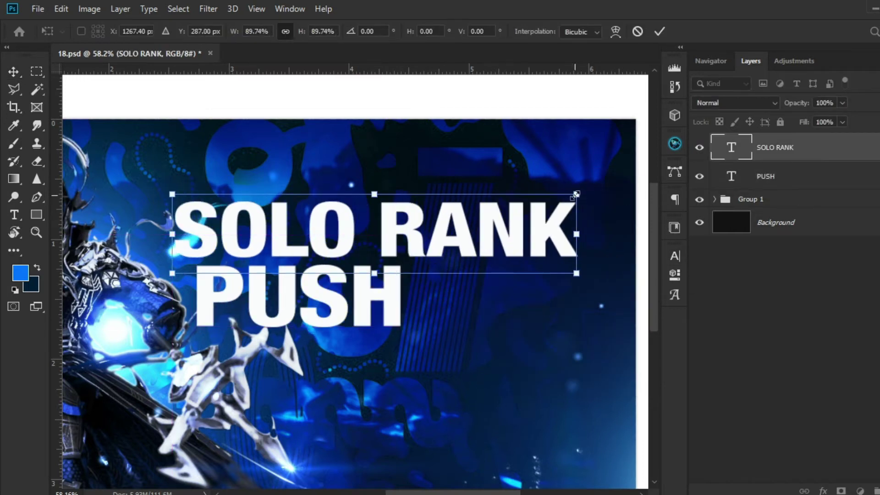
left_click_drag(578, 193, 557, 197)
left_click_drag(475, 221, 469, 229)
left_click_drag(552, 202, 532, 206)
key("Return")
- Delete the separate PUSH layer and add PUSH as a second line in the SOLO RANK text
left_click(765, 177)
key("Delete")
left_click(766, 148)
key("i")
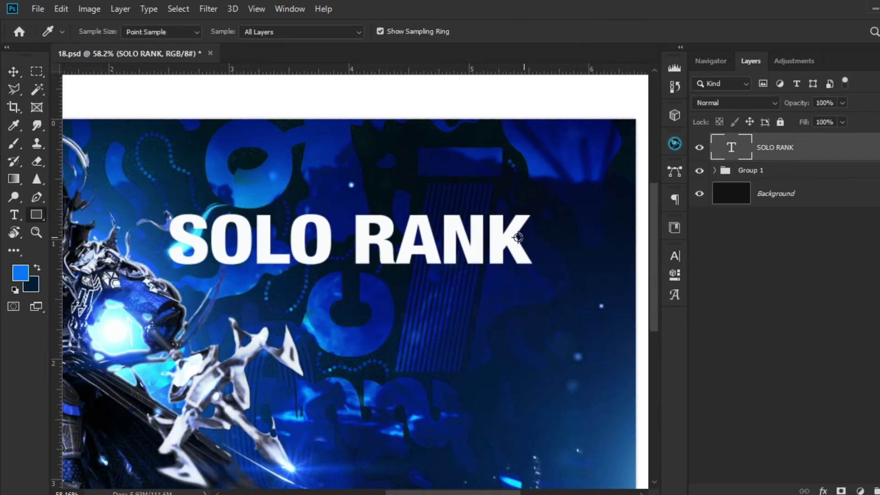
key("y")
key("t")
left_click(518, 237)
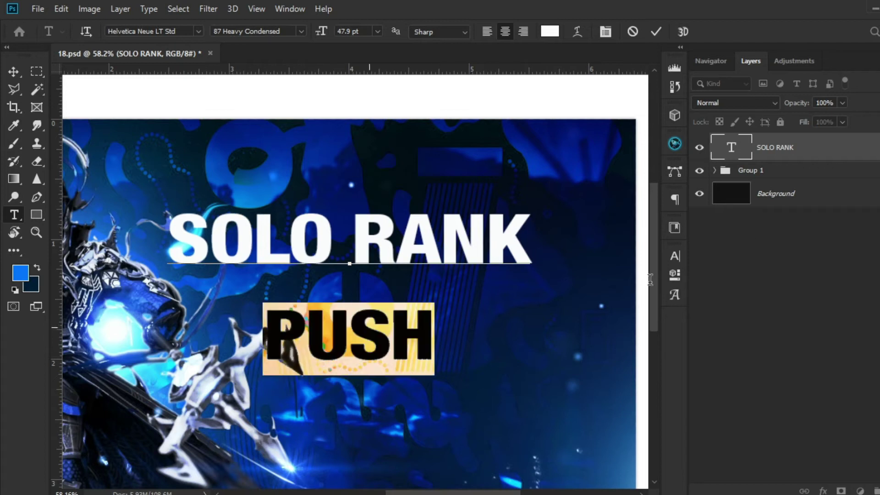
- Enlarge the PUSH line to 55 pt with a 21 pt baseline shift, and offset it left with trailing spaces
key("ctrl+t")
key("Up")
key("Up")
key("Up")
key("Up")
key("Up")
key("Up")
key("Up")
key("Up")
left_click(521, 293)
key("Up")
key("Up")
key("Up")
key("Up")
key("Up")
key("Up")
key("Up")
key("Up")
key("Up")
key("Up")
key("Up")
key("Up")
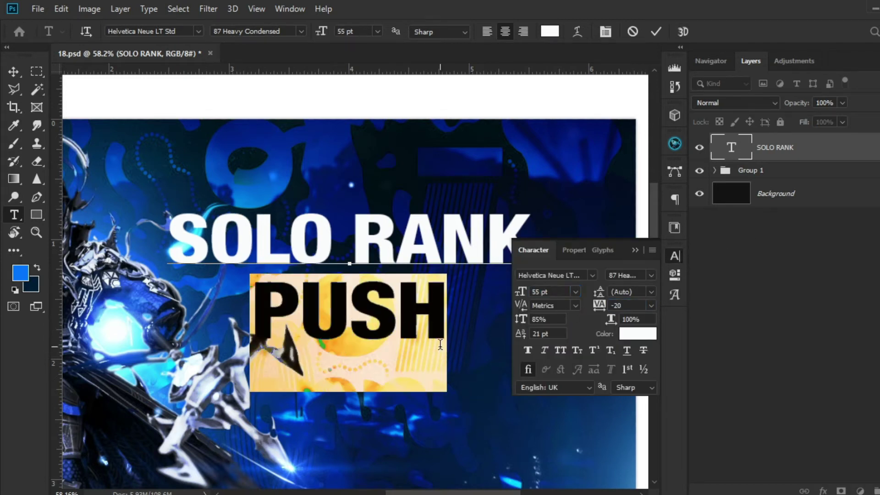
left_click(457, 286)
left_click(656, 31)
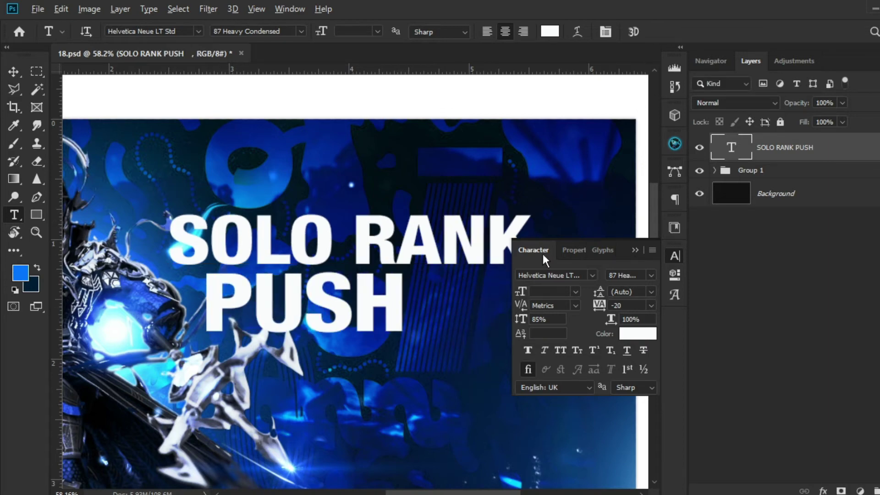
- Rotate the SOLO RANK PUSH text about -2.65° with about -7° horizontal skew, and refine it with -0.7° vertical skew
key("v")
key("ctrl+0")
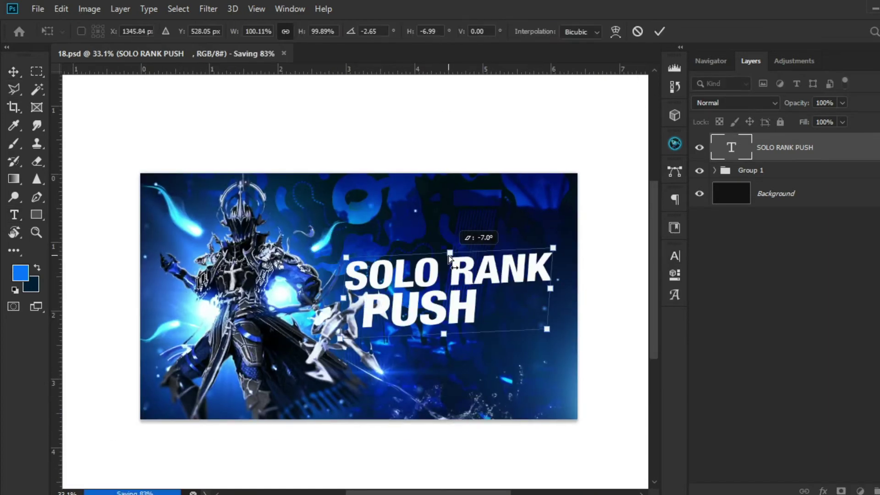
left_click_drag(263, 286, 265, 290)
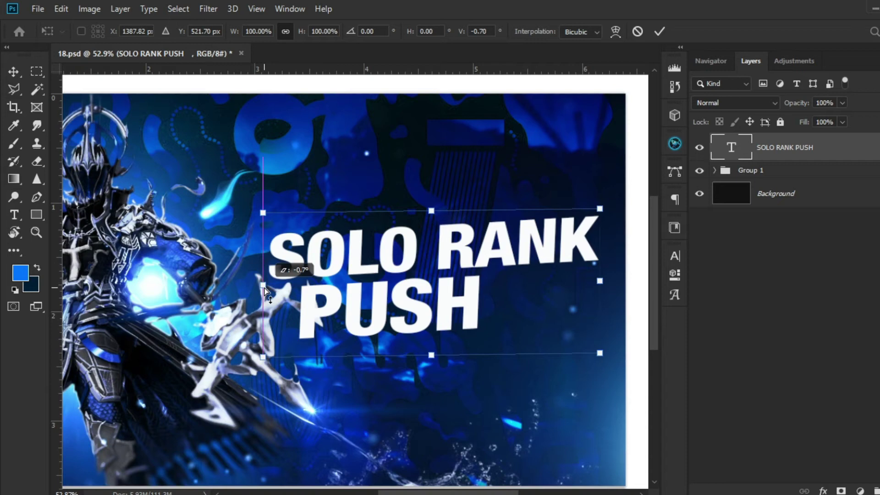
key("Return")
key("ctrl+0")
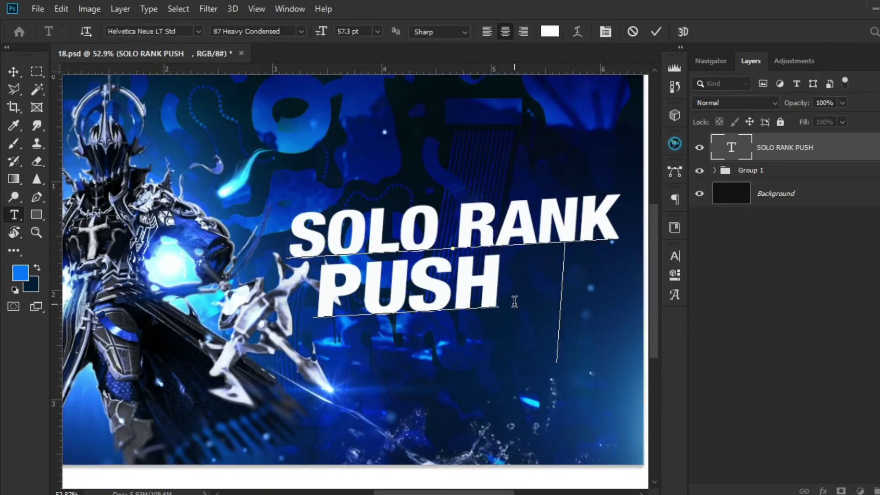
- Replace the trailing spaces after PUSH with leading spaces so the line sits further right, and save the document
key("BackSpace")
key("BackSpace")
key("BackSpace")
key("BackSpace")
key("Home")
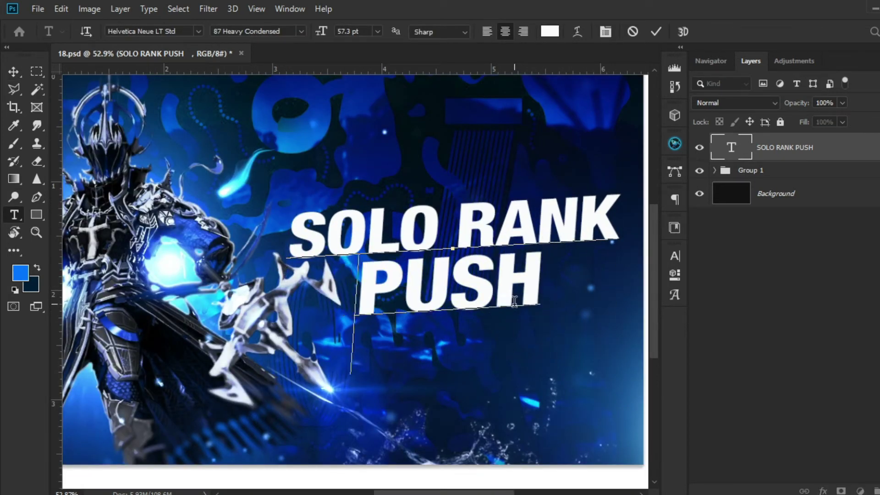
left_click(660, 31)
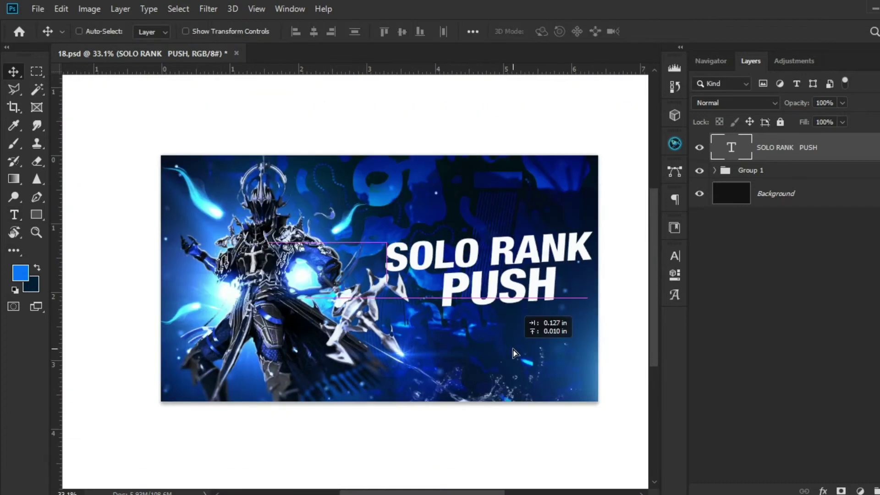
key("ctrl+s")
key("ctrl+plus")
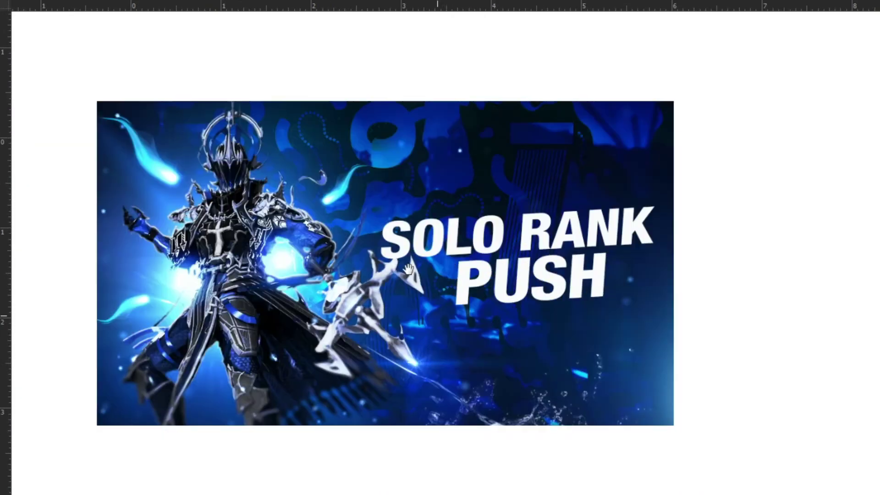
- Apply a slight further vertical and horizontal skew to the SOLO RANK PUSH text
key("ctrl+t")
right_click(495, 306)
left_click(541, 354)
left_click_drag(372, 258, 372, 262)
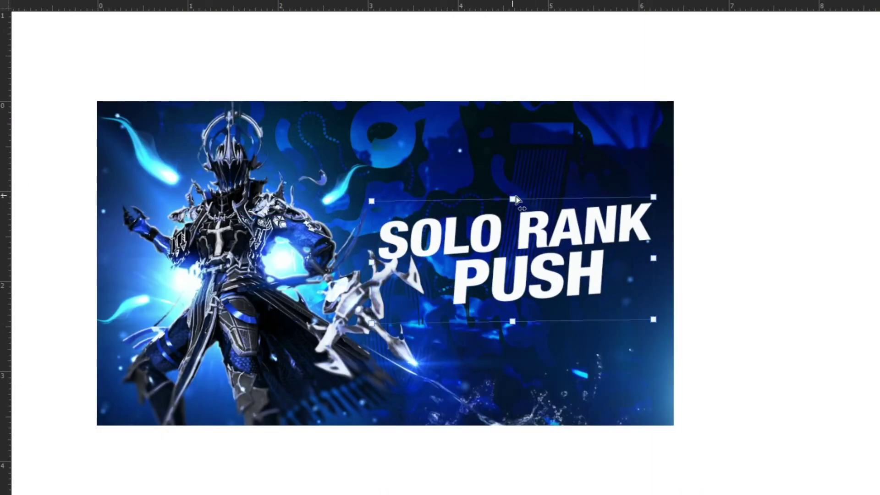
left_click_drag(516, 200, 518, 200)
key("ctrl+z")
scroll(444, 291, "down", 2)
key("alt+space")
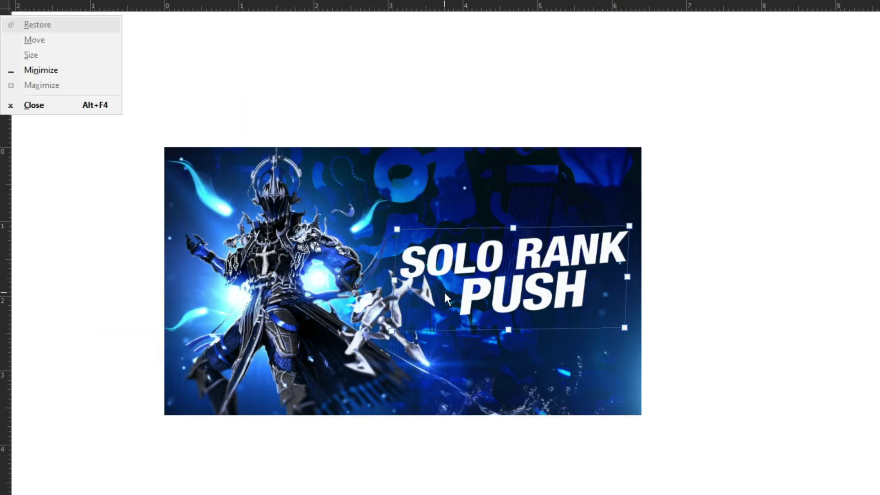
scroll(380, 395, "down", 3)
key("Return")
left_click_drag(379, 447, 416, 398)
left_click_drag(498, 382, 504, 386)
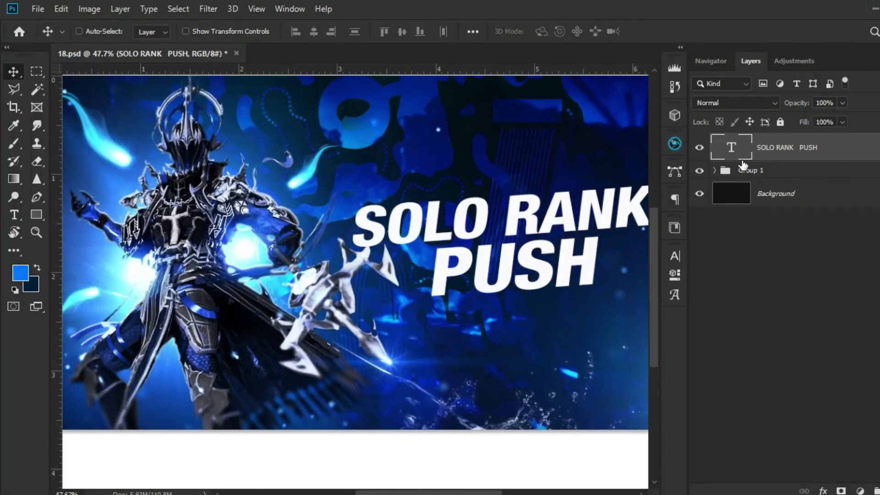
- Move the SOLO RANK PUSH layer into Group 1 between the Character and light 3 layers, and save the document
left_click(718, 172)
left_click_drag(776, 144, 846, 388)
scroll(408, 268, "up", 8)
scroll(400, 294, "down", 9)
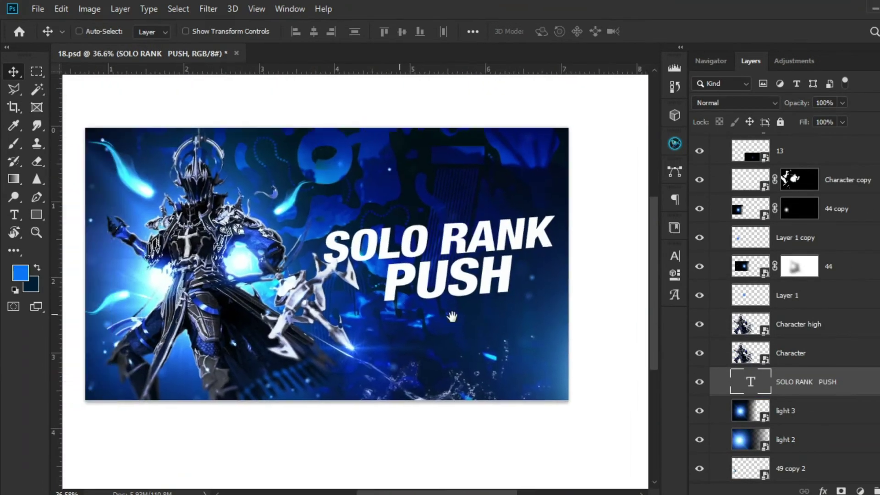
left_click(473, 32)
left_click(513, 157)
left_click(510, 179)
left_click(515, 67)
left_click(581, 269)
scroll(505, 275, "down", 2)
scroll(436, 265, "up", 3)
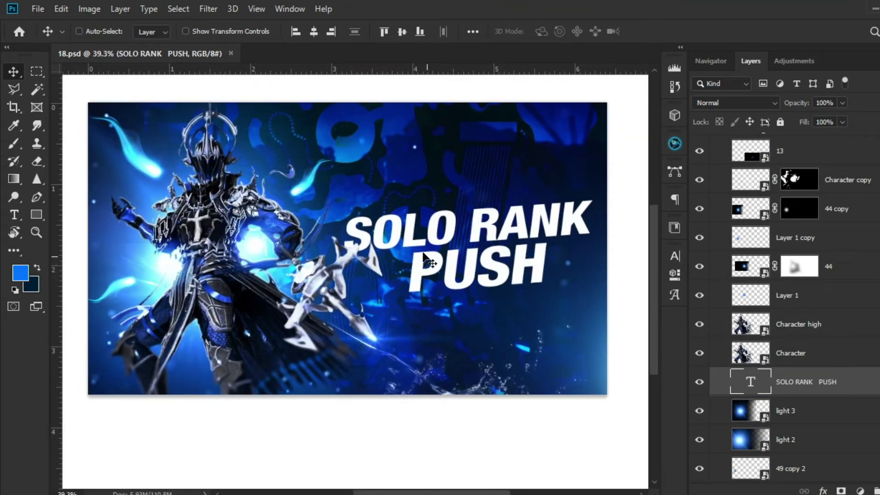
- Mask the word PUSH out of the text layer, and keep a duplicate beneath it with an inverted mask showing only PUSH
scroll(412, 284, "down", 1)
scroll(494, 263, "up", 5)
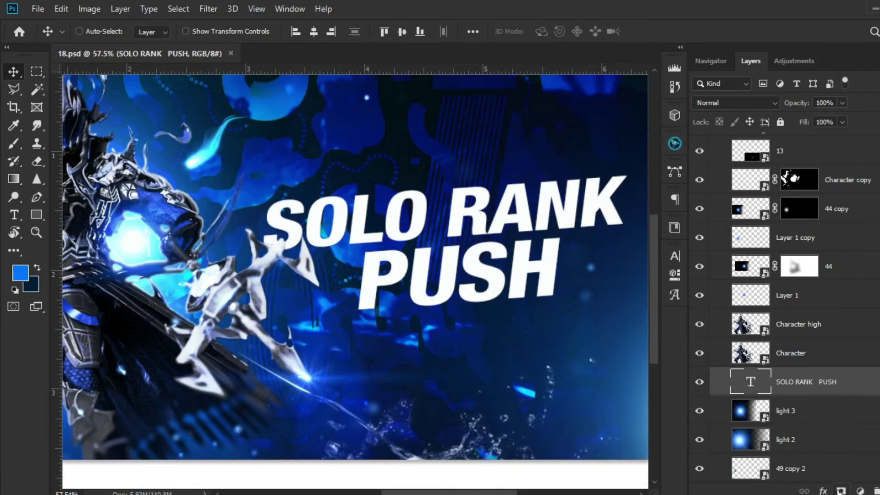
left_click(841, 491)
left_click_drag(489, 287, 442, 312)
key("l")
scroll(411, 341, "up", 3)
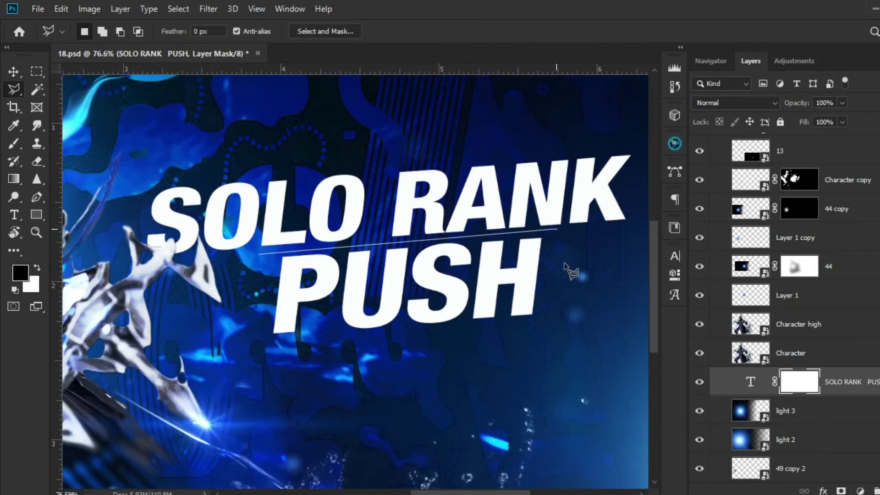
key("b")
left_click_drag(379, 325, 191, 308)
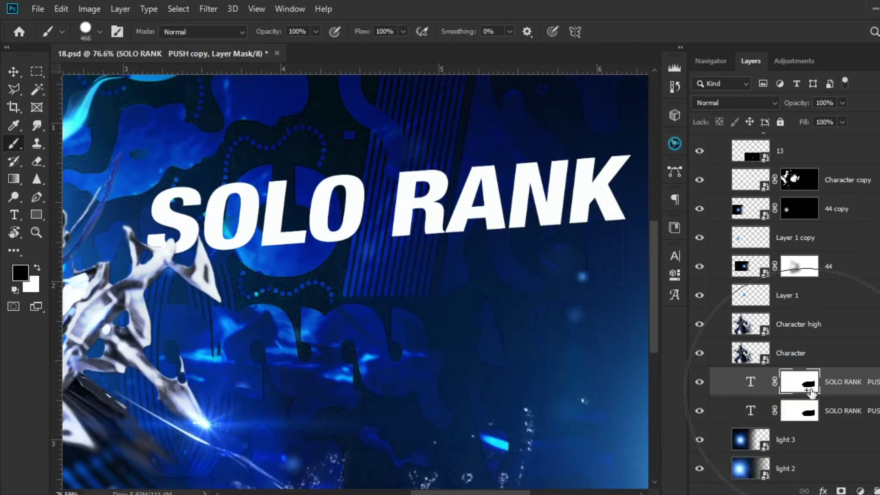
key("ctrl+i")
key("ctrl+[")
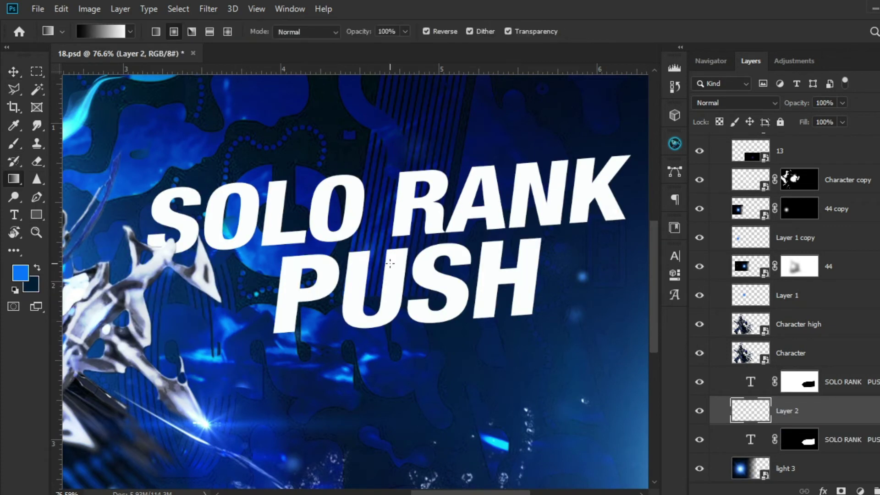
- Draw a black-to-transparent gradient downward from the top on Layer 2, above the PUSH text layer
left_click(101, 31)
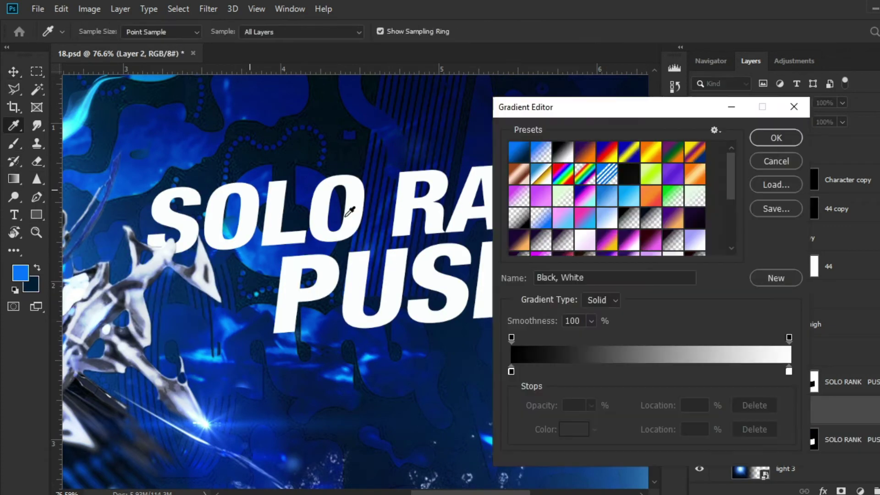
left_click(776, 137)
left_click_drag(402, 246, 408, 183)
key("ctrl+z")
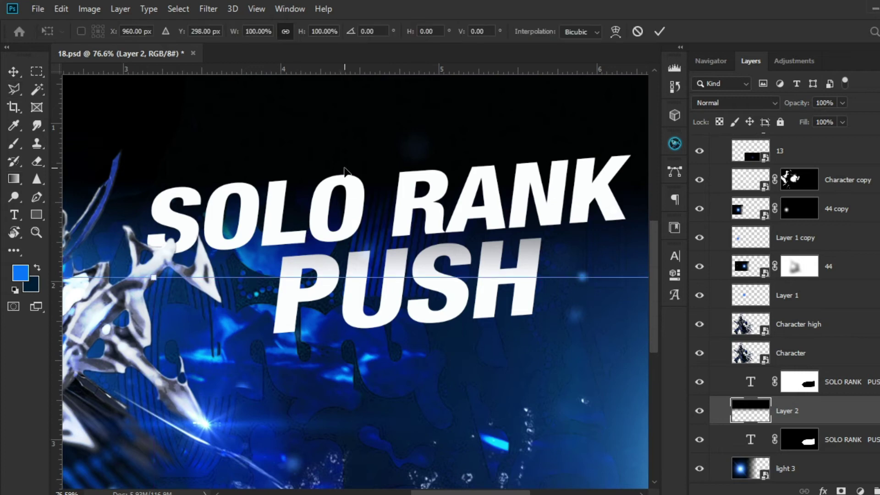
- Lower the gradient layer, rotate it about -2.5° to match the text, and clip it to the PUSH text
left_click_drag(345, 172, 349, 190)
left_click_drag(339, 331, 347, 330)
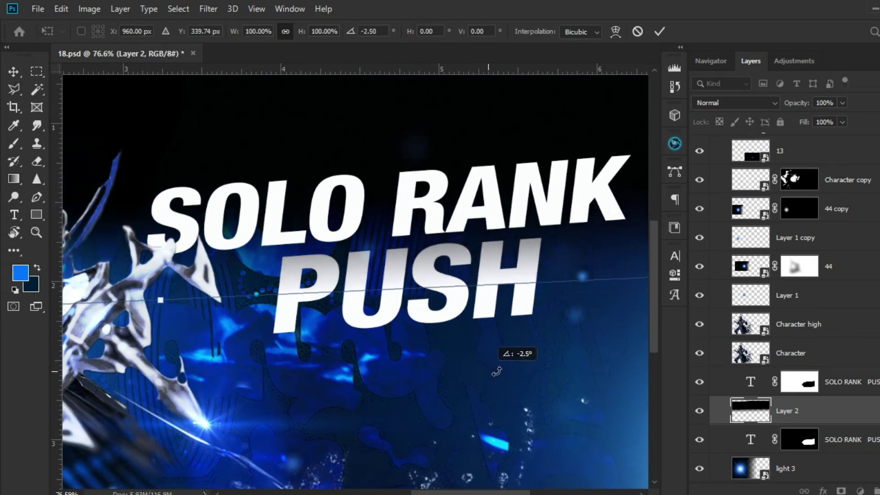
right_click(848, 419)
left_click(752, 321)
- Reposition and transform the clipped gradient so it shades only the upper part of the PUSH letters
scroll(436, 354, "up", 3)
left_click_drag(415, 312, 423, 349)
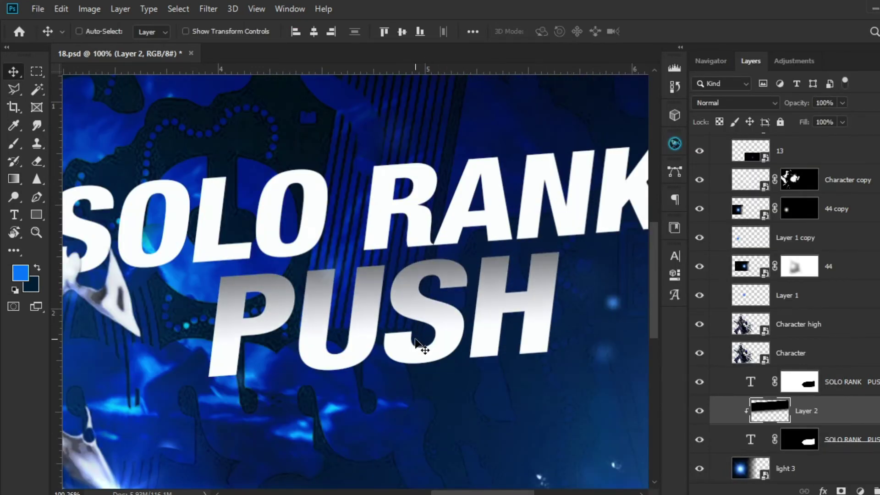
scroll(422, 349, "down", 3)
key("ctrl+t")
left_click_drag(153, 385, 153, 330)
left_click_drag(389, 219, 389, 230)
scroll(448, 353, "up", 3)
mouse_move(439, 408)
left_mouse_down()
mouse_move(439, 395)
mouse_move(439, 409)
left_mouse_up()
- Convert both masked text layers to smart objects and rename them SOLO RANK and PUSH
left_click(780, 440)
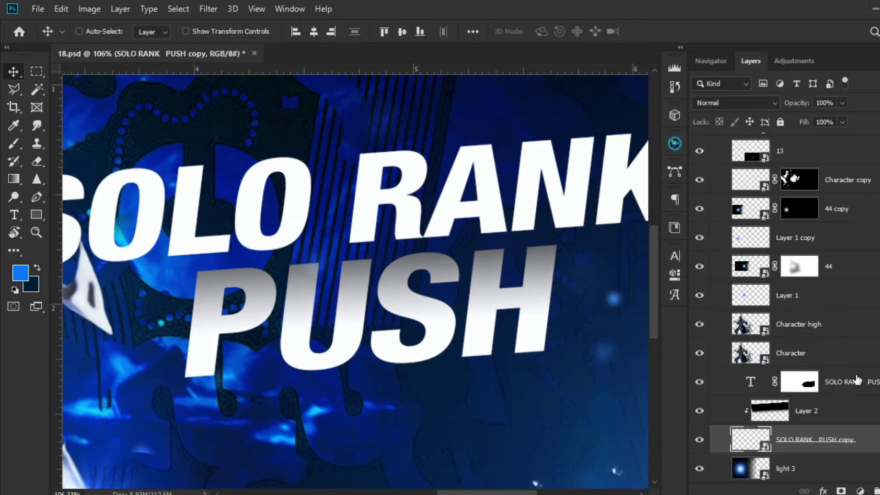
left_click(848, 380)
right_click(848, 380)
left_click(651, 16)
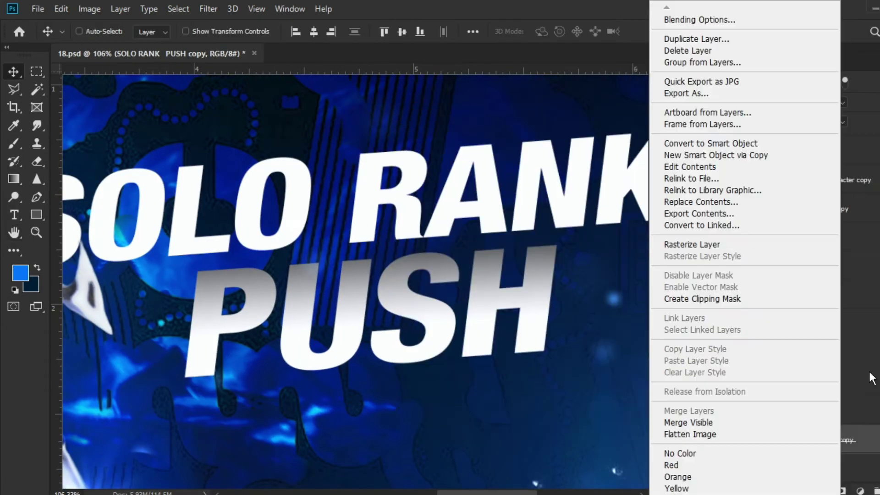
key("Escape")
double_click(817, 381)
double_click(817, 439)
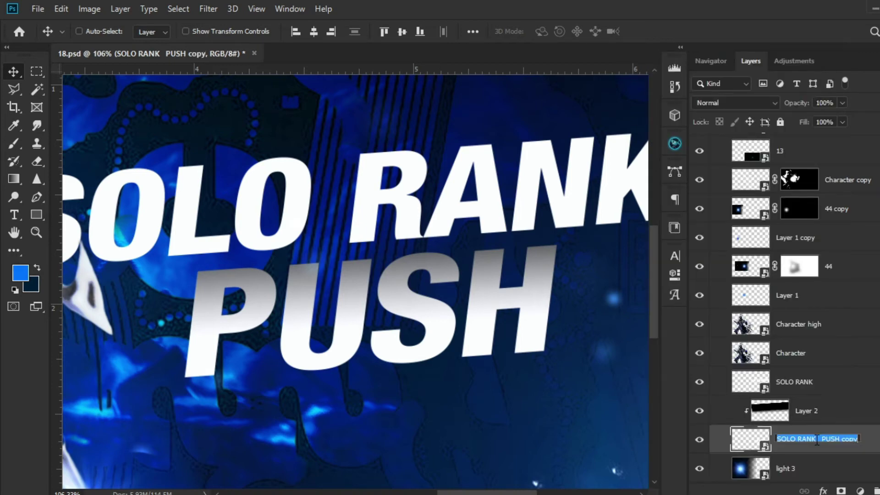
- Add a 4 px white inside stroke to the PUSH layer
right_click(834, 444)
left_click(674, 7)
left_click(427, 228)
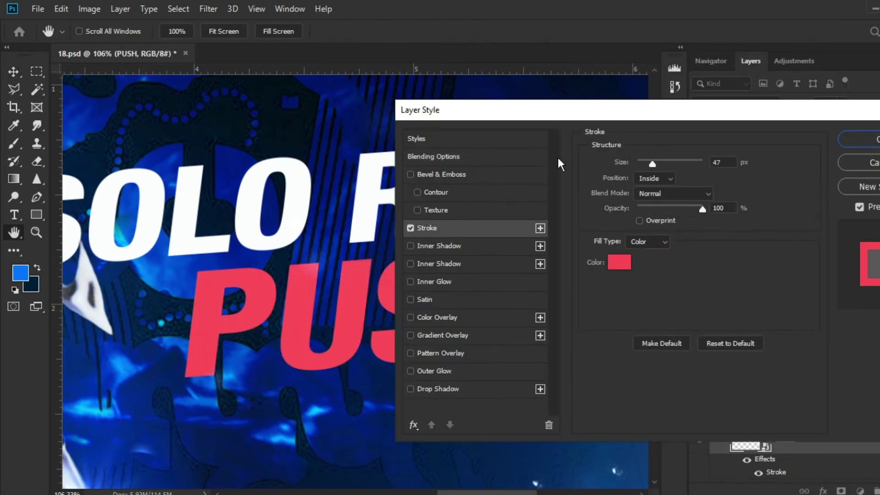
left_click_drag(652, 163, 645, 164)
left_click(619, 262)
left_click(577, 230)
left_click(866, 221)
type("4")
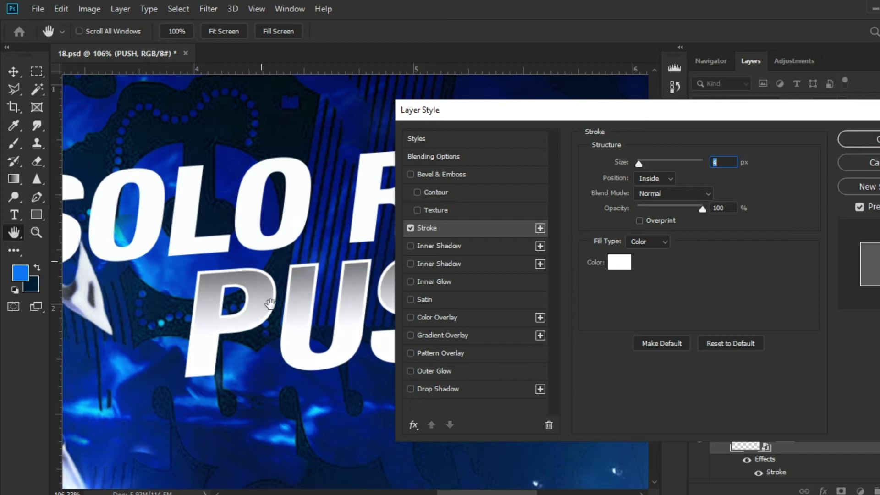
- Add a black Inner Shadow to PUSH in Normal mode with 33% opacity, 8 px distance, 1% choke and 20 px size
left_click(439, 246)
left_click(410, 246)
left_click(439, 263)
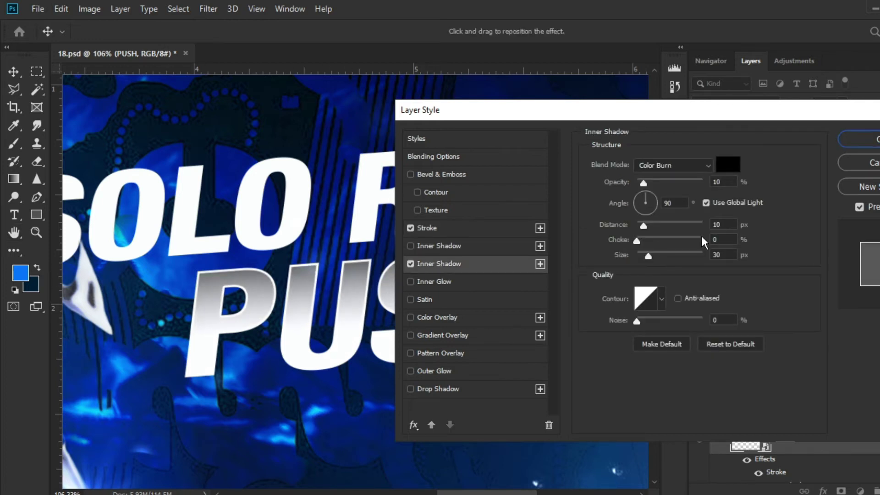
left_click(654, 165)
left_click(651, 176)
left_click_drag(644, 182, 741, 209)
mouse_move(645, 227)
left_mouse_down()
mouse_move(650, 256)
mouse_move(642, 255)
left_mouse_up()
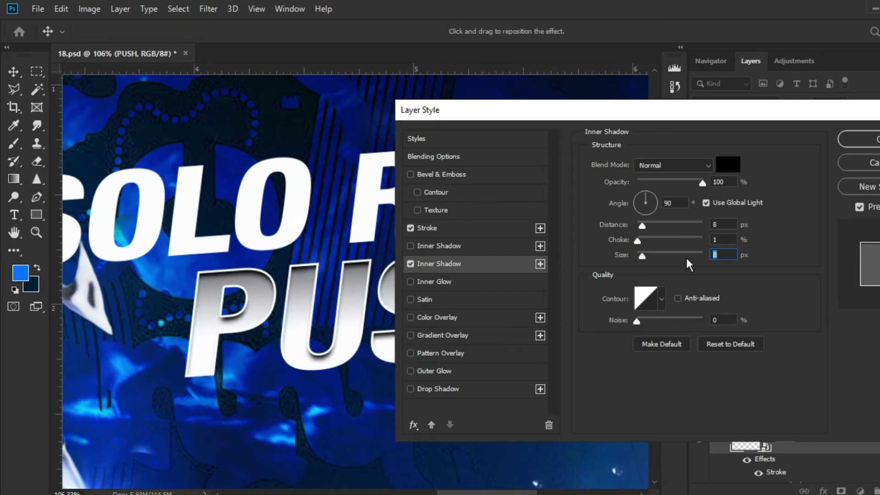
scroll(686, 257, "up", 12)
left_click_drag(703, 182, 663, 183)
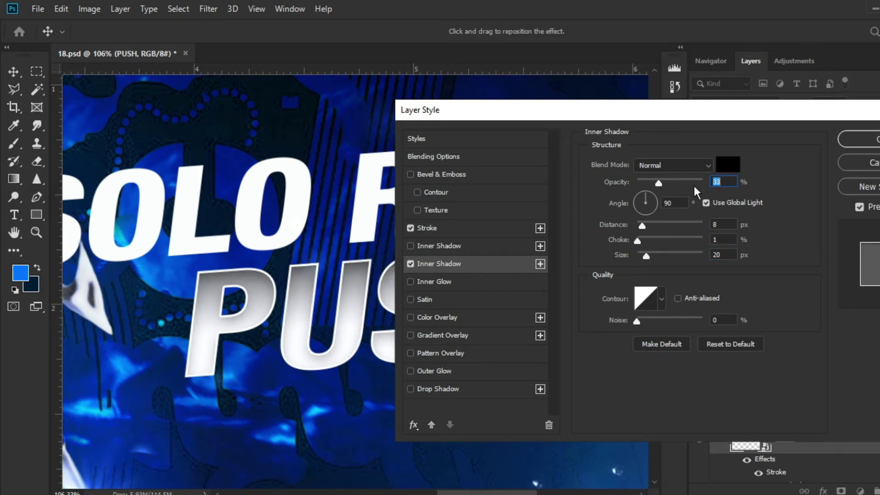
- Change the PUSH stroke to a 3 px inside stroke filled with a black-to-white linear gradient at 90°
left_click(480, 230)
left_click(639, 244)
left_click(642, 253)
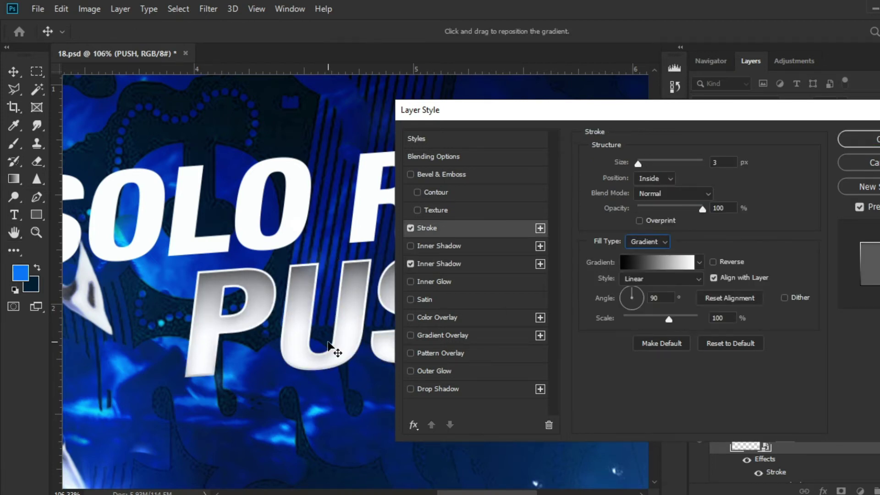
left_click(633, 263)
left_click(607, 245)
left_click(584, 244)
scroll(583, 229, "up", 2)
left_click(575, 153)
key("Return")
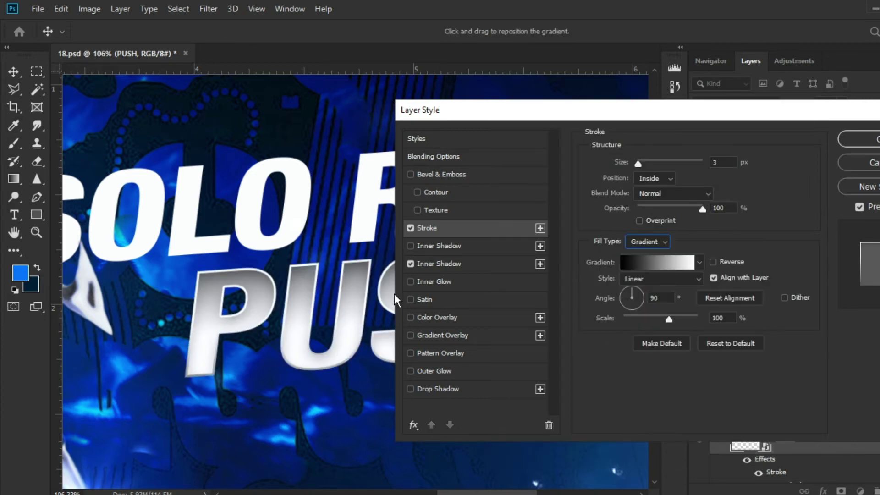
- Cycle through the gradient stroke's blend modes from Multiply onward to one that keeps the PUSH letter edges bright
left_click(662, 196)
left_click(656, 332)
left_click(663, 194)
left_click(656, 216)
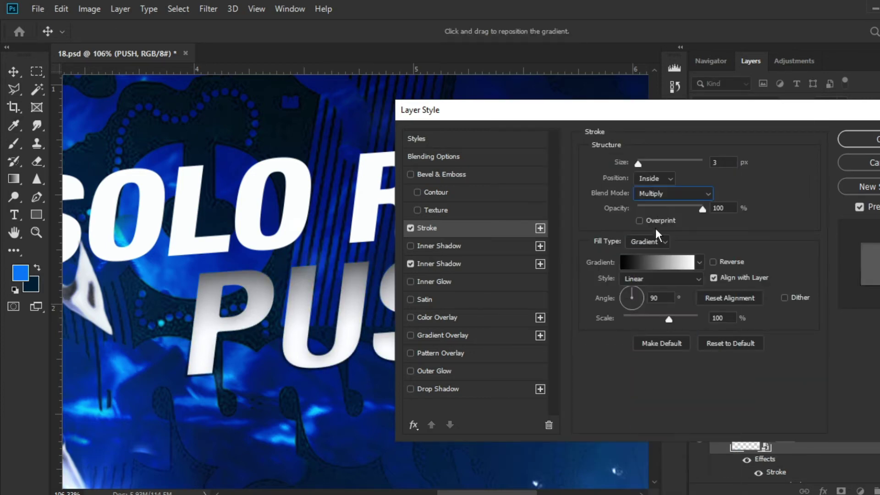
scroll(650, 244, "down", 9)
scroll(649, 245, "up", 2)
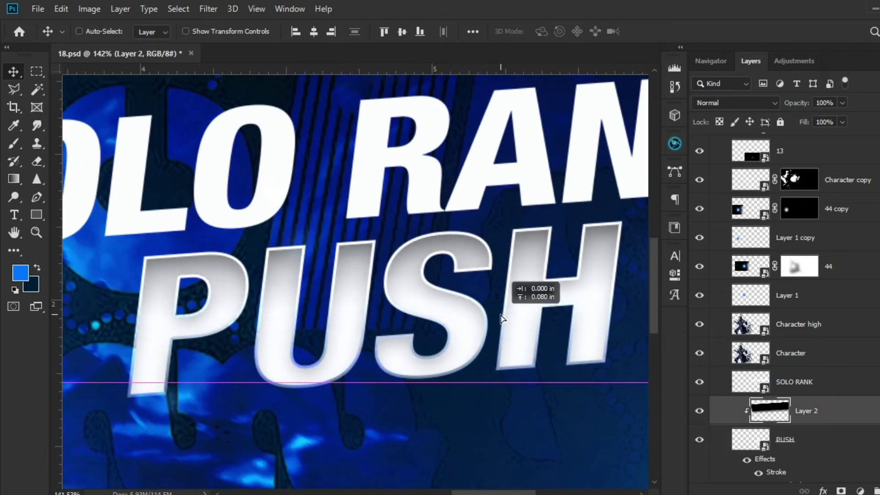
- Shift the clipped gradient layer vertically by about 0.08 in over the PUSH letters
left_click_drag(506, 294, 504, 298)
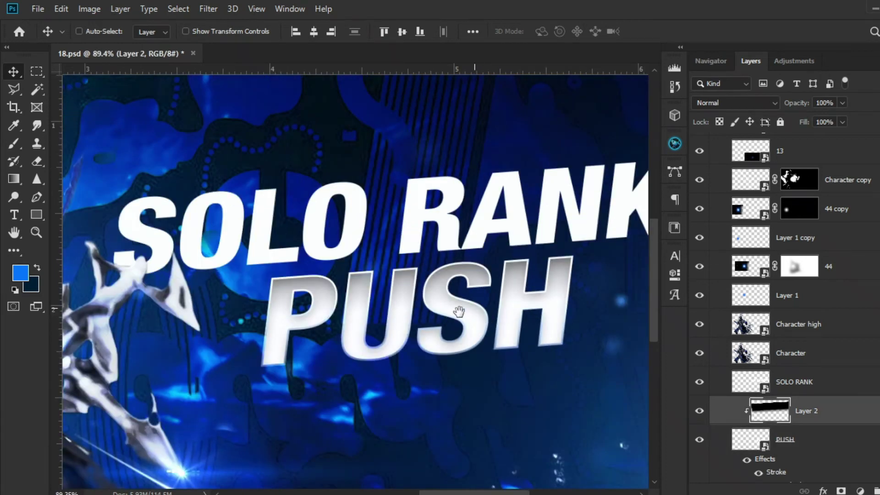
left_click_drag(458, 312, 433, 316)
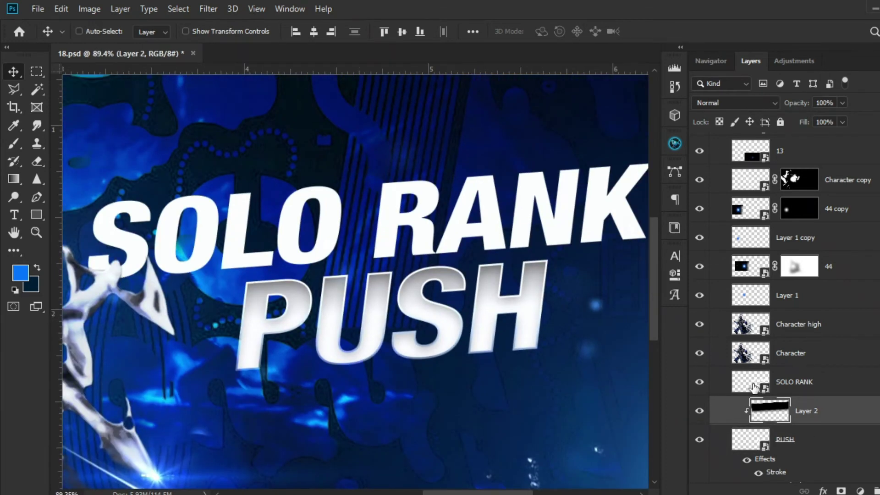
- Paste the PUSH layer's stroke and inner shadow style onto the SOLO RANK layer
right_click(772, 380)
left_click(792, 421)
scroll(792, 421, "down", 2)
scroll(316, 232, "down", 2)
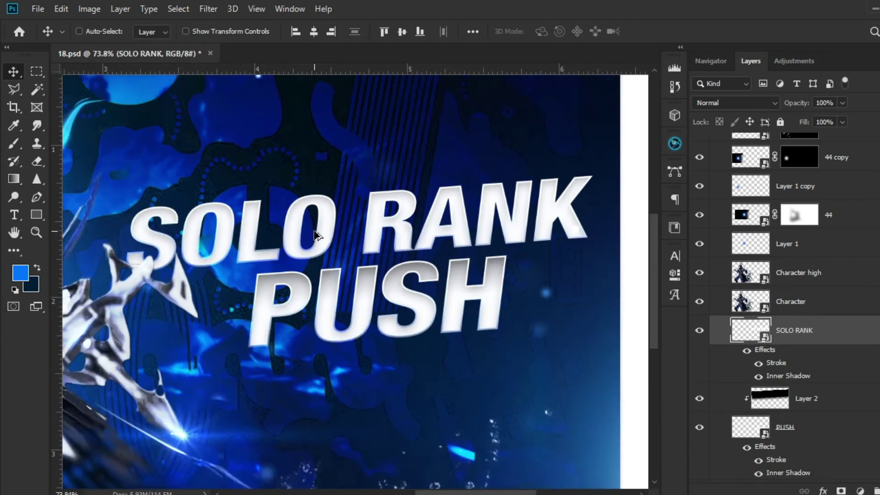
left_click_drag(591, 358, 573, 356)
- Add a reversed black-to-white linear Gradient Overlay at 90° to the SOLO RANK layer
double_click(825, 330)
left_click(444, 336)
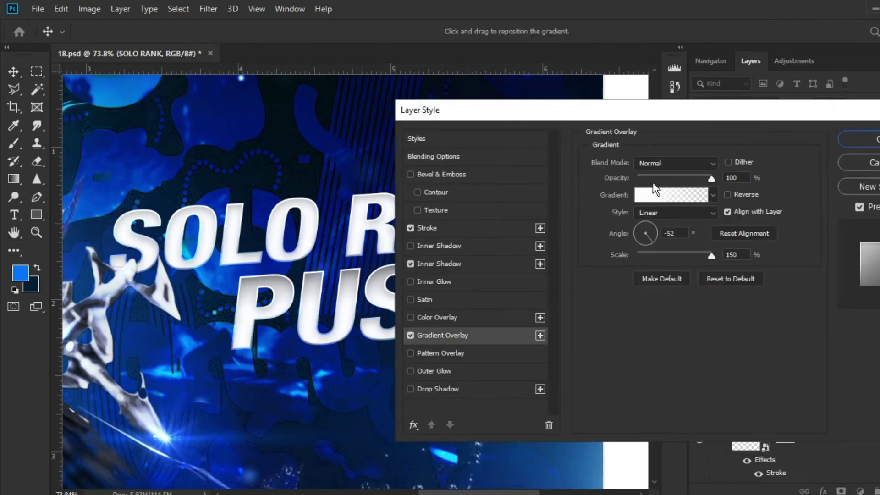
left_click(665, 195)
left_click(575, 154)
left_click(775, 138)
left_click(672, 233)
double_click(672, 234)
type("0")
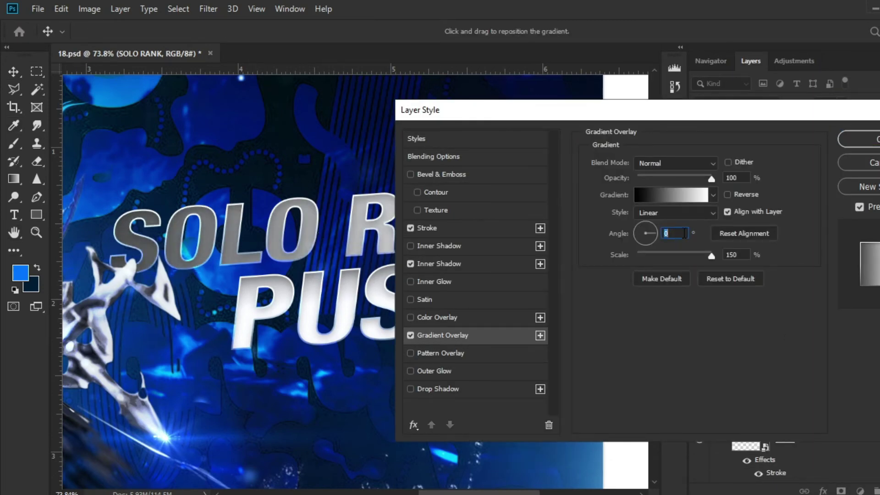
type("90")
left_click(739, 195)
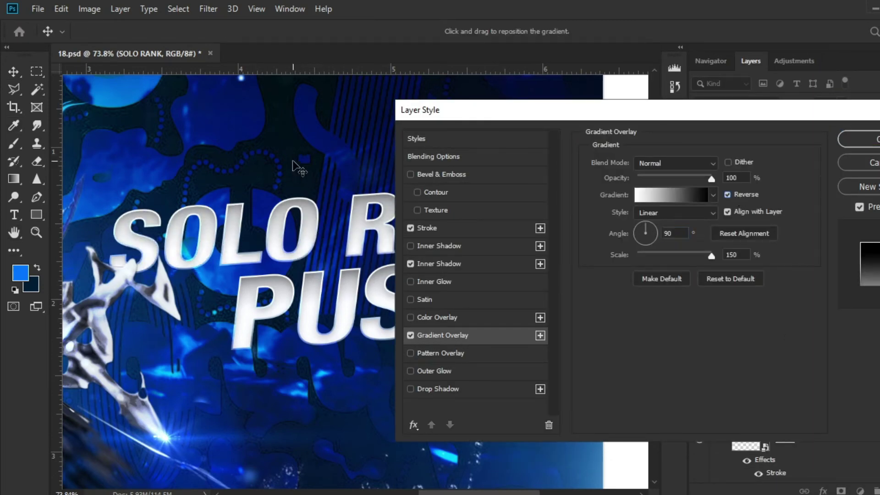
left_click(862, 139)
- Collapse the effects lists of the PUSH and SOLO RANK layers and save the document
scroll(839, 349, "down", 5)
scroll(843, 358, "up", 3)
left_click(877, 283)
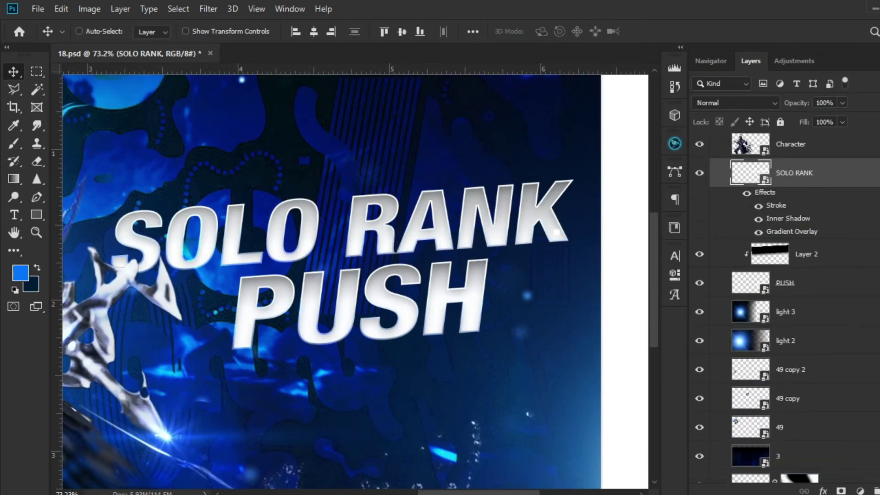
left_click(877, 173)
key("ctrl+s")
- Scale the PUSH layer up proportionally to about 108%
left_click(797, 209)
left_click(788, 236)
key("ctrl+t")
left_click_drag(518, 296, 532, 295)
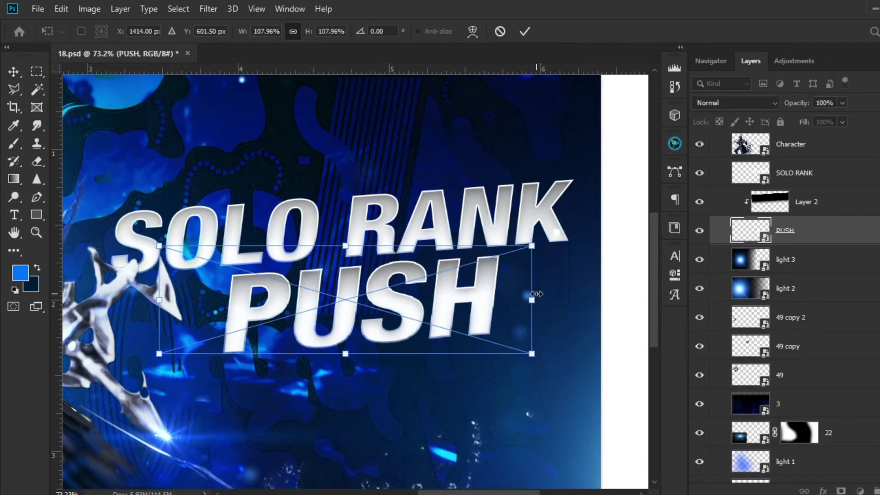
key("Return")
scroll(459, 303, "down", 4)
scroll(463, 299, "up", 6)
- Unclip the gradient layer, shift it slightly to suit the enlarged text, and clip it to PUSH again
left_click(829, 200)
left_click(807, 216, "alt")
scroll(449, 289, "down", 4)
key("ctrl+t")
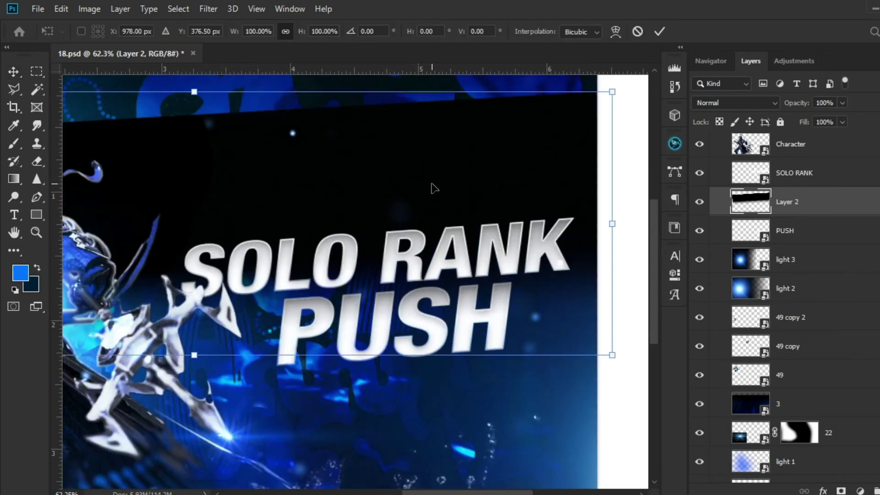
left_click_drag(433, 189, 438, 194)
key("Return")
left_click(825, 216, "alt")
- Inspect the overall thumbnail composition and the styled text in full-screen view
scroll(508, 280, "down", 6)
key("z")
left_click_drag(463, 327, 458, 279)
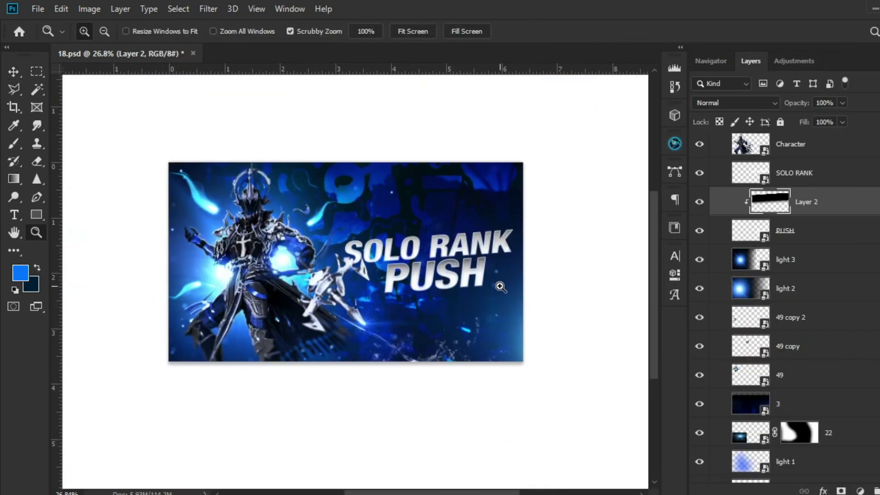
key("f")
key("f")
key("ctrl+plus")
scroll(497, 279, "up", 4)
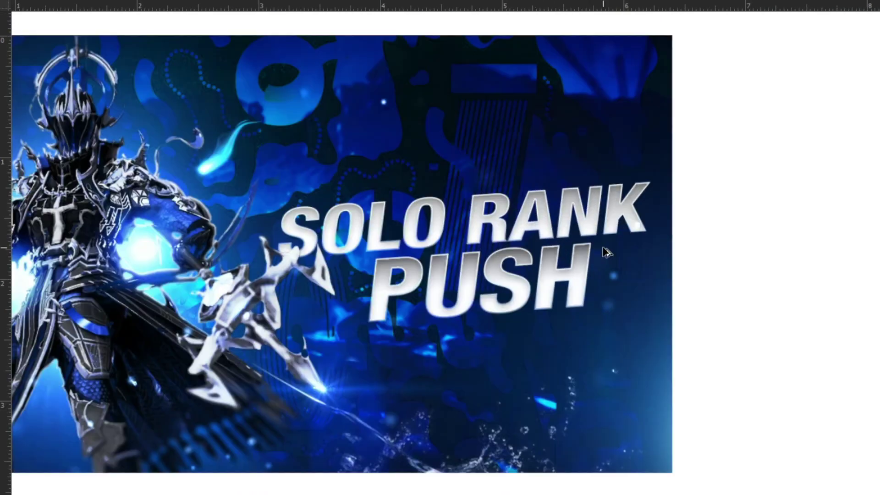
scroll(409, 258, "down", 1)
key("f")
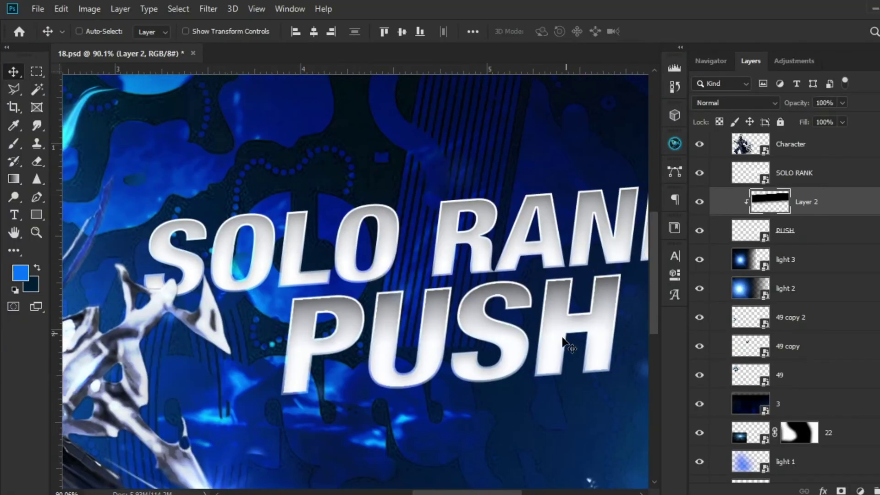
- Change the clipped gradient layer's blend mode, and group the text layers under the name Text
left_click_drag(563, 341, 555, 336)
left_click(734, 103)
left_click(743, 156)
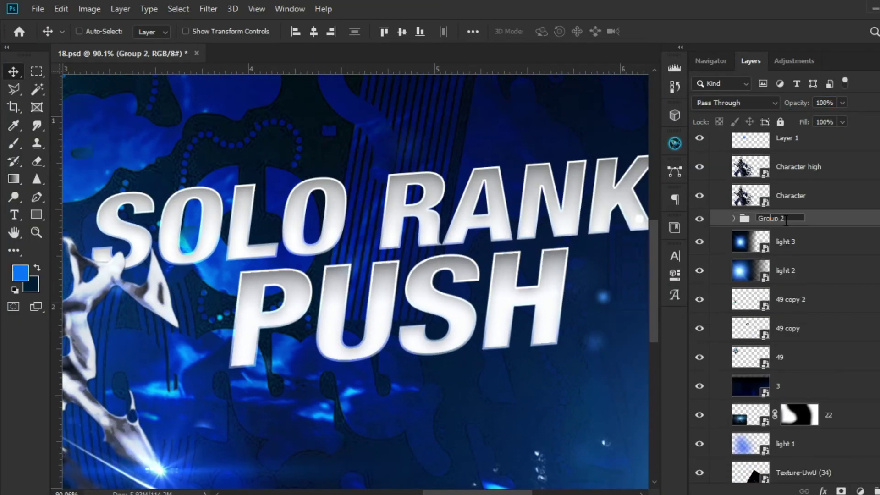
- Group the light and particle layers as Light, and the textures, gradient adjustments and Game BG as BG
left_click(835, 250)
scroll(832, 367, "up", 1)
left_click(830, 460, "shift")
key("ctrl+g")
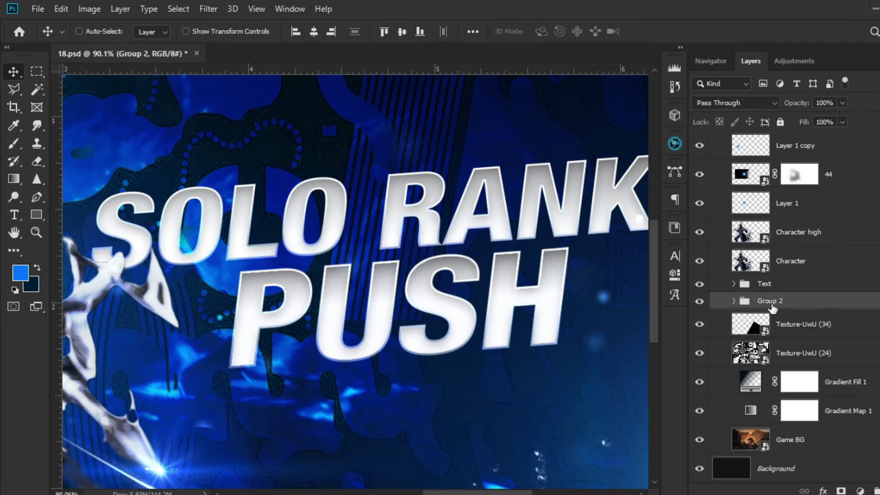
left_click(775, 324)
left_click(778, 440, "shift")
key("ctrl+g")
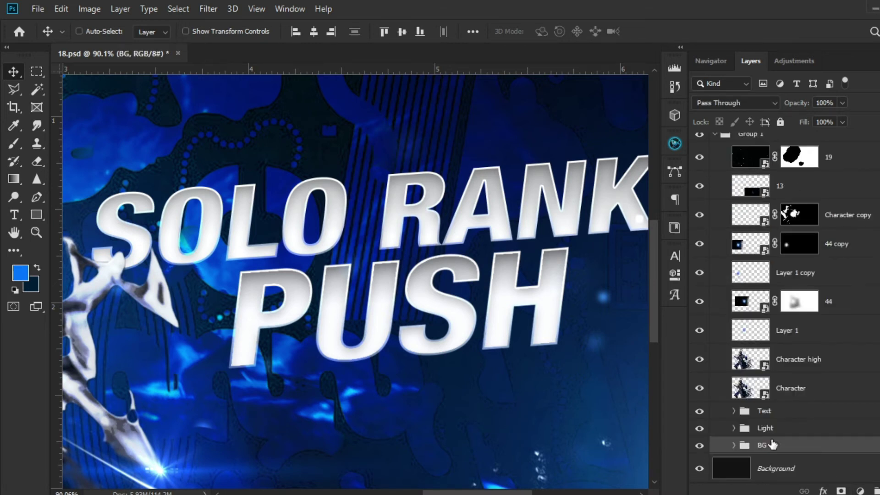
- Group the character layers together with their glow and particle layers under the name Character
left_click(790, 388)
left_click(829, 157, "shift")
key("ctrl+g")
double_click(770, 159)
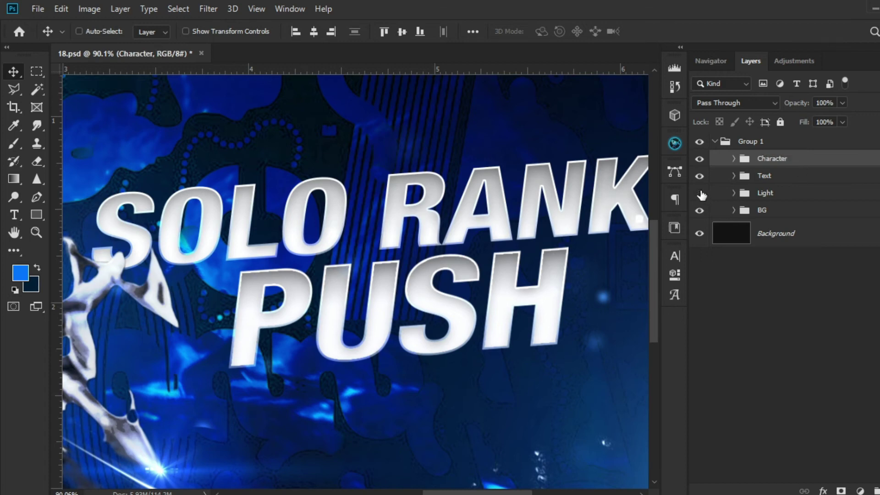
- Duplicate the Text group and merge the duplicate into a single Text copy layer
left_click(740, 180)
left_click(734, 175)
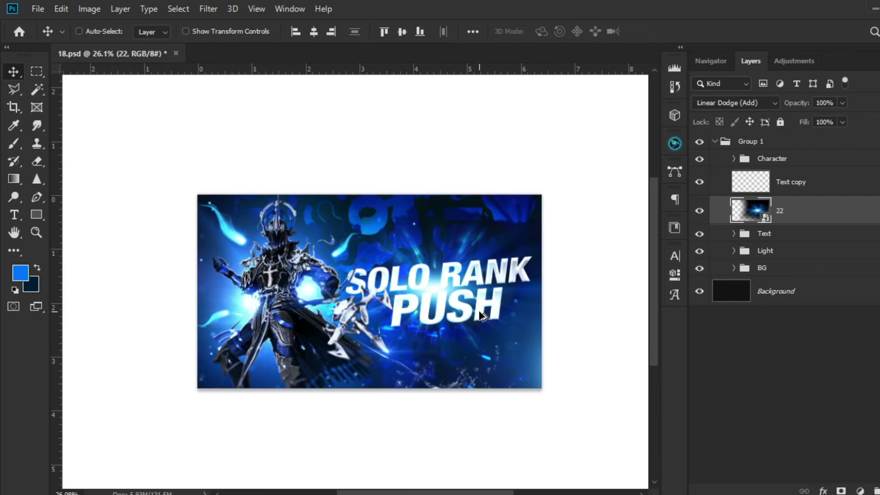
- Centre the 22 light flare at about 62% scale on the SOLO RANK PUSH text and move its layer above Text copy
left_click_drag(417, 255, 426, 281)
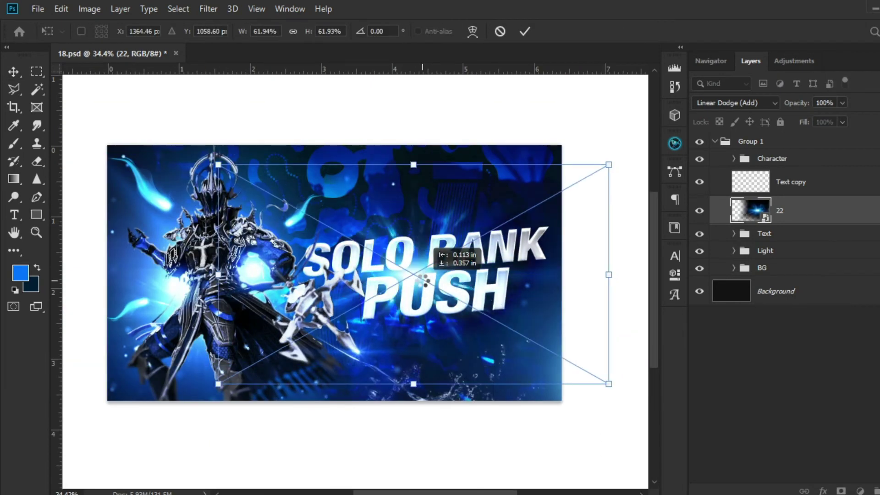
key("Return")
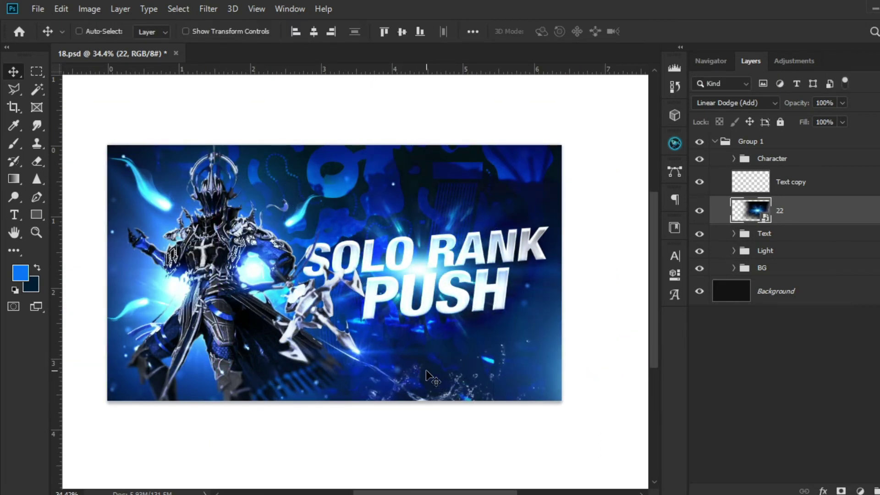
scroll(425, 370, "up", 5)
left_click_drag(796, 208, 797, 176)
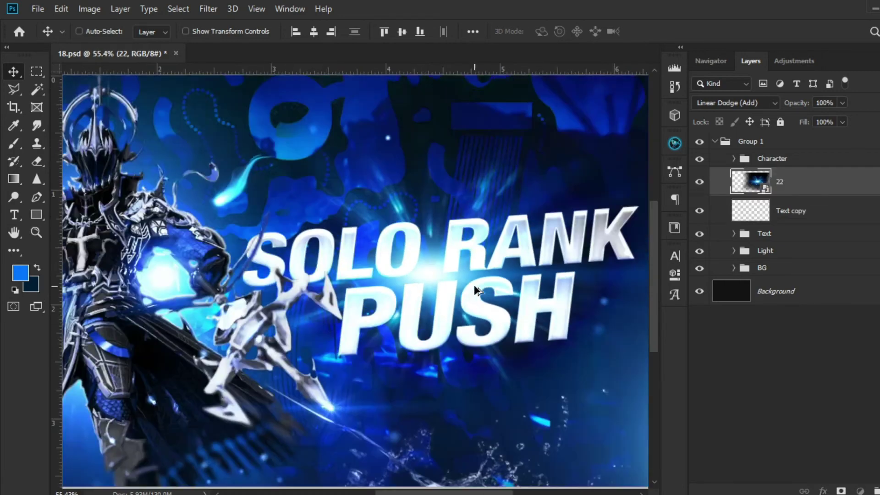
- Examine how the flare over the text works in the whole thumbnail in full-screen view
scroll(474, 284, "down", 12)
scroll(461, 313, "up", 4)
key("f")
key("f")
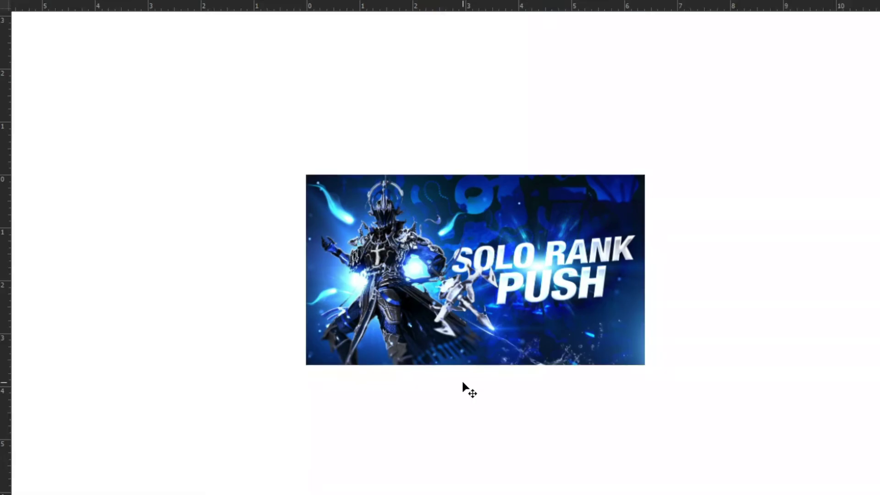
scroll(463, 383, "up", 2)
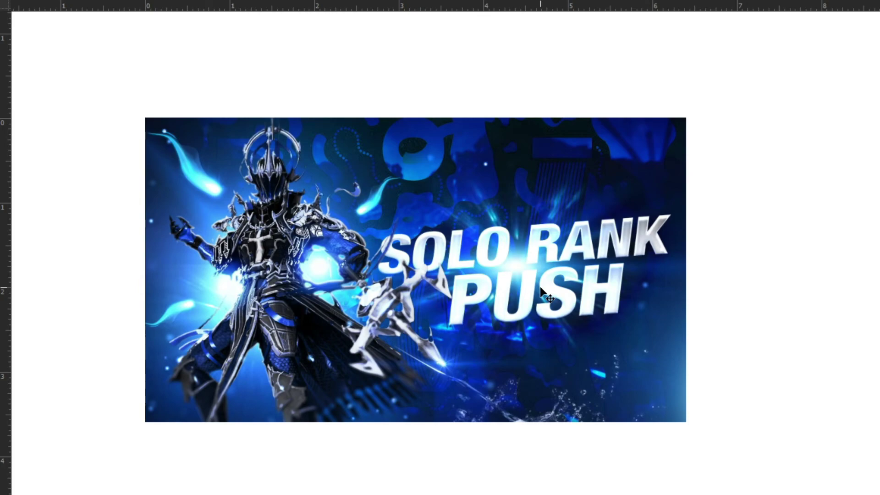
key("f")
- From File Explorer, place 39.png from the Particles By Sabbir GFX folder in Linear Dodge (Add) mode, with its glow on the K's upper tip
key("alt+Tab")
left_click(544, 390)
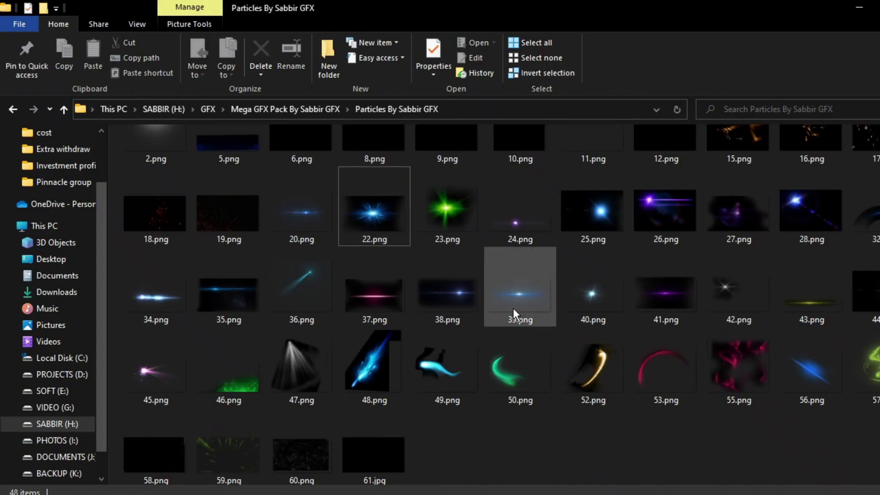
left_click_drag(513, 321, 516, 466)
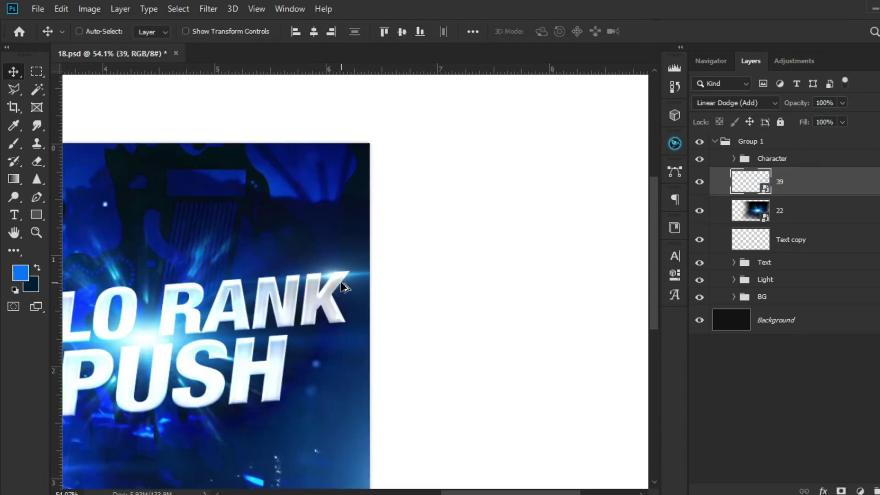
scroll(321, 283, "up", 8)
left_click_drag(404, 299, 452, 303)
scroll(448, 298, "down", 9)
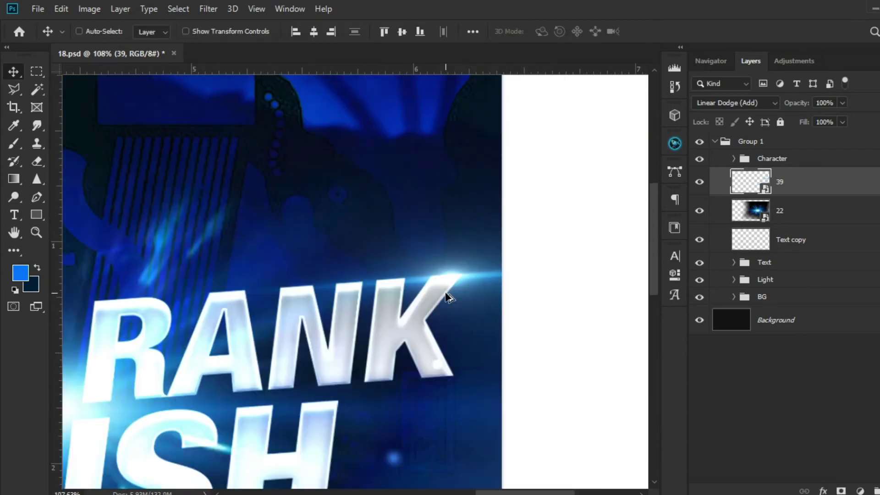
- Duplicate the 39 flare twice and spread the copies over other parts of the SOLO RANK PUSH lettering
left_click_drag(568, 326, 329, 459)
left_click_drag(395, 460, 331, 367)
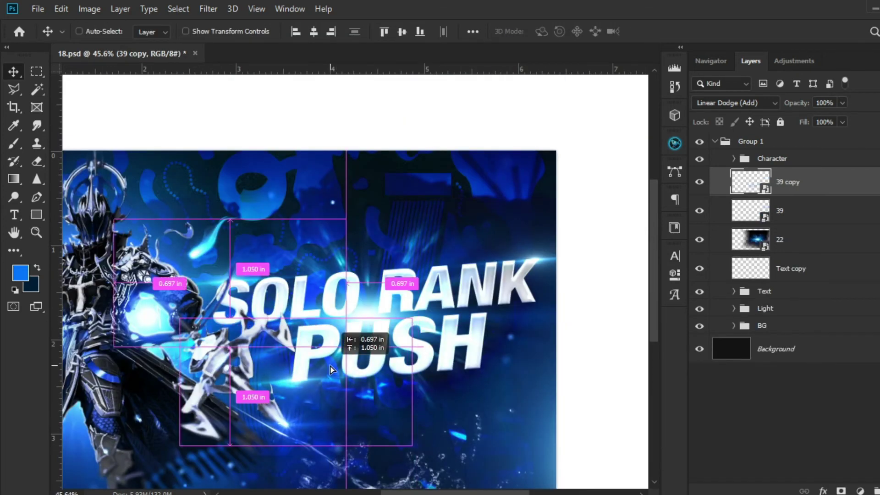
scroll(504, 216, "down", 3)
- Set the opacity of all three 39 flare layers to 50%
left_click(793, 240, "shift")
left_click_drag(843, 103, 828, 103)
type("50")
key("Return")
scroll(537, 290, "up", 3)
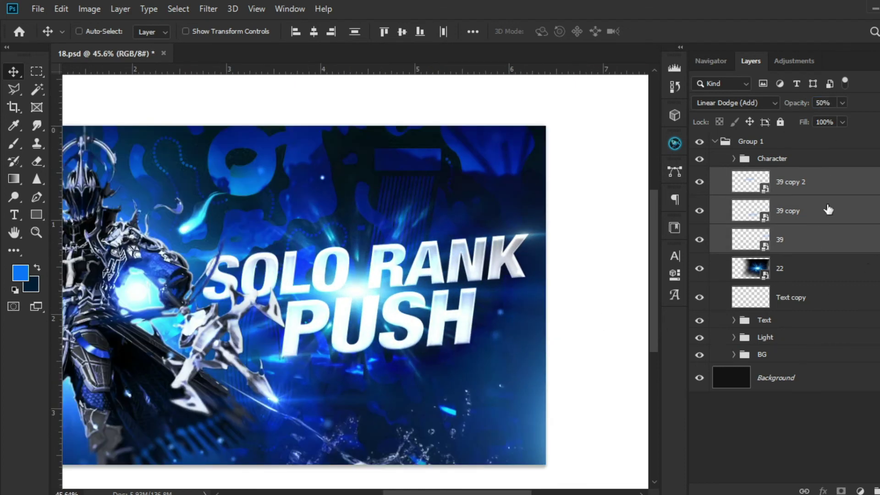
- Group the three 39 flares, the 22 light and Text copy into a group named Text light
left_click(819, 300, "shift")
key("ctrl+g")
double_click(776, 175)
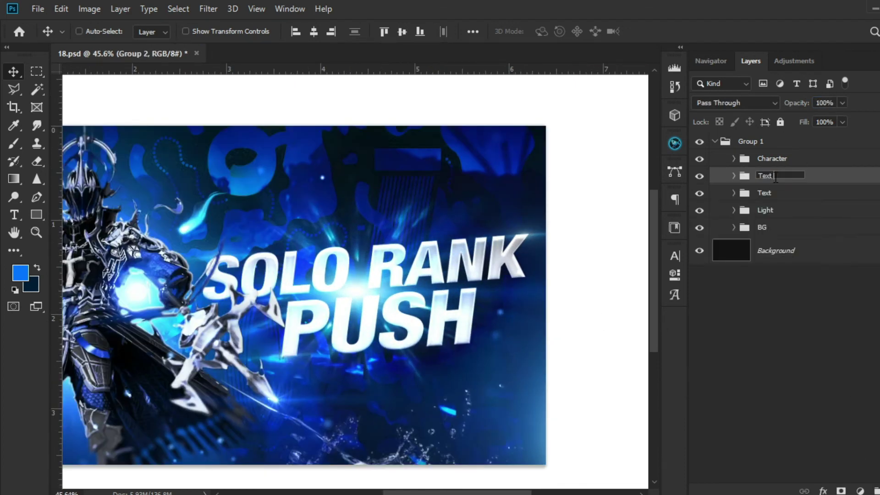
type("Text light")
key("Return")
scroll(416, 261, "up", 2)
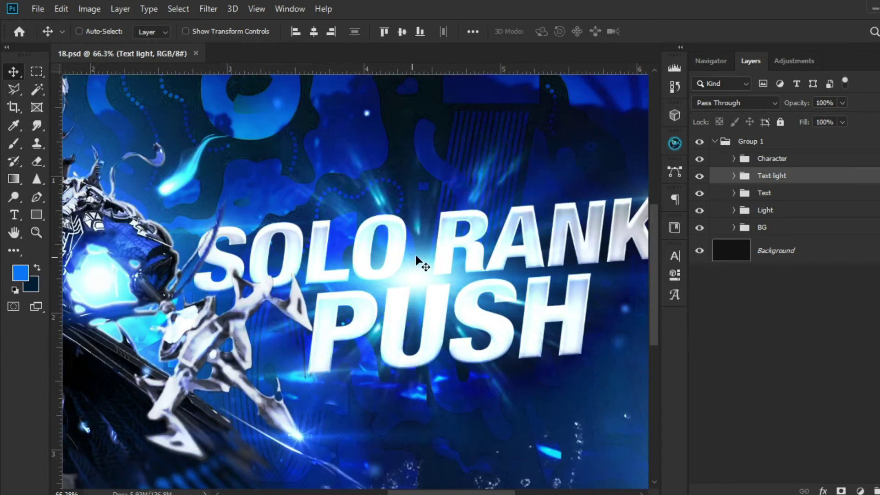
- In the Text light group, swap light 22 for 25 in Linear Dodge (Add), enlarge it and place its glow at the thumbnail's lower-right corner
left_click(733, 176)
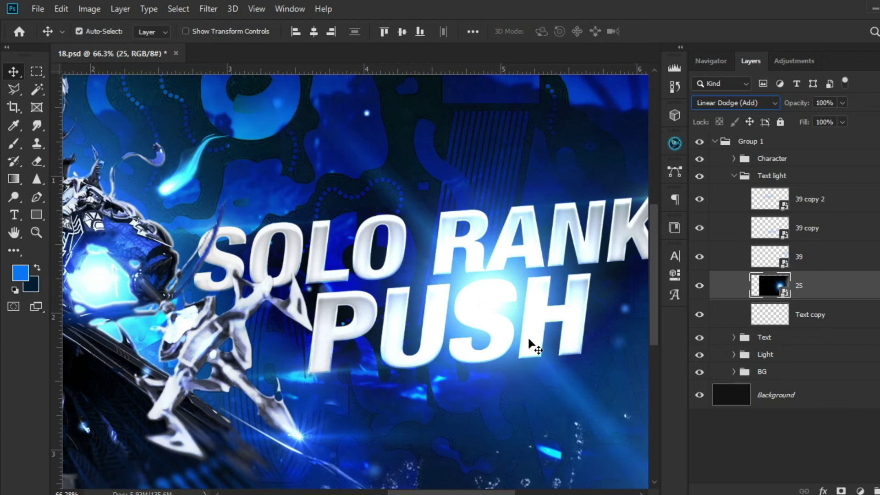
left_click_drag(532, 347, 403, 362)
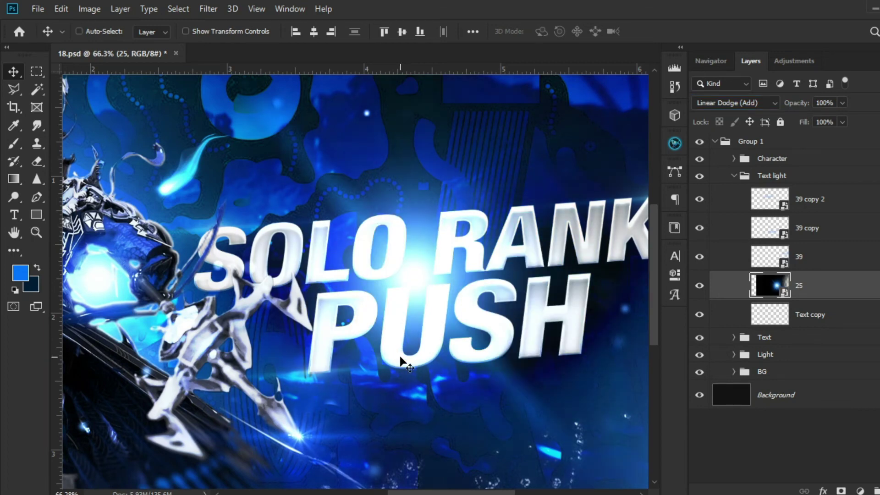
left_click_drag(420, 472, 420, 470)
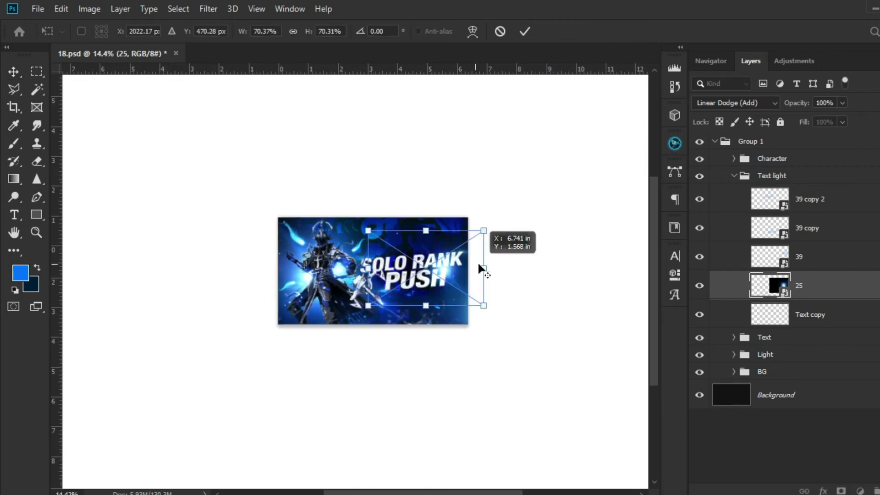
left_click_drag(483, 268, 605, 268)
key("Return")
left_click_drag(569, 369, 489, 360)
scroll(528, 373, "up", 2)
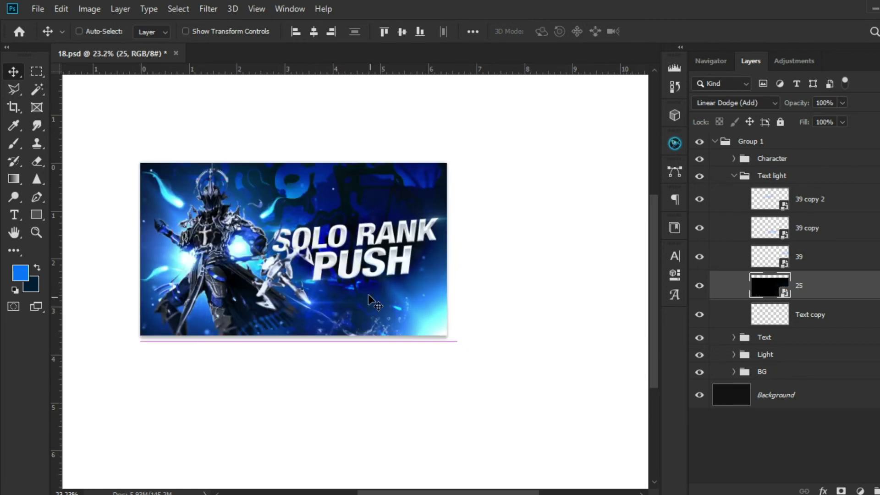
- Add a new layer at the top of the Text light group and activate the Brush tool
scroll(352, 273, "up", 4)
left_click(814, 199)
left_click(876, 491)
key("b")
left_click(271, 242)
left_click(418, 237)
key("ctrl+z")
key("ctrl+z")
- Paint three soft blue dabs over the SOLO RANK PUSH lettering with the 466 px brush at 0% hardness
right_click(373, 218)
left_click_drag(516, 283, 439, 283)
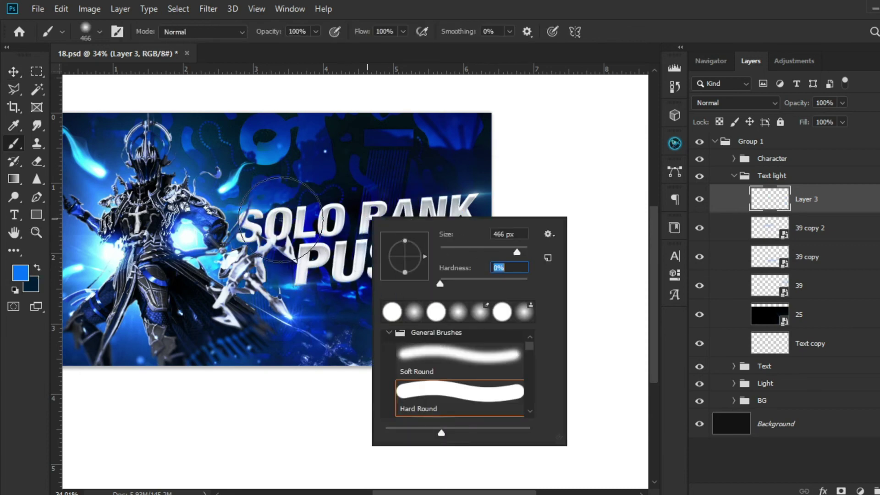
left_click(288, 225)
left_click(438, 218)
left_click(360, 274)
- Set the blue dab layer to Linear Dodge (Add) blending at 50% opacity
left_click(737, 103)
left_click(750, 239)
key("Up")
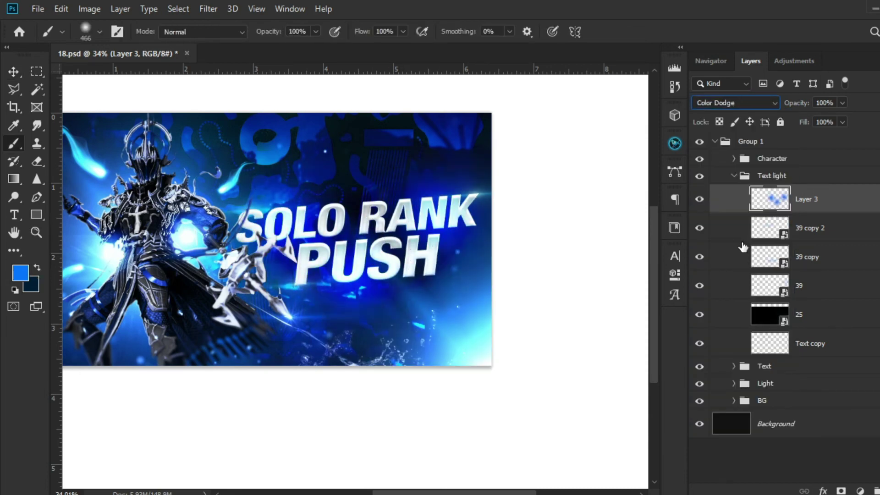
key("Down")
scroll(371, 256, "down", 4)
scroll(360, 291, "up", 7)
key("v")
key("5")
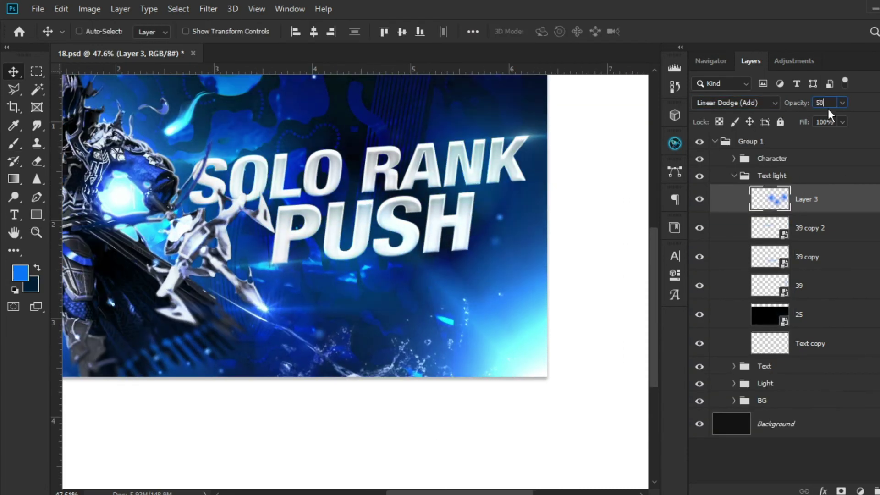
- Save the document and collapse the Text light group
scroll(389, 302, "down", 2)
key("ctrl+s")
left_click(734, 176)
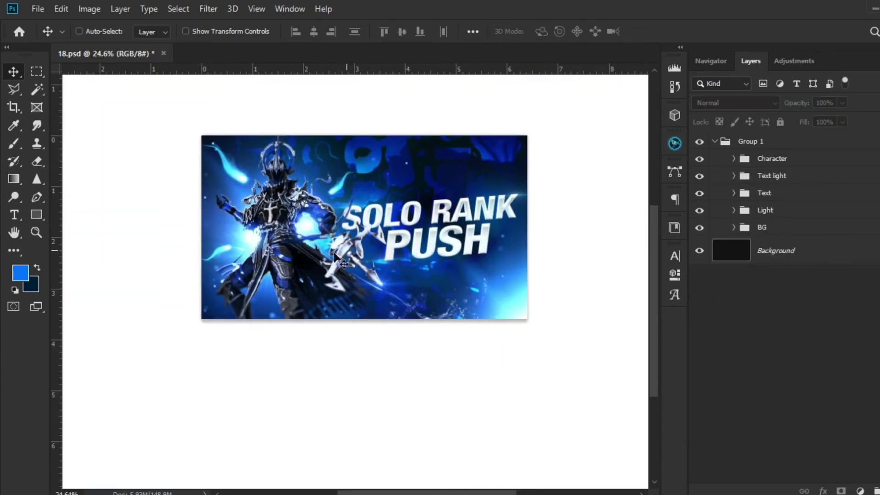
- Shift the 25 light in the Text light group slightly farther beyond the thumbnail's lower-right corner
scroll(345, 210, "up", 2)
left_click(596, 355, "ctrl")
left_click(735, 159)
left_click(735, 176)
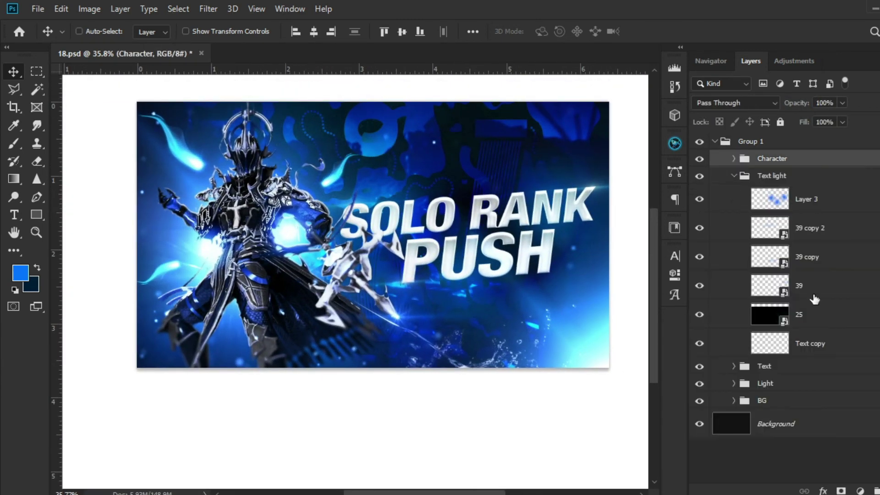
left_click(810, 314)
left_click_drag(598, 389, 616, 417)
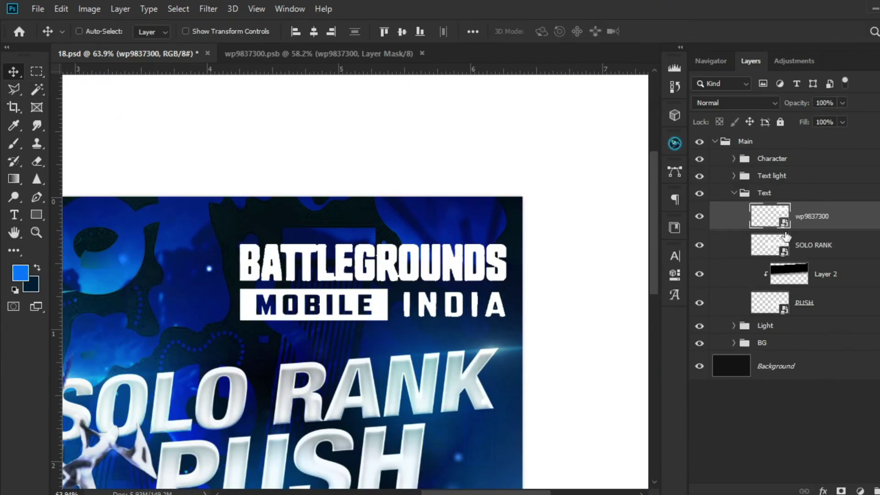
- Resize the BATTLEGROUNDS MOBILE INDIA logo, move it toward the thumbnail's upper-right corner and close its source document wp9837300.psb
key("ctrl+t")
left_click_drag(609, 281, 430, 335)
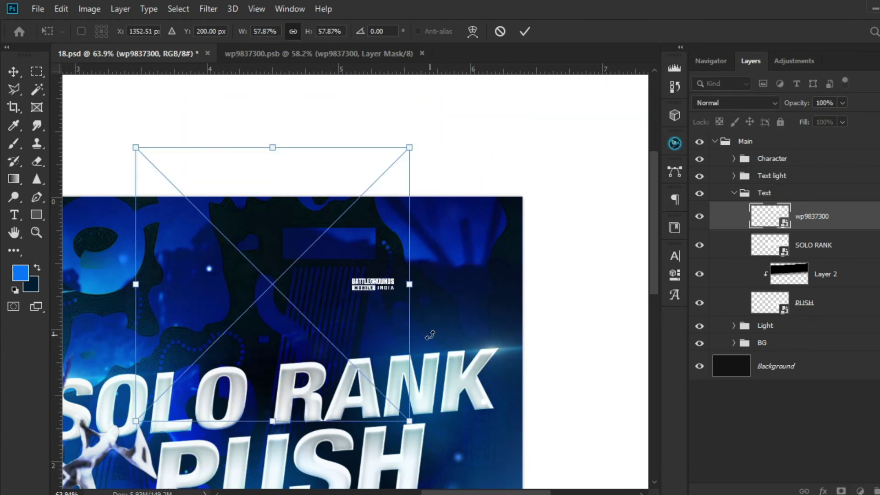
key("Return")
left_click_drag(323, 309, 428, 271)
left_click(422, 53)
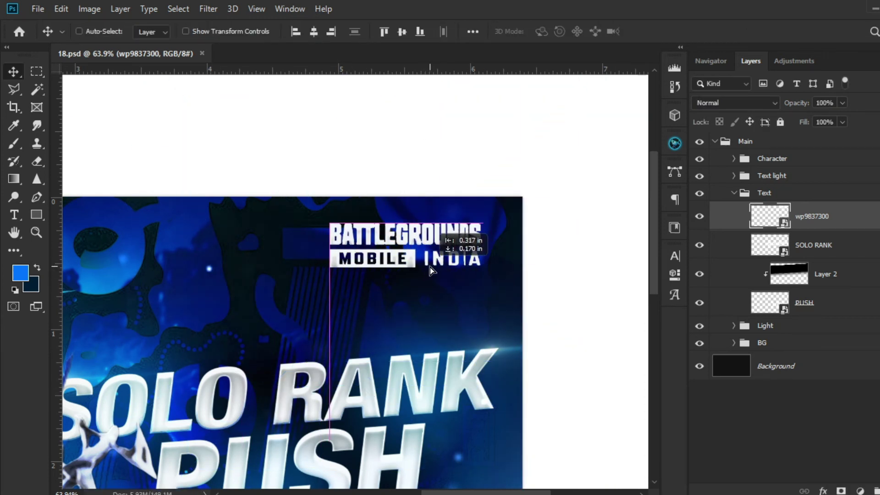
- Scale the BATTLEGROUNDS MOBILE INDIA logo down further and position it in the thumbnail's upper-right corner
key("ctrl+t")
left_click_drag(269, 384, 316, 334)
key("Return")
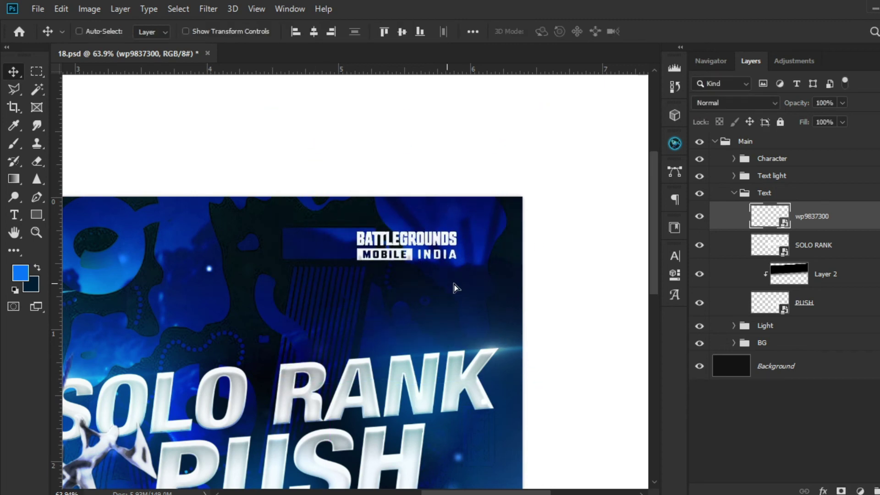
left_click_drag(447, 286, 488, 269)
scroll(505, 268, "down", 4)
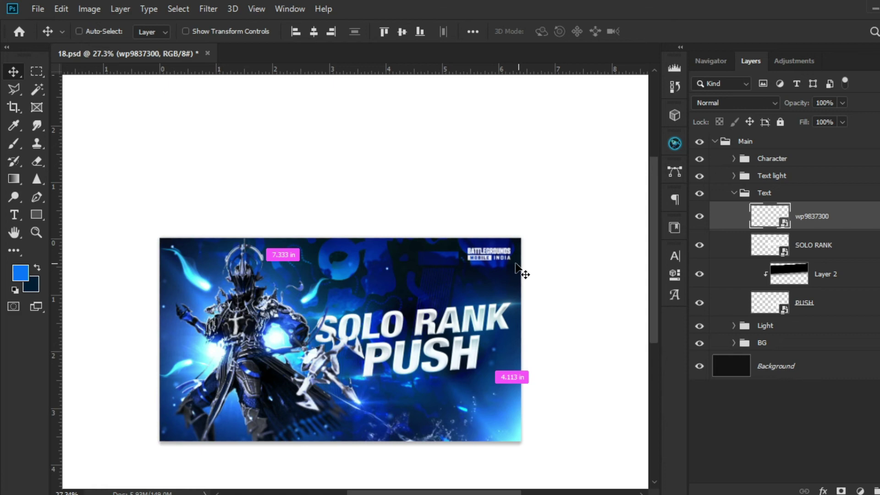
scroll(461, 287, "down", 1)
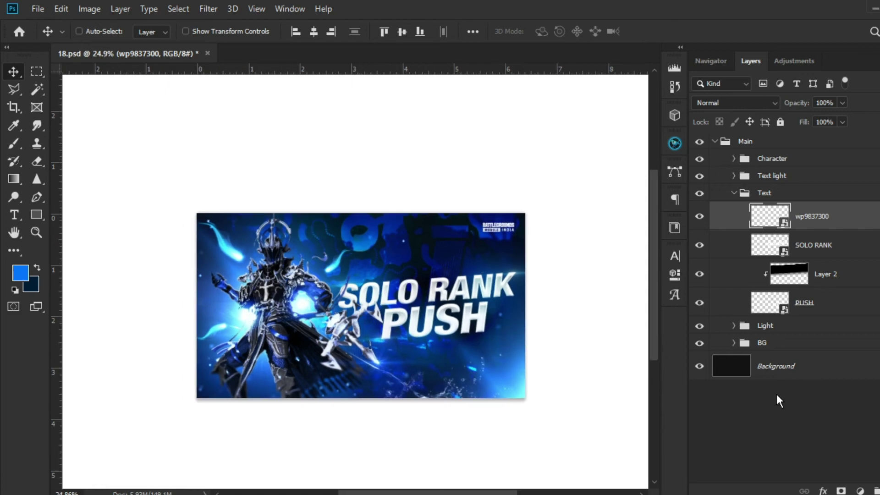
- Brush a soft blue 250 px glow over the logo on a new Linear Dodge (Add) layer and move that layer into the Text light group
left_click(780, 193)
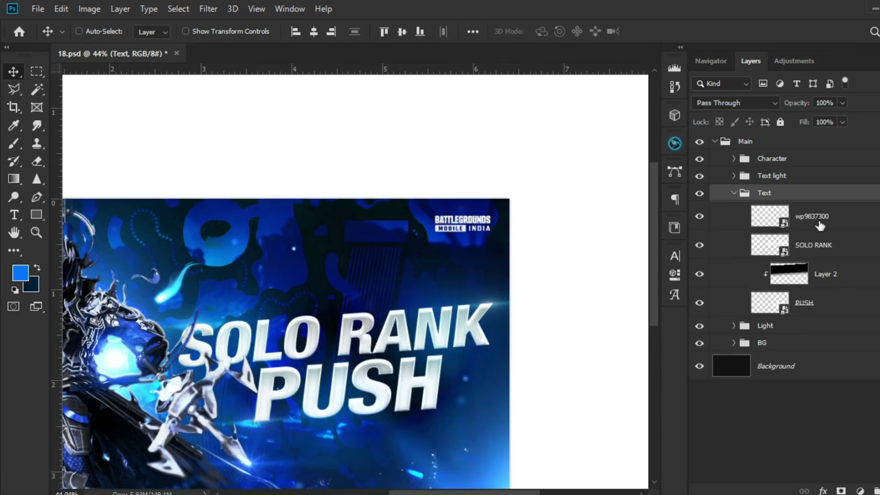
key("ctrl+shift+alt+n")
key("b")
left_click(463, 223)
left_click(733, 103)
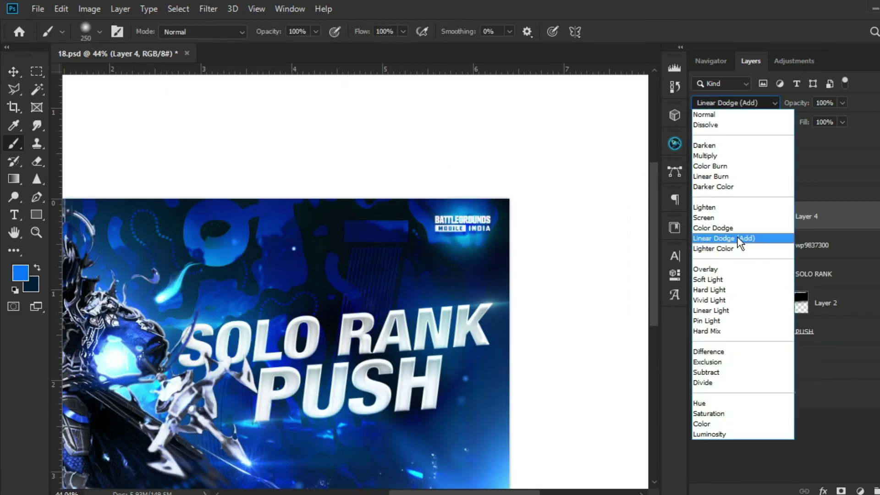
left_click(738, 236)
left_click_drag(816, 216, 835, 175)
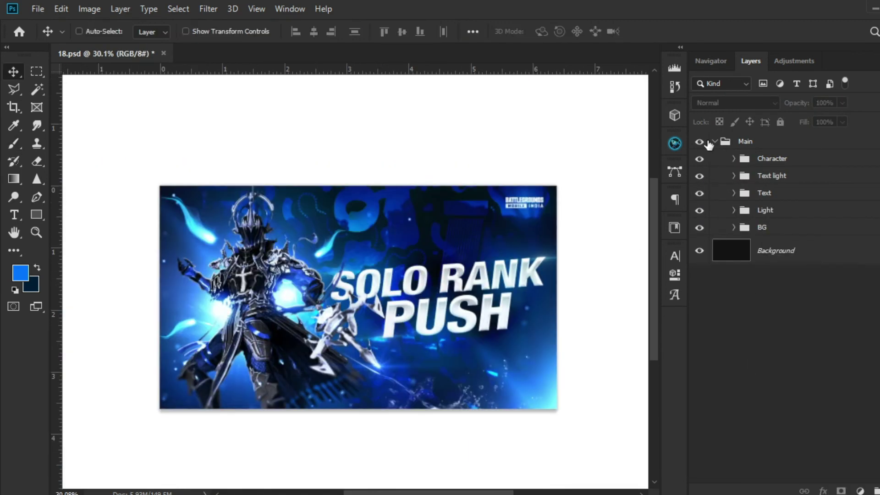
- Save the document, then stamp all visible layers into one merged layer and hide the Main group
key("ctrl+s")
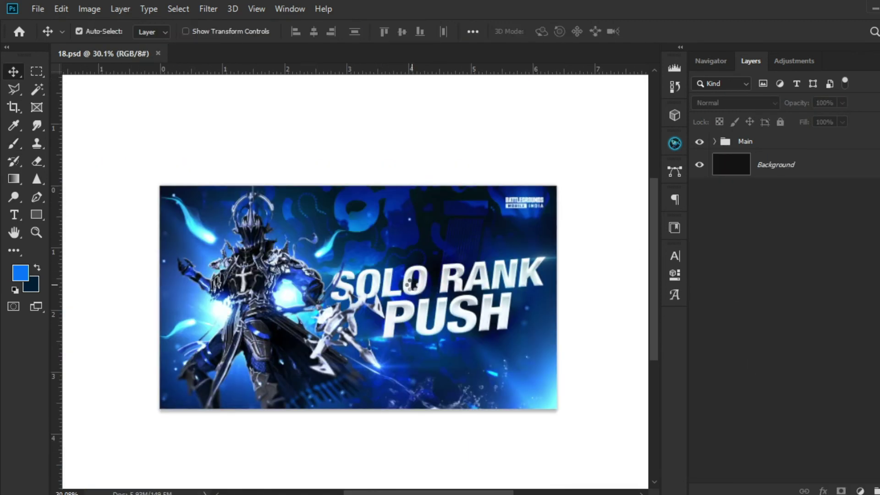
key("ctrl+shift+alt+e")
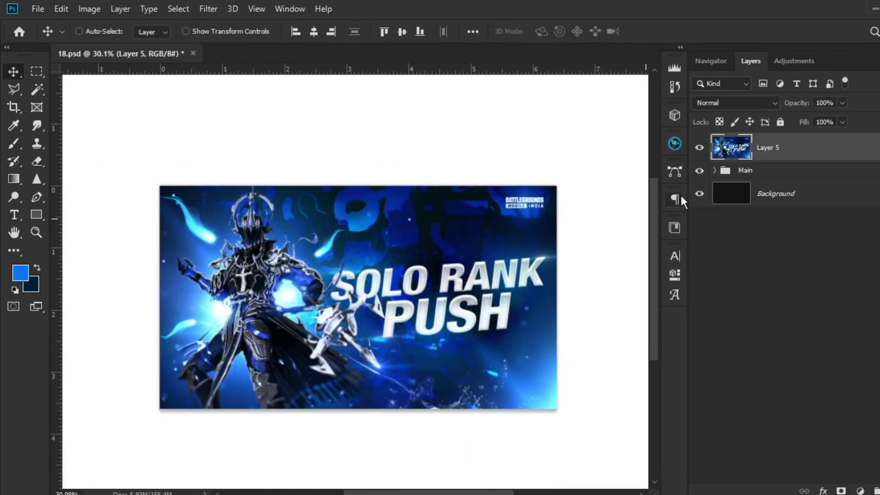
left_click(700, 170)
- Convert the merged layer to a Smart Object and make a hidden duplicate of it
right_click(807, 155)
left_click(736, 190)
left_click(845, 491)
right_click(844, 149)
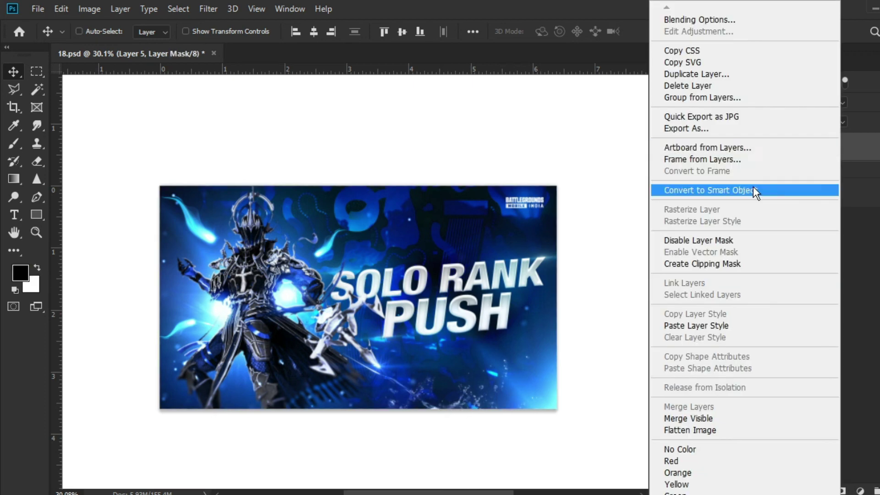
left_click(754, 190)
key("ctrl+j")
left_click(699, 148)
- Apply a Camera Raw Filter preset to the lower merged Smart Object, Layer 5
left_click(744, 183)
key("ctrl+shift+a")
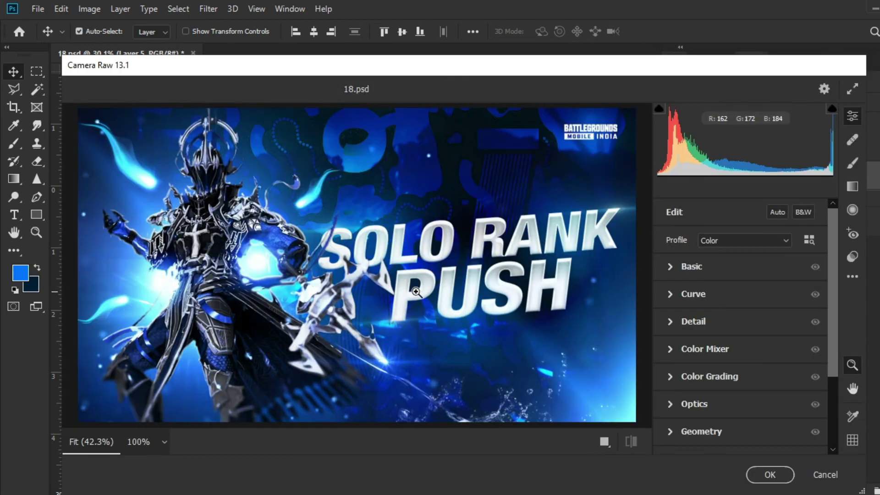
left_click(852, 256)
scroll(734, 298, "down", 2)
left_click(702, 298)
key("Return")
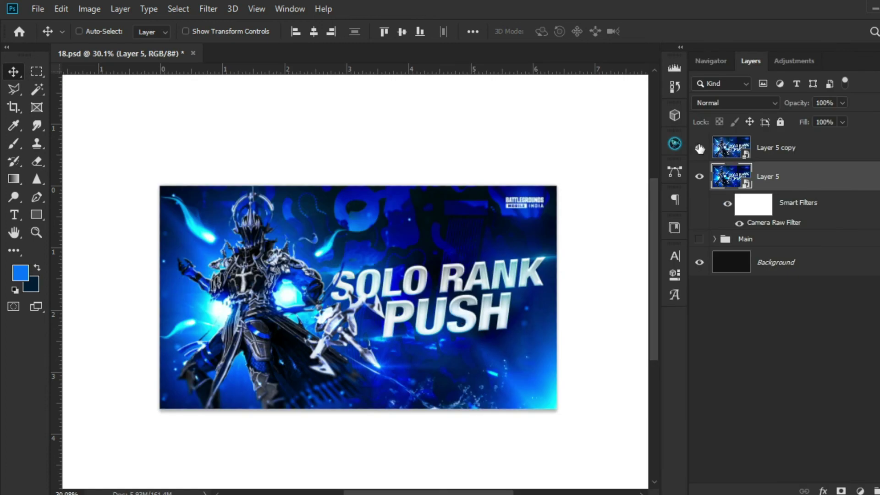
- Show Layer 5 copy, apply the Camera Raw Matte preset to it and set its opacity to 50%
left_click(700, 150)
left_click(408, 238)
key("ctrl+shift+a")
left_click(852, 256)
left_click(701, 362)
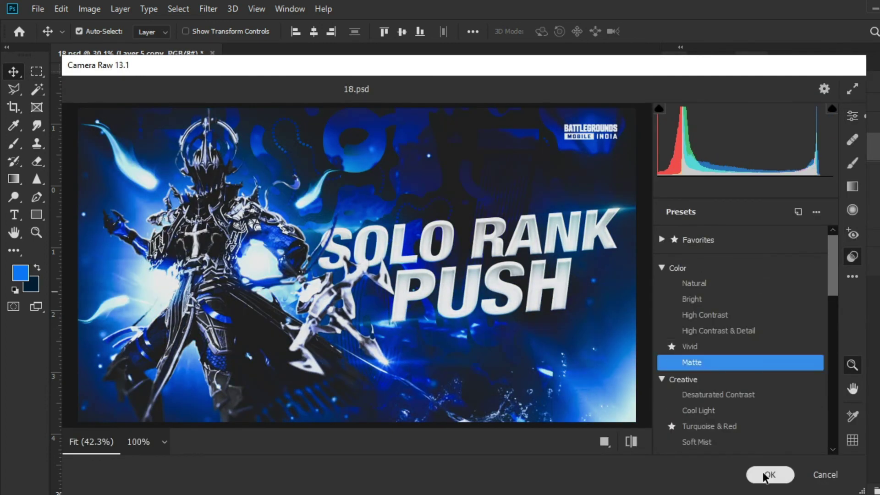
left_click(770, 475)
key("5")
- Group the two colour-graded Smart Objects and name the group CC
left_click(839, 185, "shift")
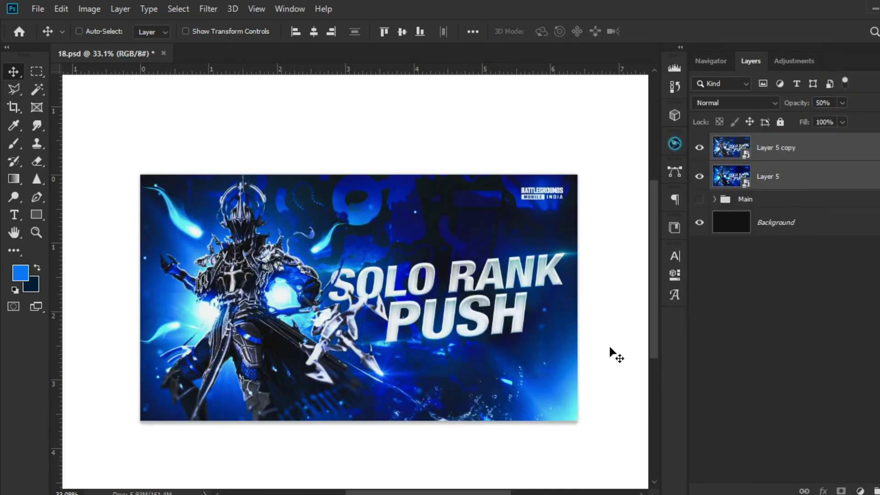
scroll(499, 313, "down", 1)
key("ctrl+g")
scroll(578, 280, "up", 2)
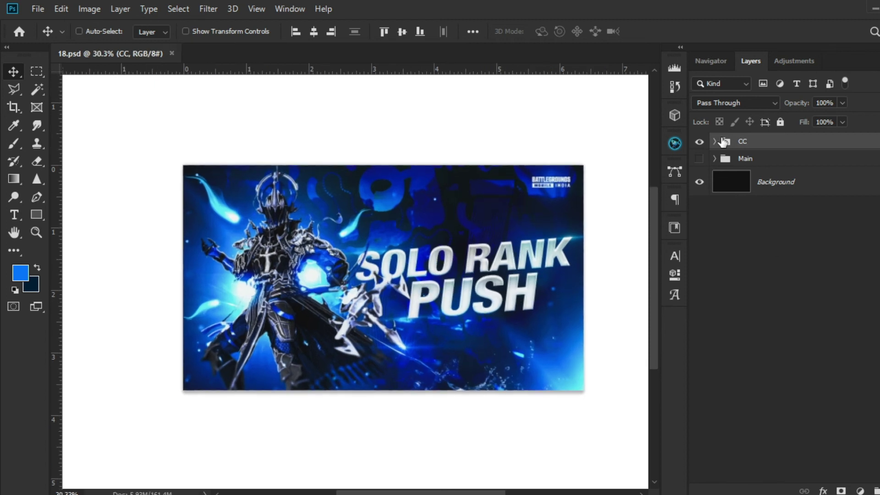
- Duplicate both layers in the CC group and merge the duplicates into a single layer
left_click(714, 142)
left_click(825, 165)
left_click(784, 195, "shift")
key("ctrl+j")
key("ctrl+e")
- Start an Iris Blur on the merged copy and add pins near its upper-left, lower-right and lower-left corners
left_click(208, 8)
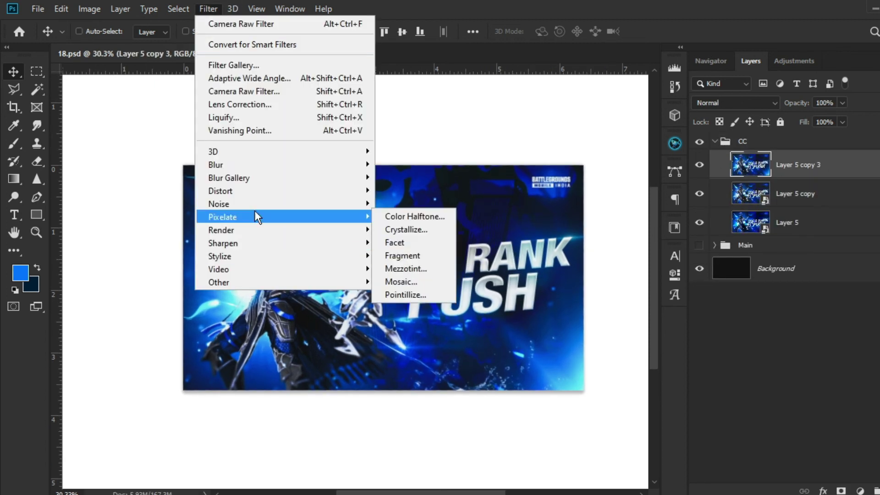
left_click(403, 177)
left_click(235, 189)
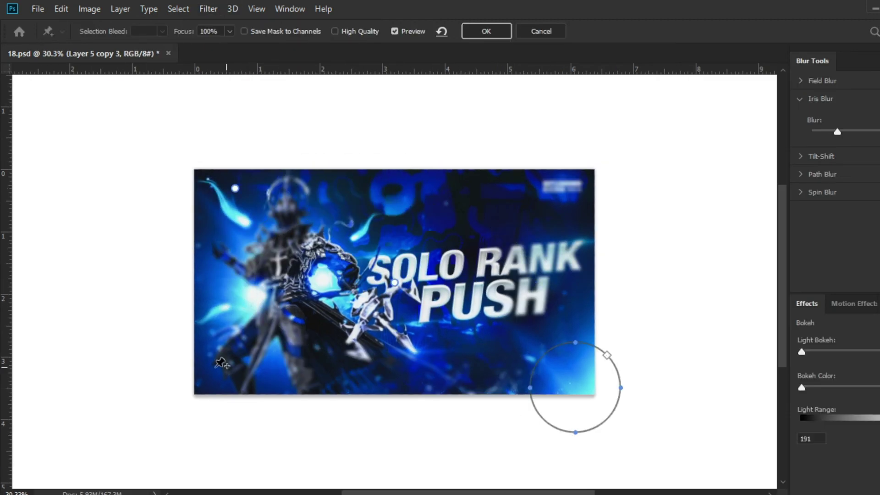
left_click(204, 388)
key("Delete")
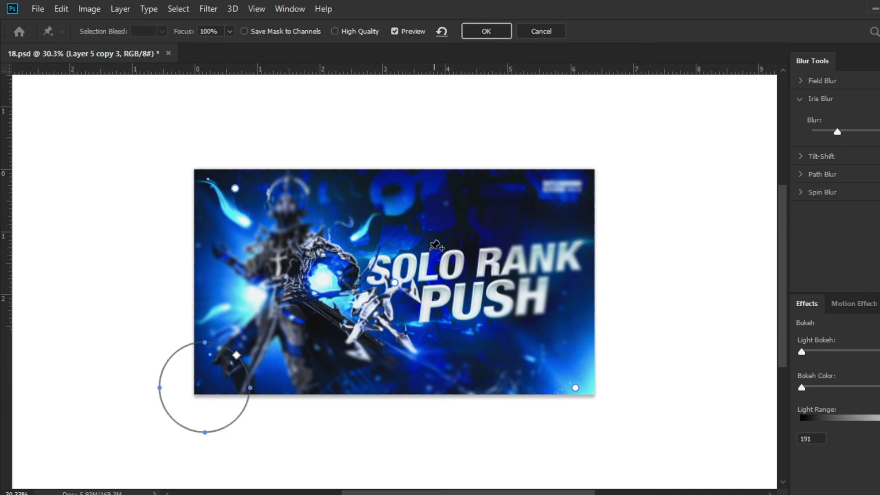
- Add a central iris with a weaker blur, shape it into a wide ellipse around the character and text, and apply the Iris Blur
left_click(226, 216)
left_click_drag(244, 197, 258, 195)
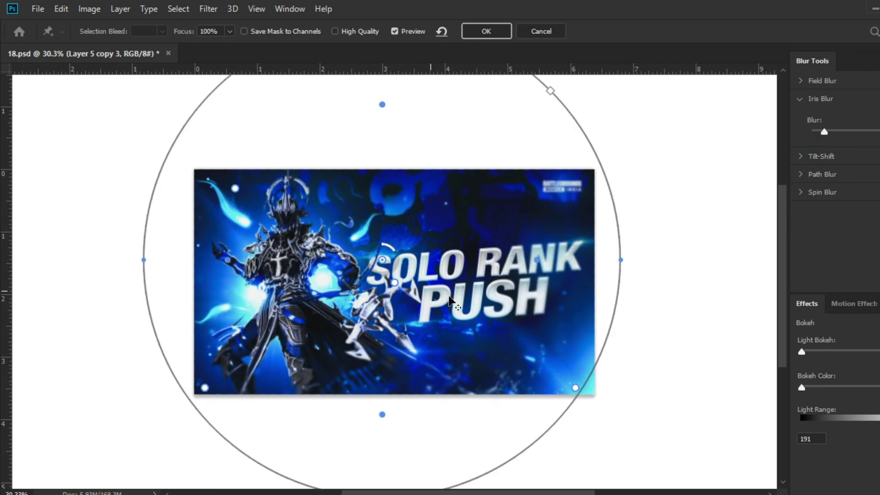
scroll(426, 282, "down", 2)
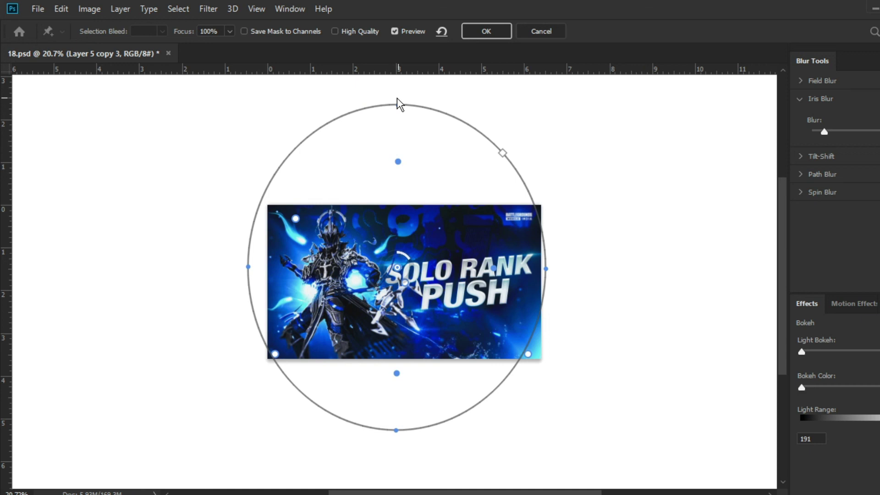
left_click_drag(397, 104, 404, 160)
left_click_drag(398, 267, 400, 278)
left_click_drag(548, 289, 529, 288)
left_click_drag(405, 172, 404, 184)
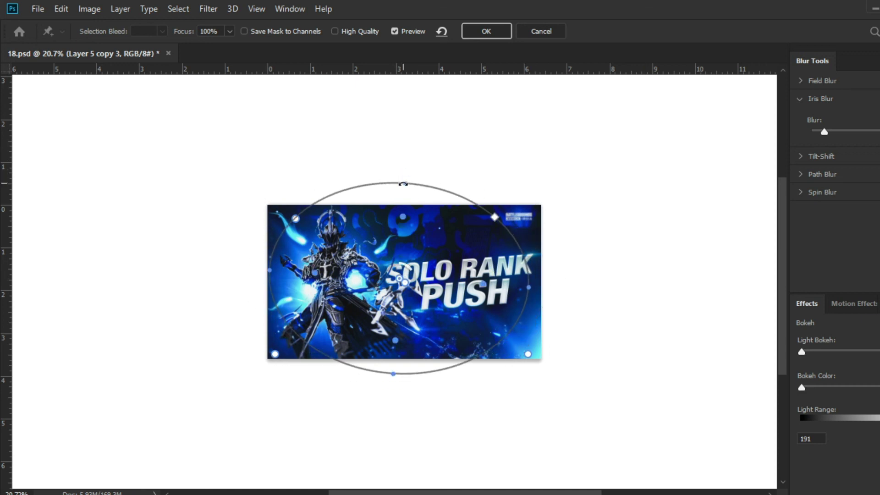
key("Return")
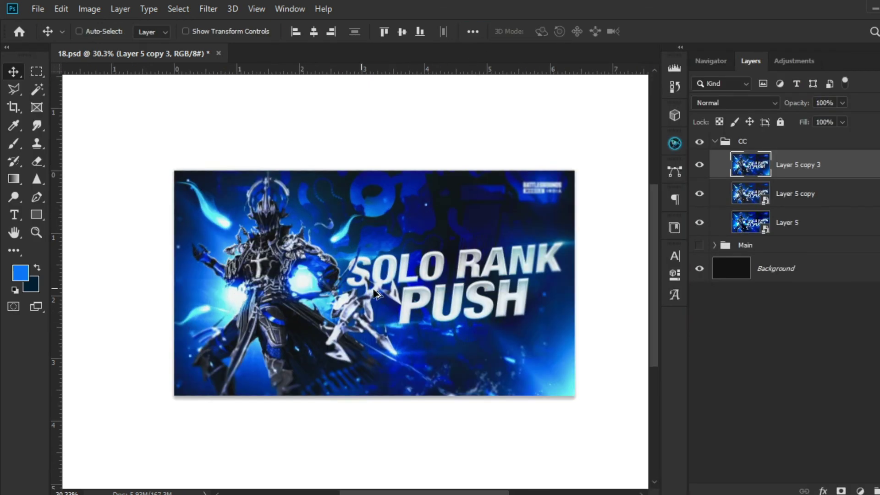
- Add a layer mask to the blurred layer and paint out the blur in the middle of the thumbnail with a greatly enlarged soft brush
left_click(841, 490)
key("b")
key("bracketright")
key("bracketright")
key("bracketright")
key("bracketright")
key("bracketright")
key("bracketright")
mouse_move(382, 275)
left_mouse_down()
mouse_move(356, 284)
mouse_move(393, 283)
left_mouse_up()
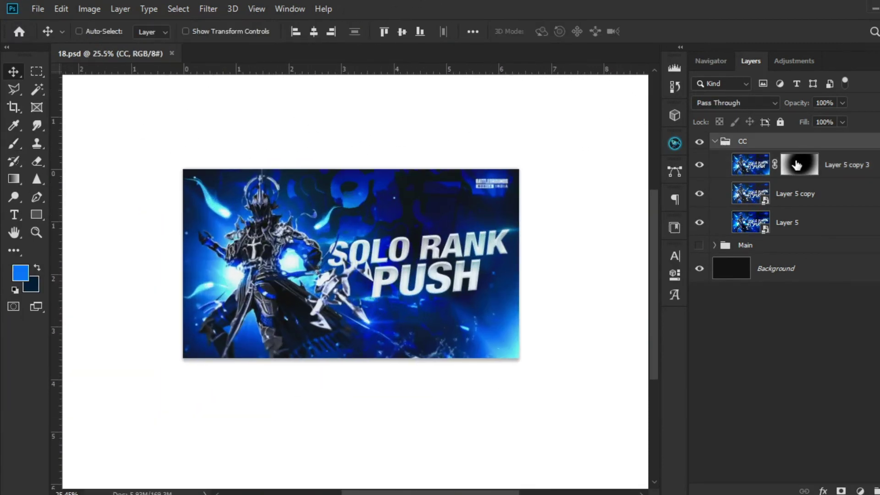
- Add a black-filled layer at the top of the CC group, apply Add Noise to it and set its blending to Screen
key("ctrl+shift+alt+n")
key("ctrl+BackSpace")
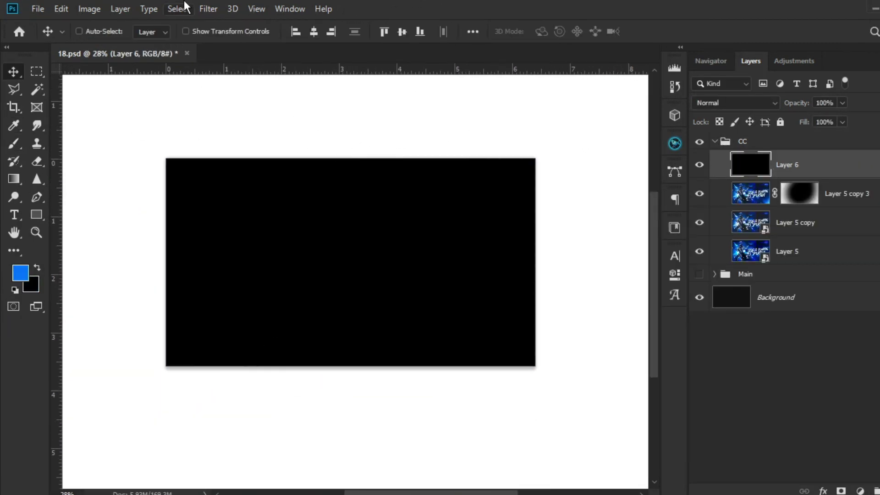
left_click(209, 9)
mouse_move(218, 204)
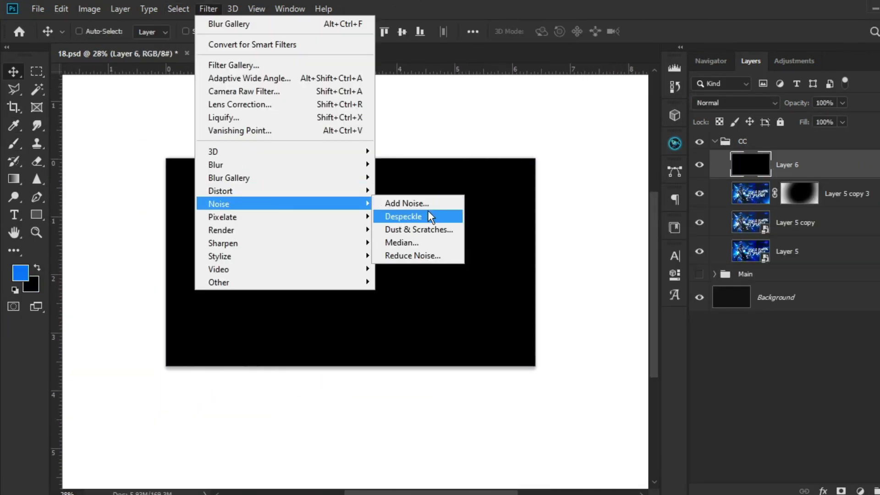
left_click(407, 203)
key("Return")
left_click(734, 102)
left_click(731, 215)
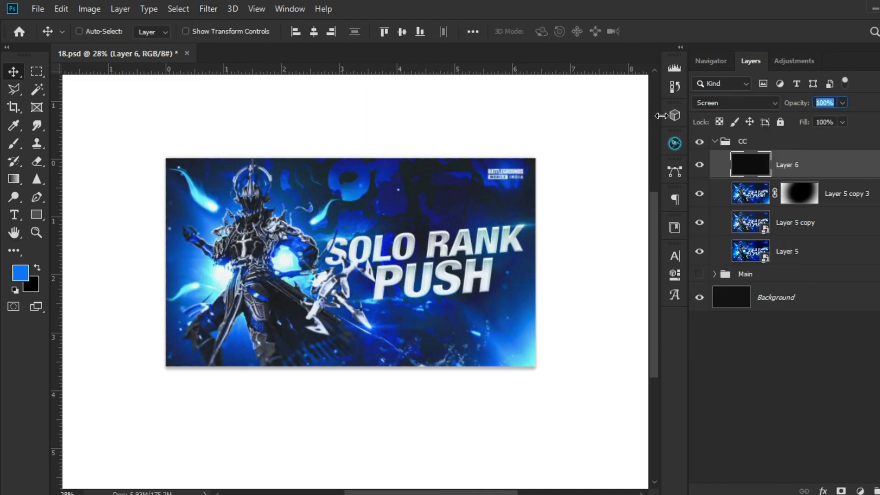